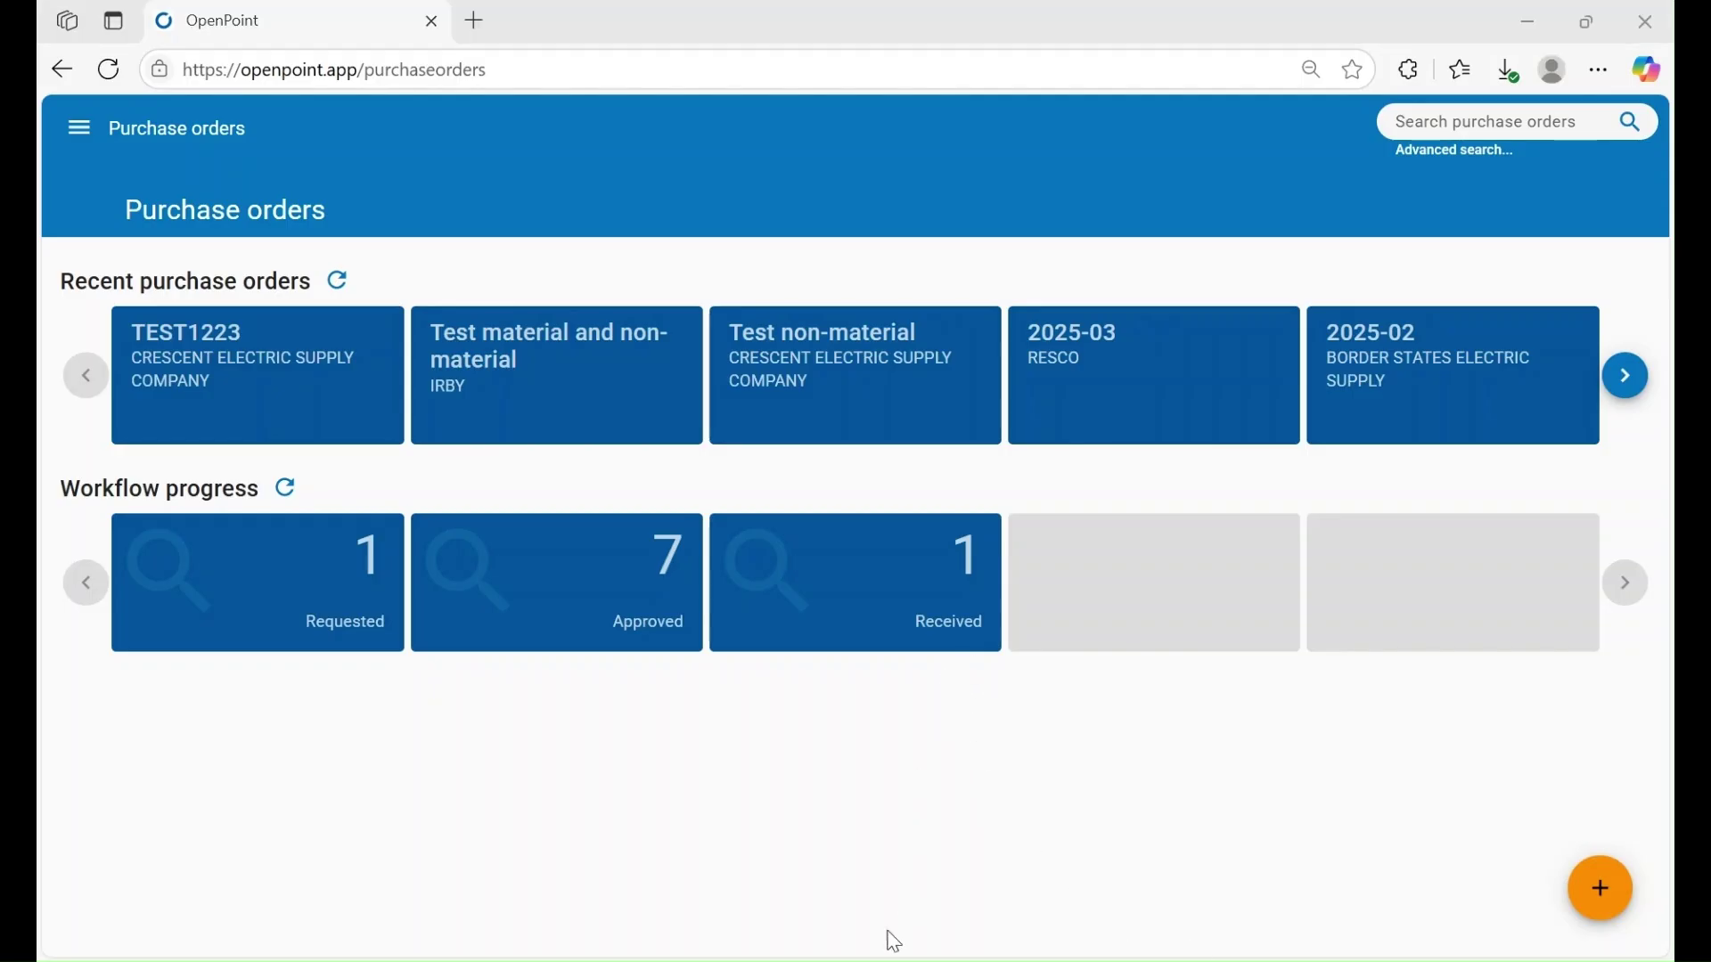
# Create a purchase order, entering its purchase order number and choosing vendor GRAYBAR with code 1140
pyautogui.click(810, 723)
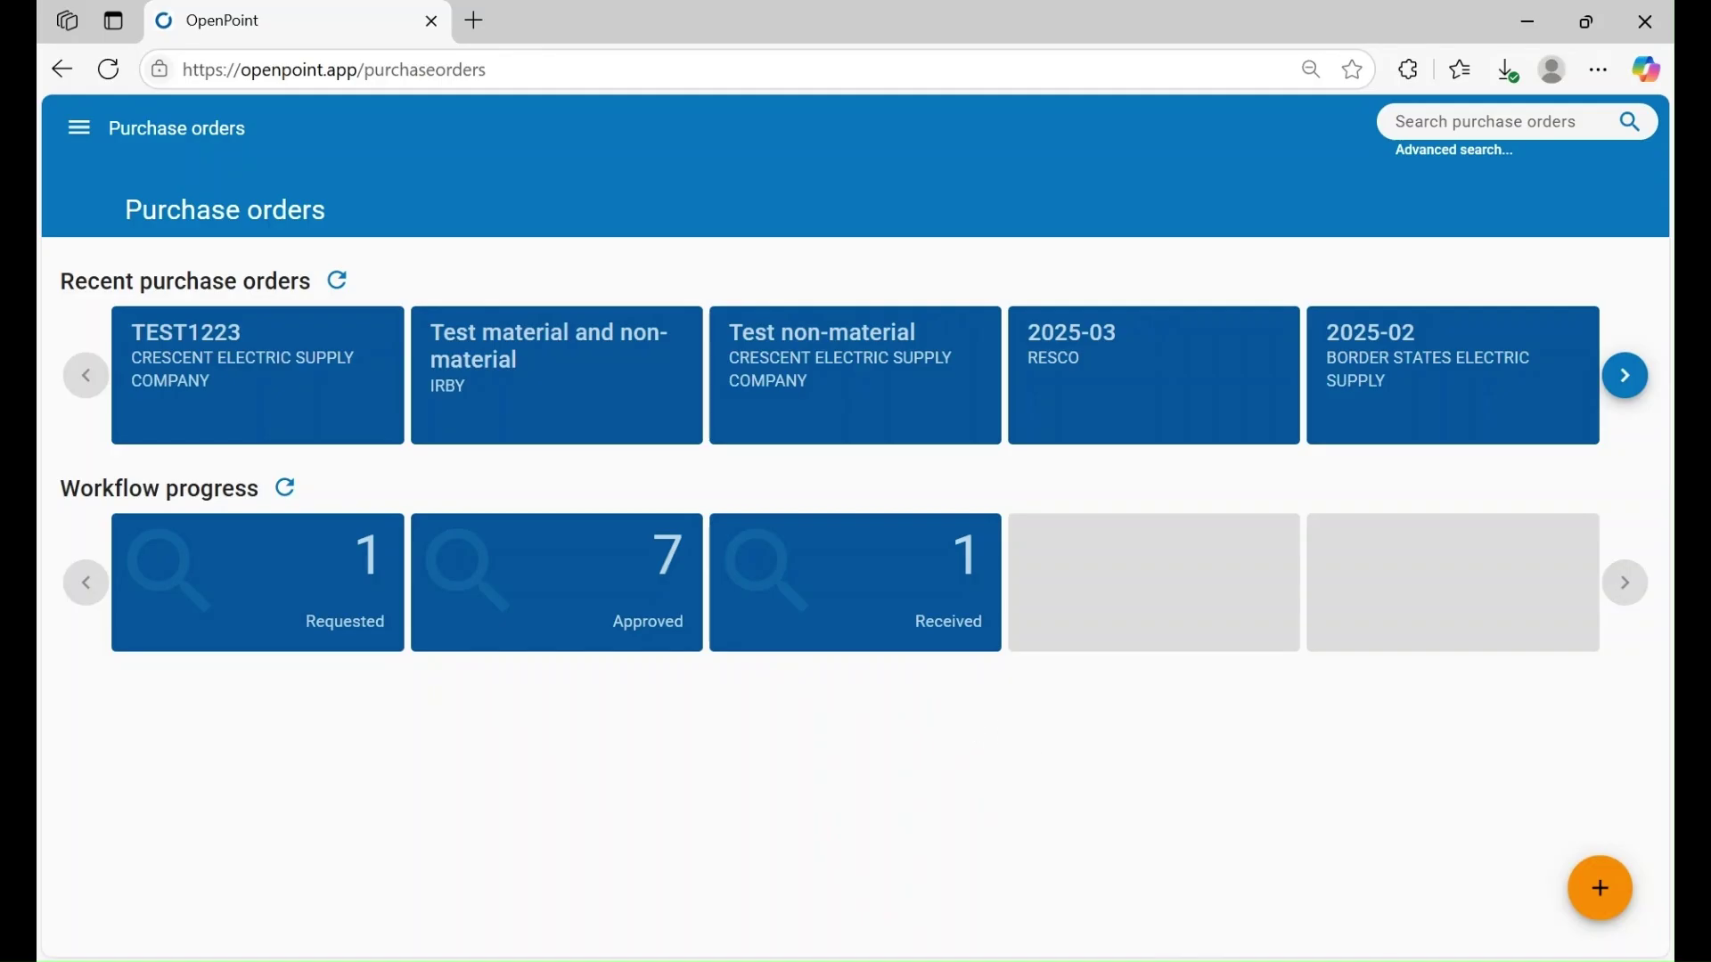
pyautogui.click(1604, 891)
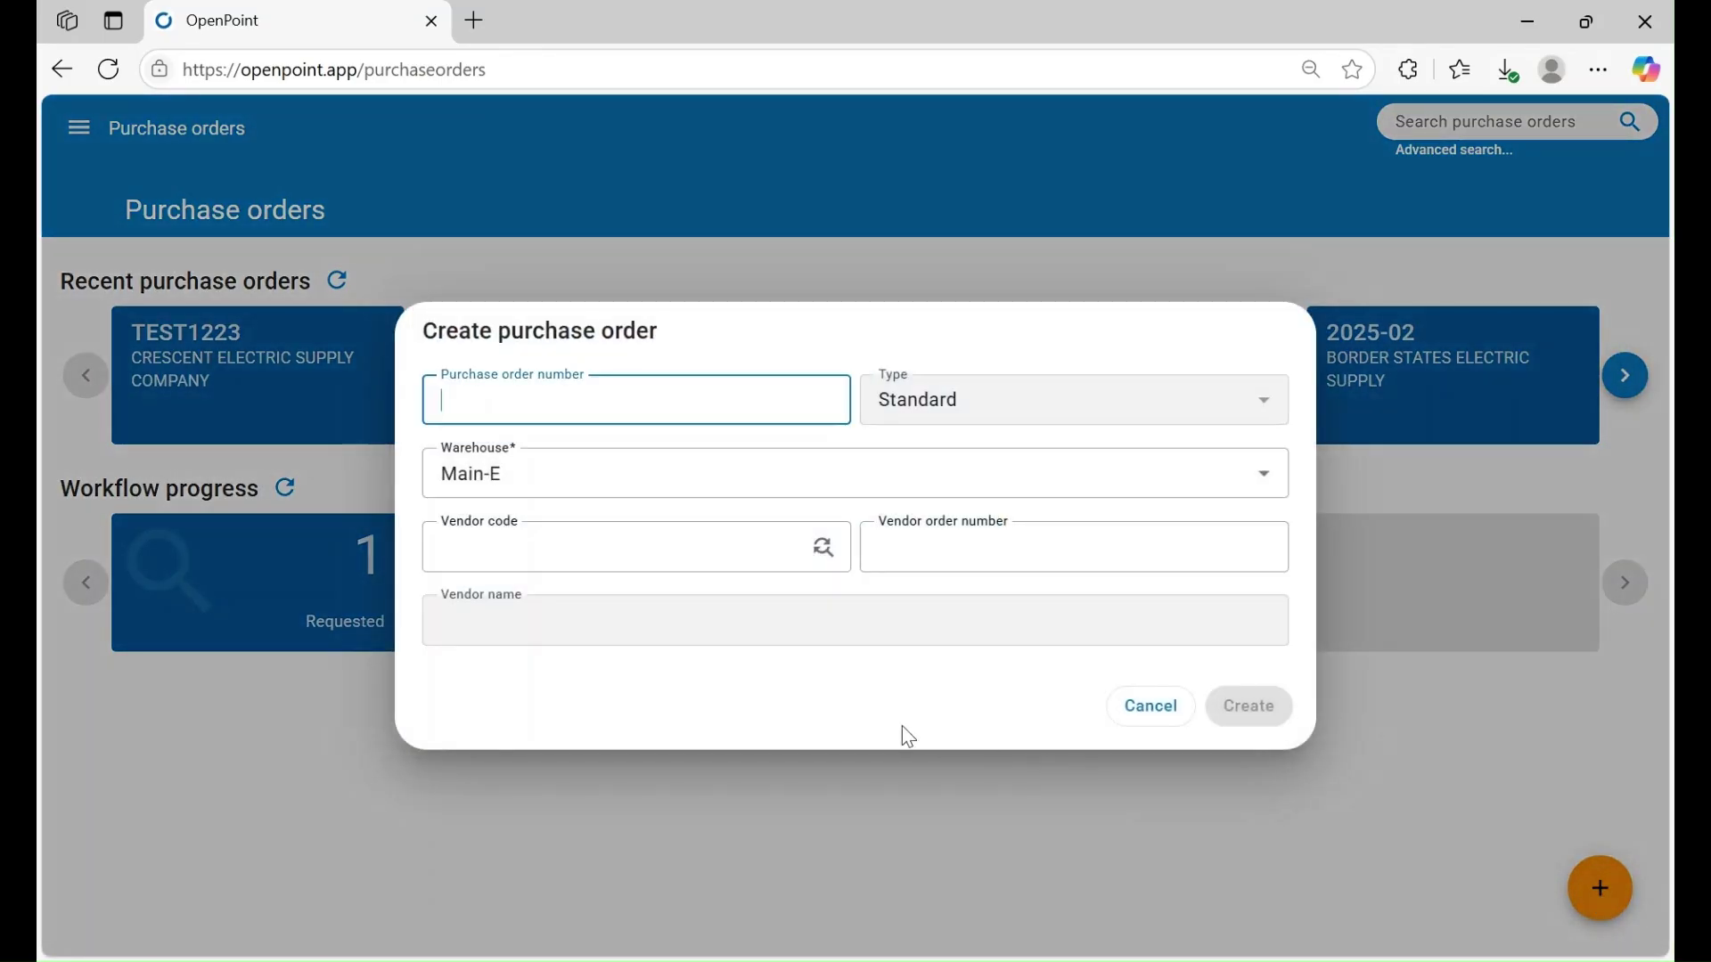
pyautogui.write('test12345')
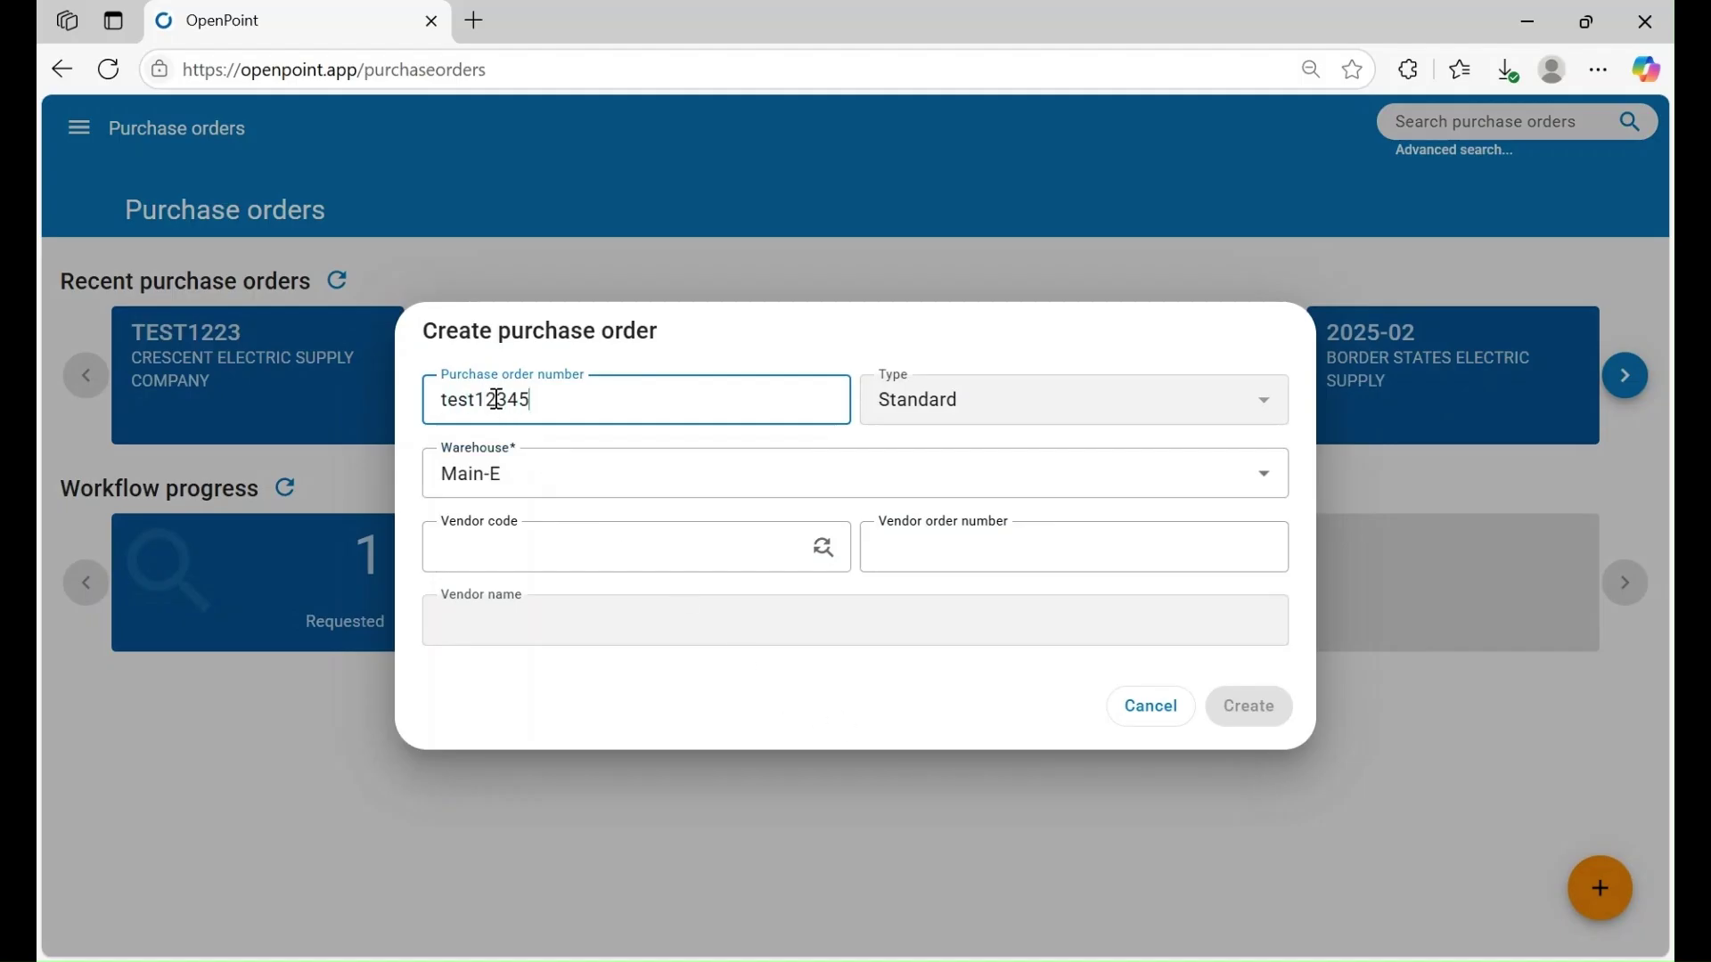
pyautogui.click(501, 521)
pyautogui.click(871, 554)
pyautogui.click(821, 548)
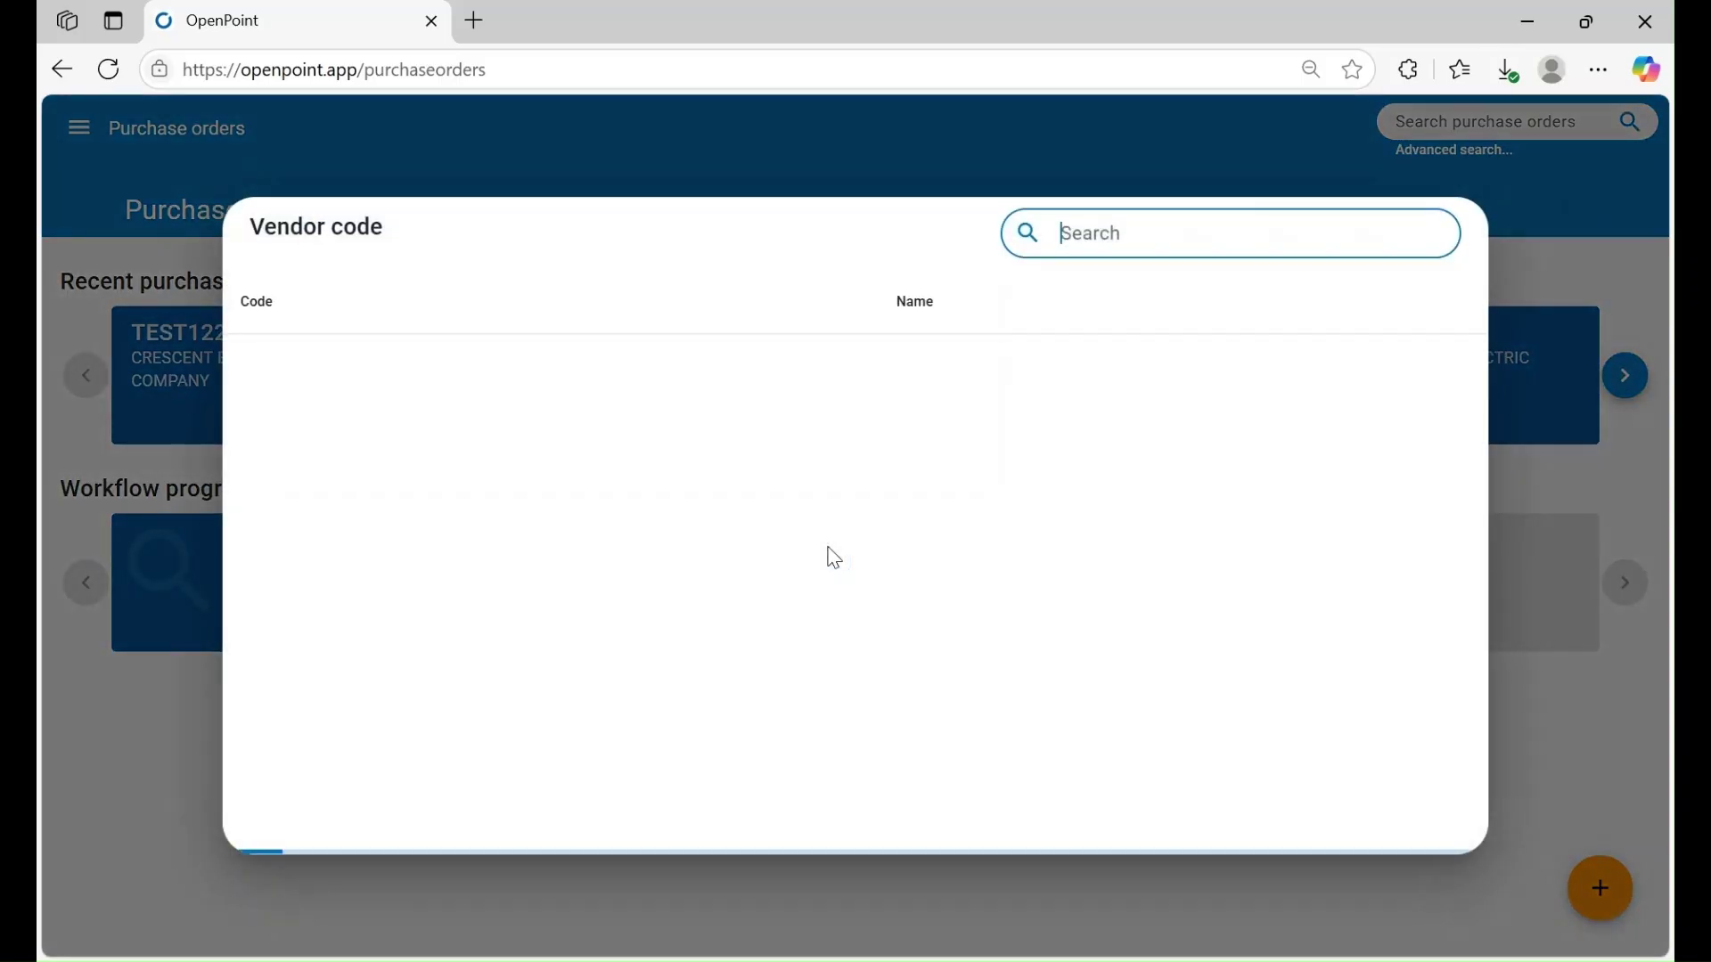
pyautogui.click(490, 602)
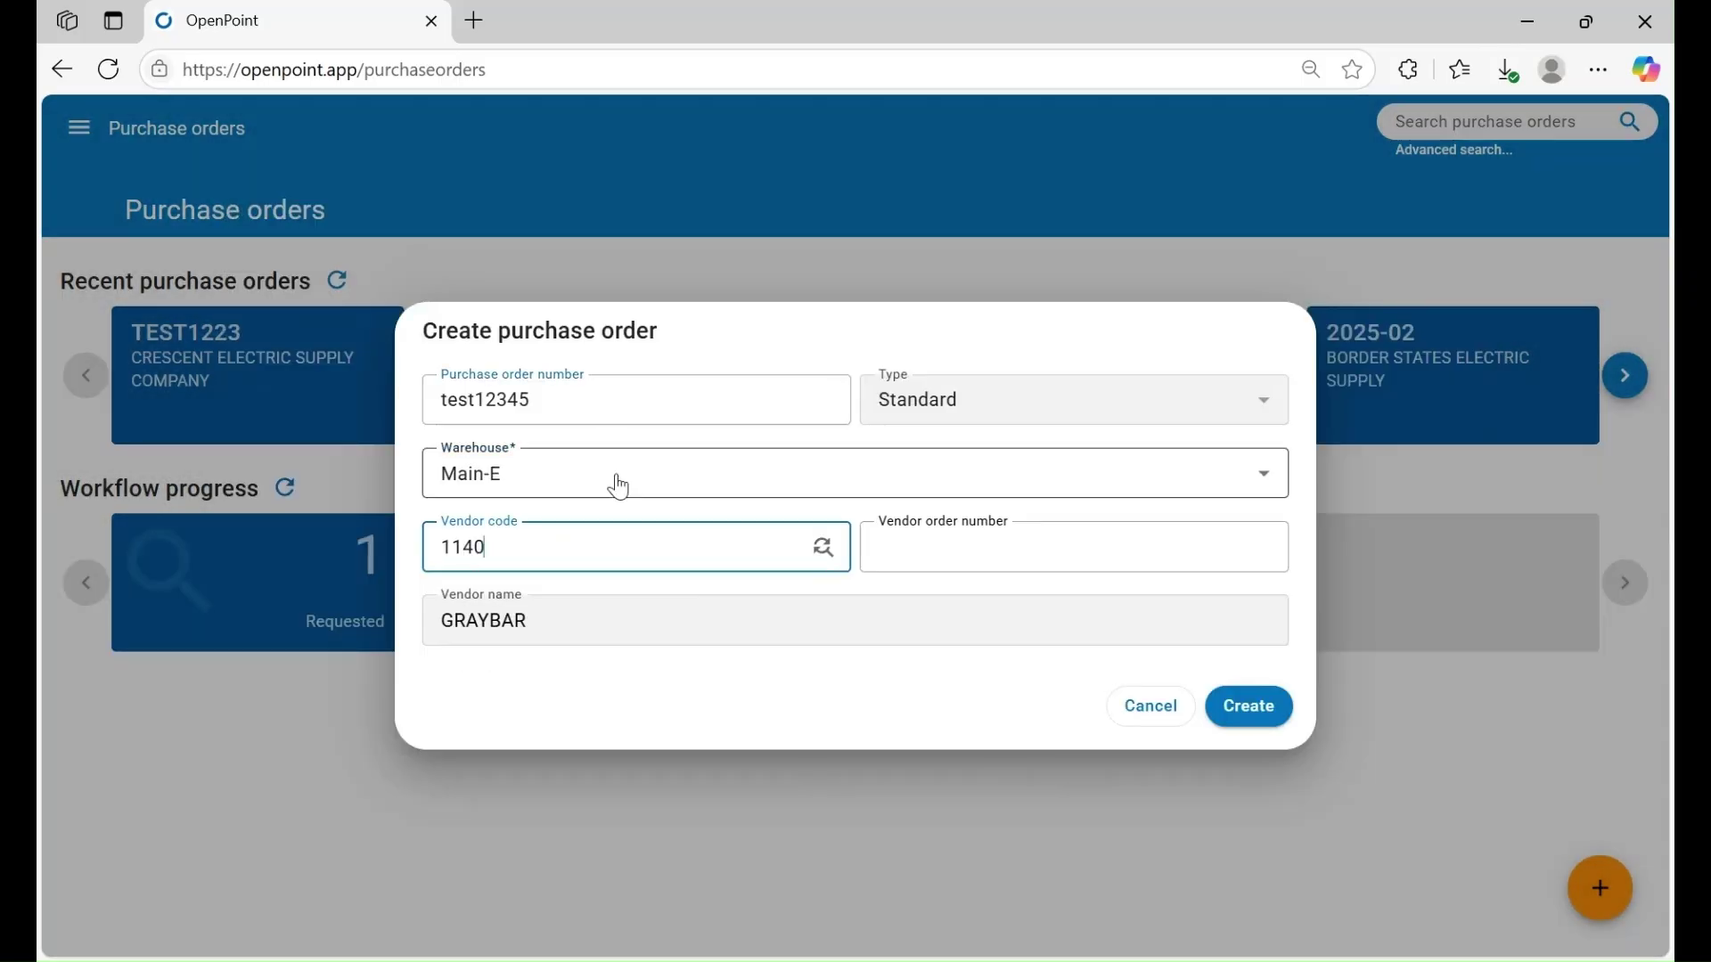
pyautogui.click(1265, 721)
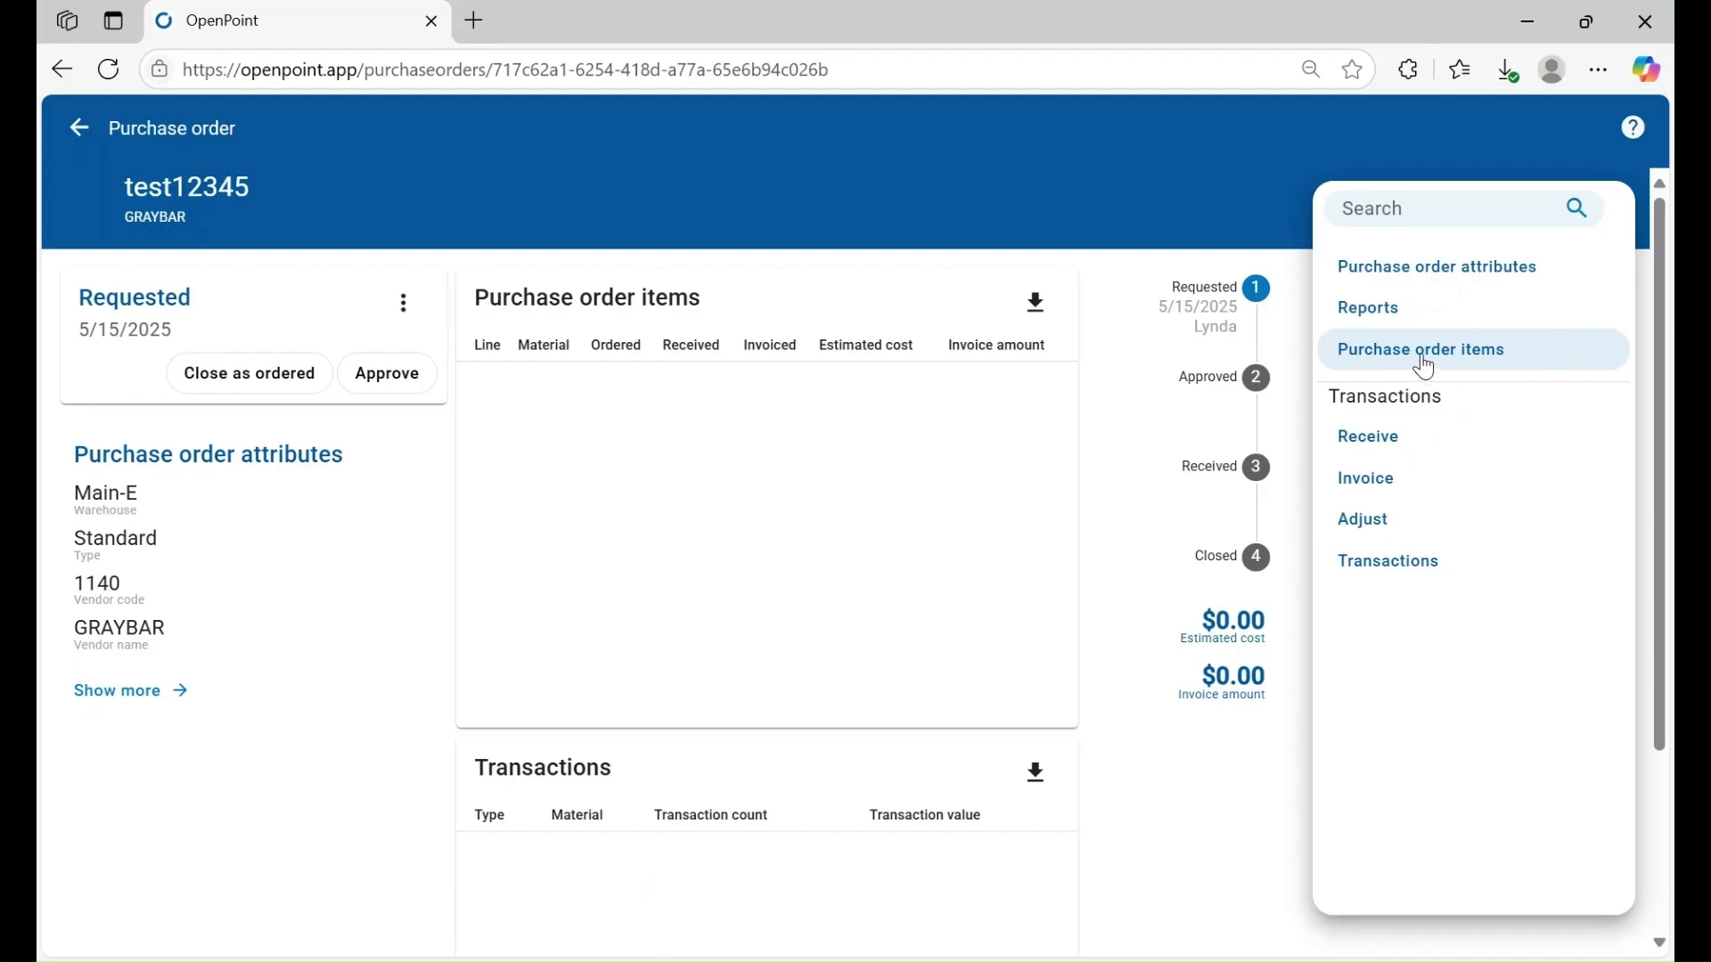
# Add a purchase order item described as "Purchase new meter test bench" with EA as its unit of measure
pyautogui.click(1426, 365)
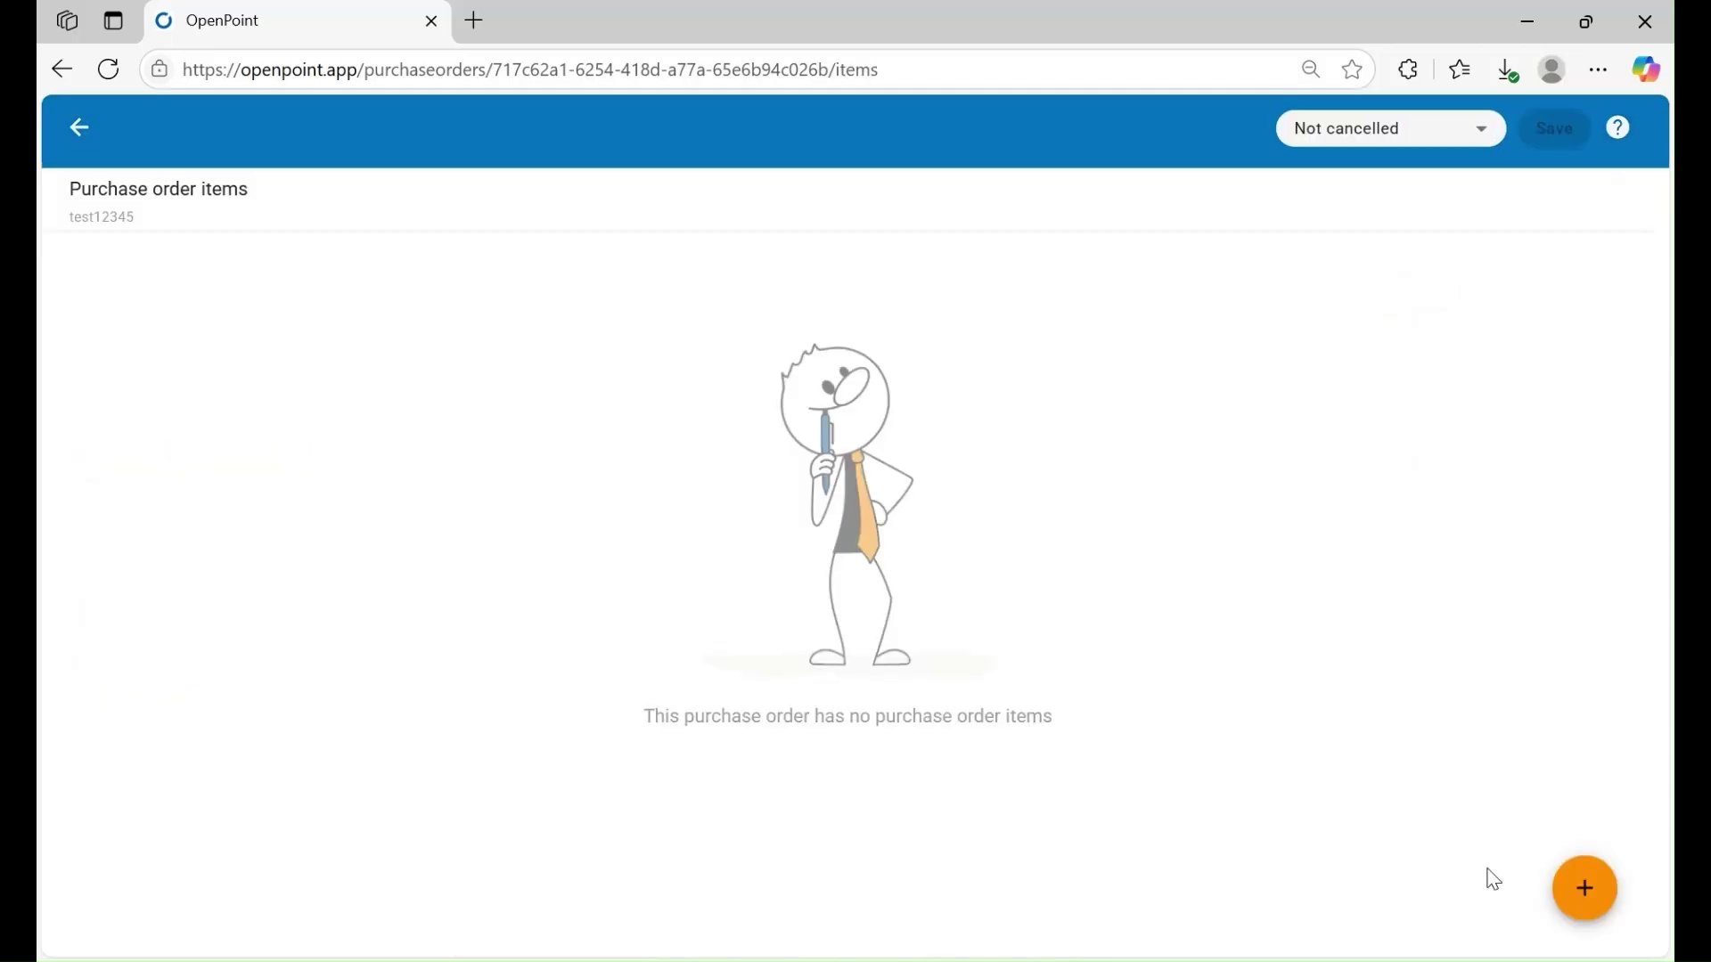
pyautogui.click(1584, 890)
pyautogui.click(1078, 294)
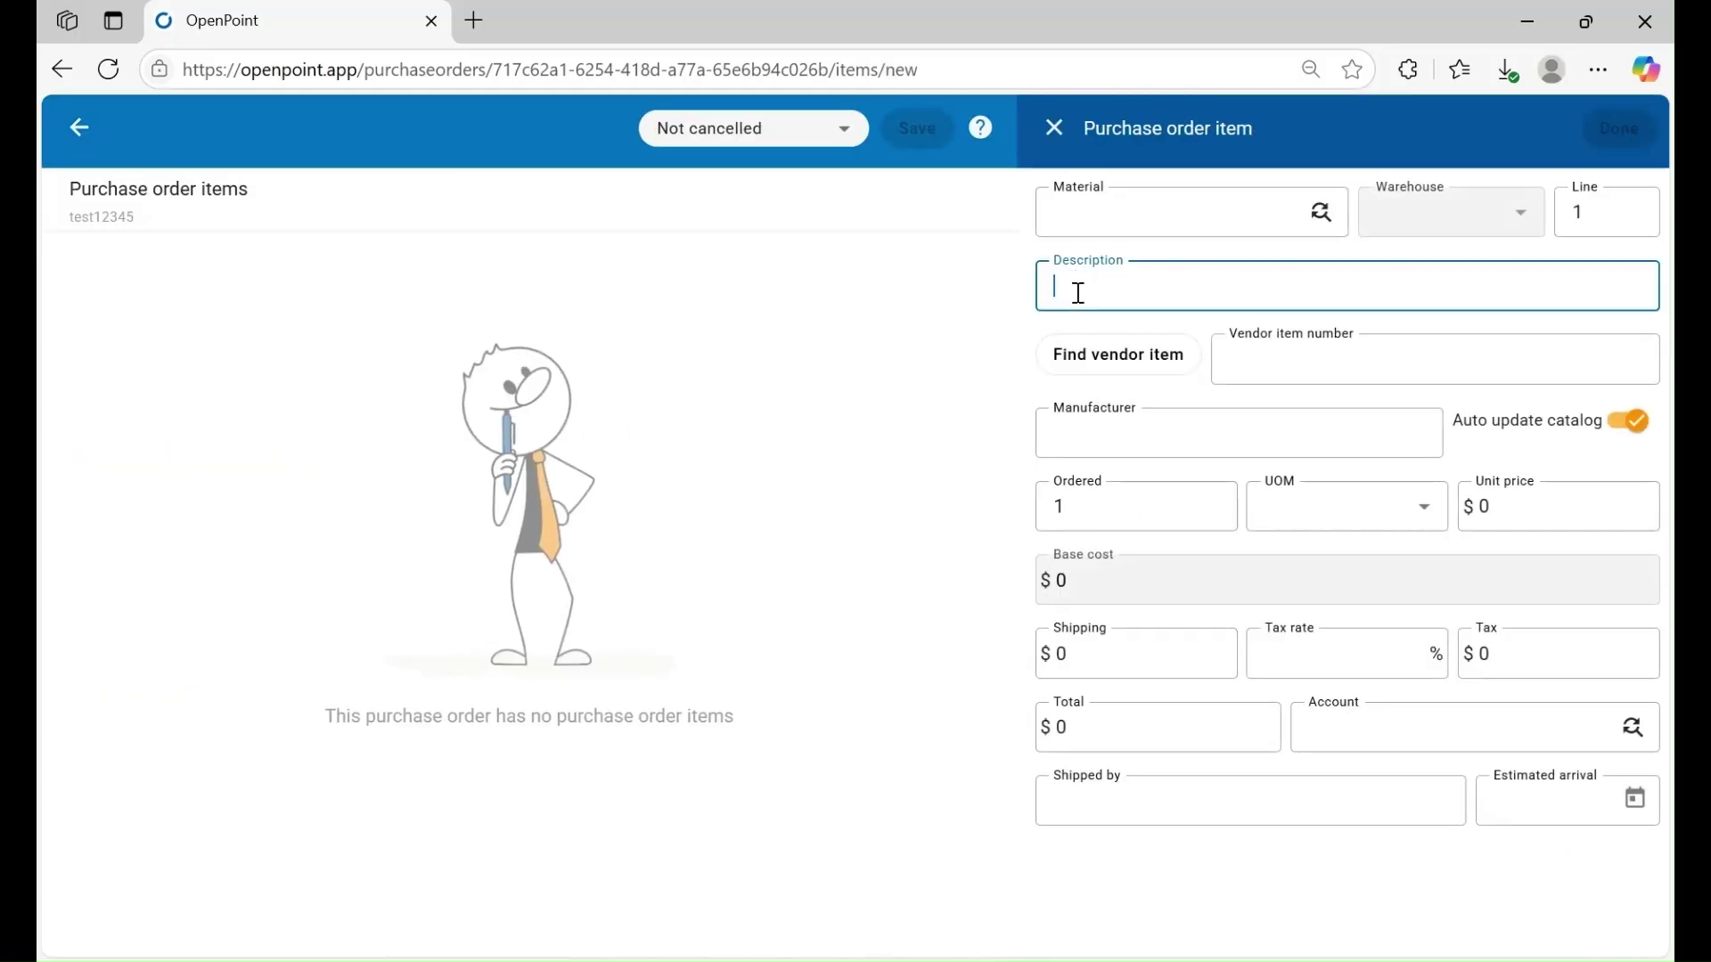
pyautogui.write('Purchase new meter test bench')
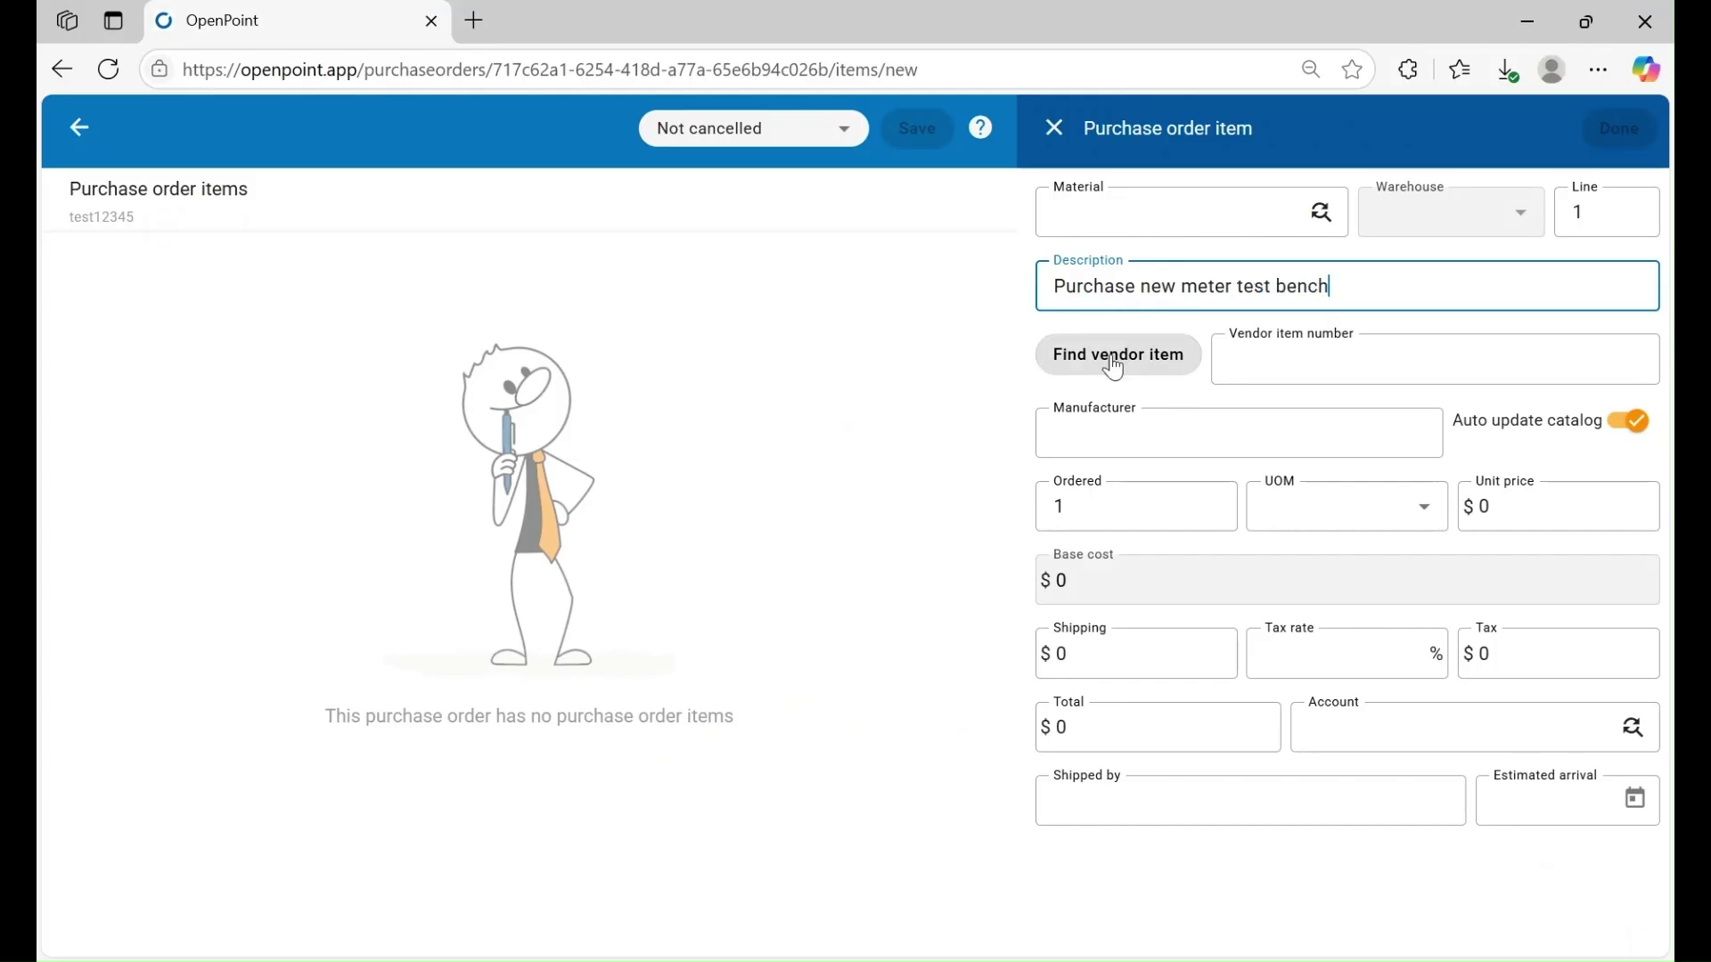
pyautogui.click(1349, 516)
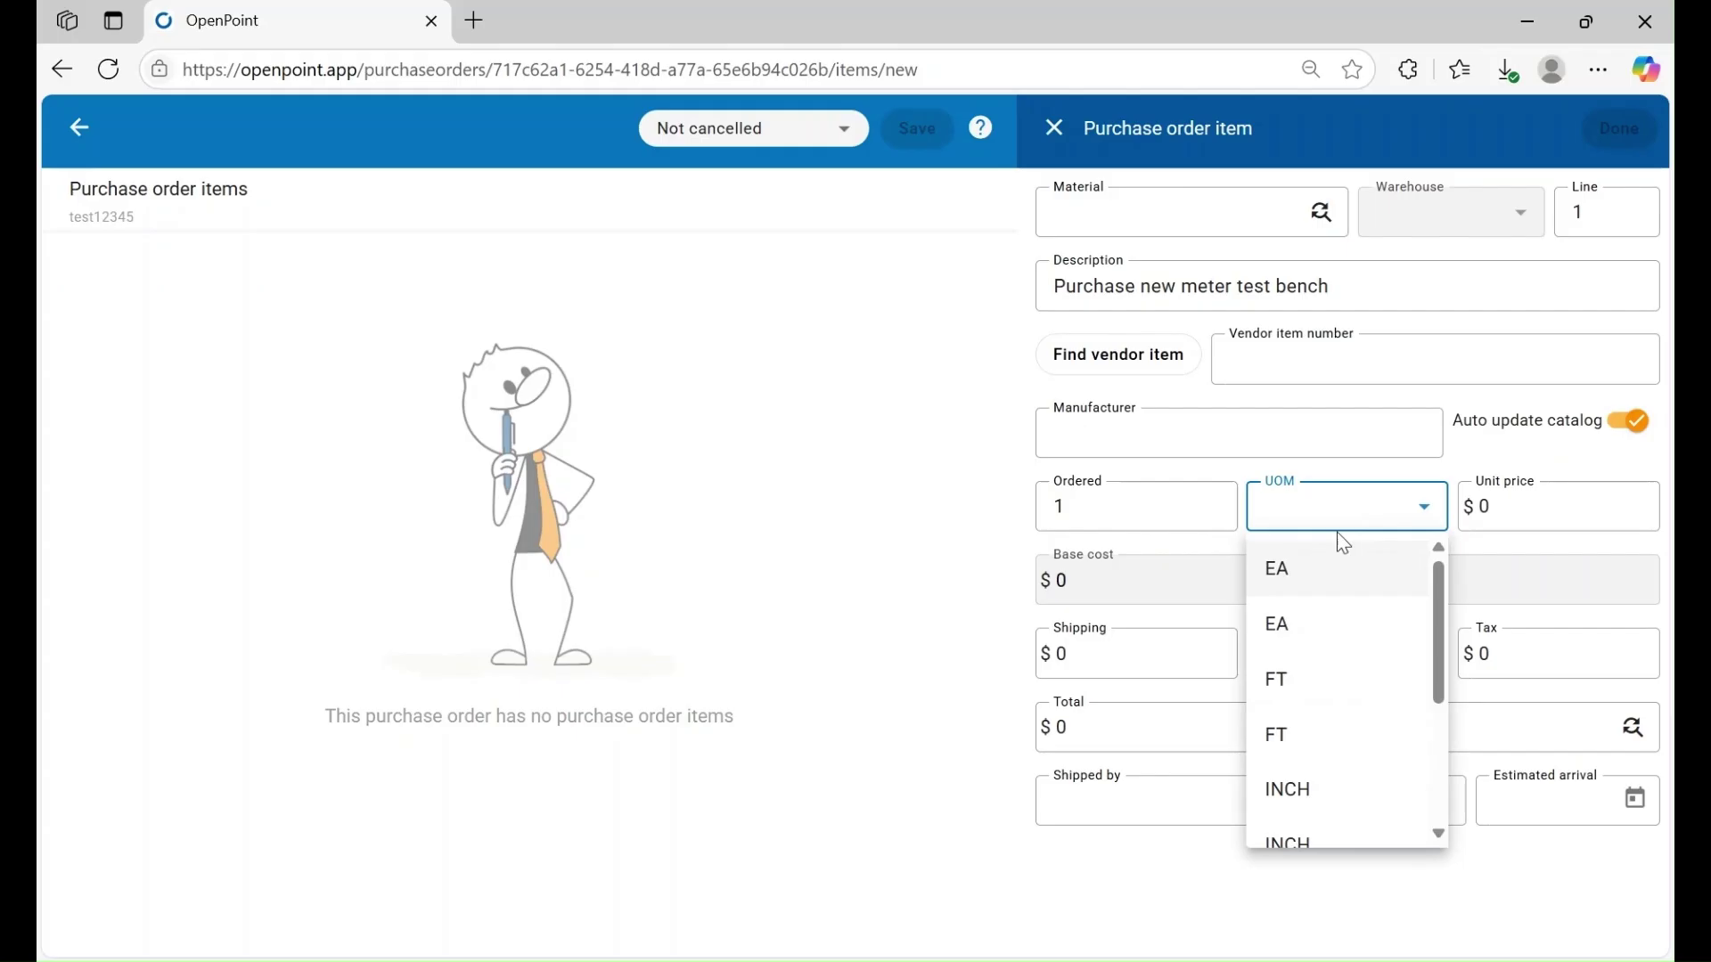
pyautogui.click(1296, 570)
# Set the item's unit price to $3000 and its shipping to $200, and save the purchase order item
pyautogui.click(1488, 506)
pyautogui.moveTo(1487, 506); pyautogui.dragTo(1480, 506)
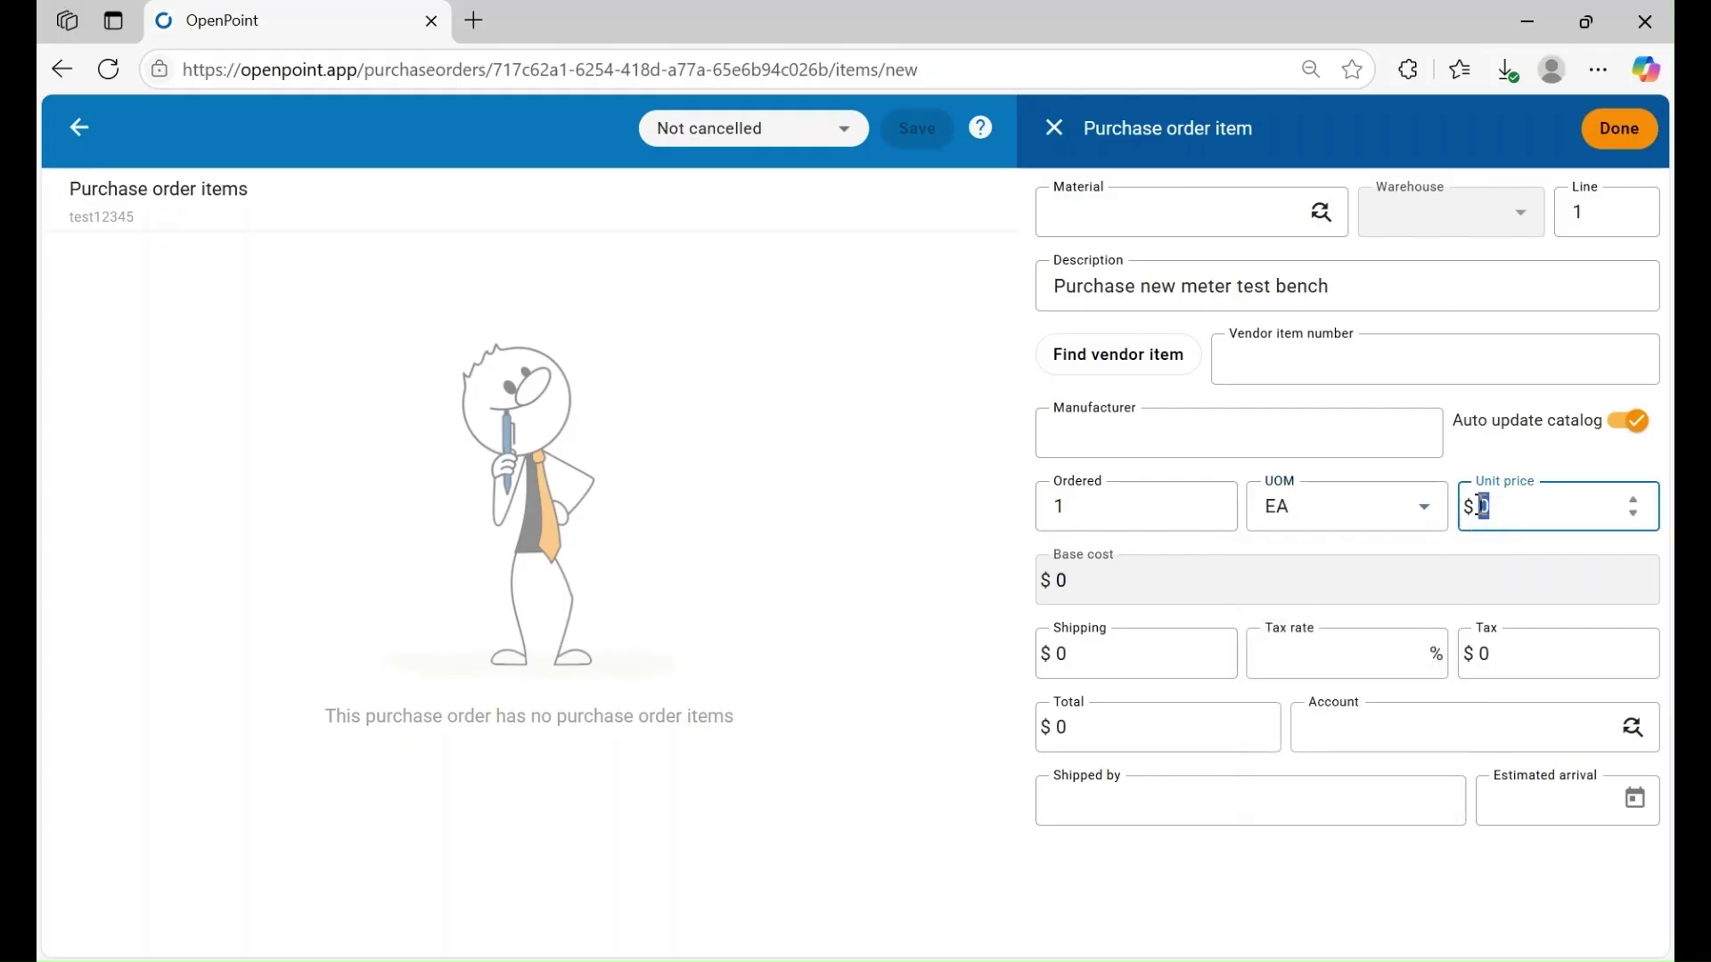
pyautogui.write('3000')
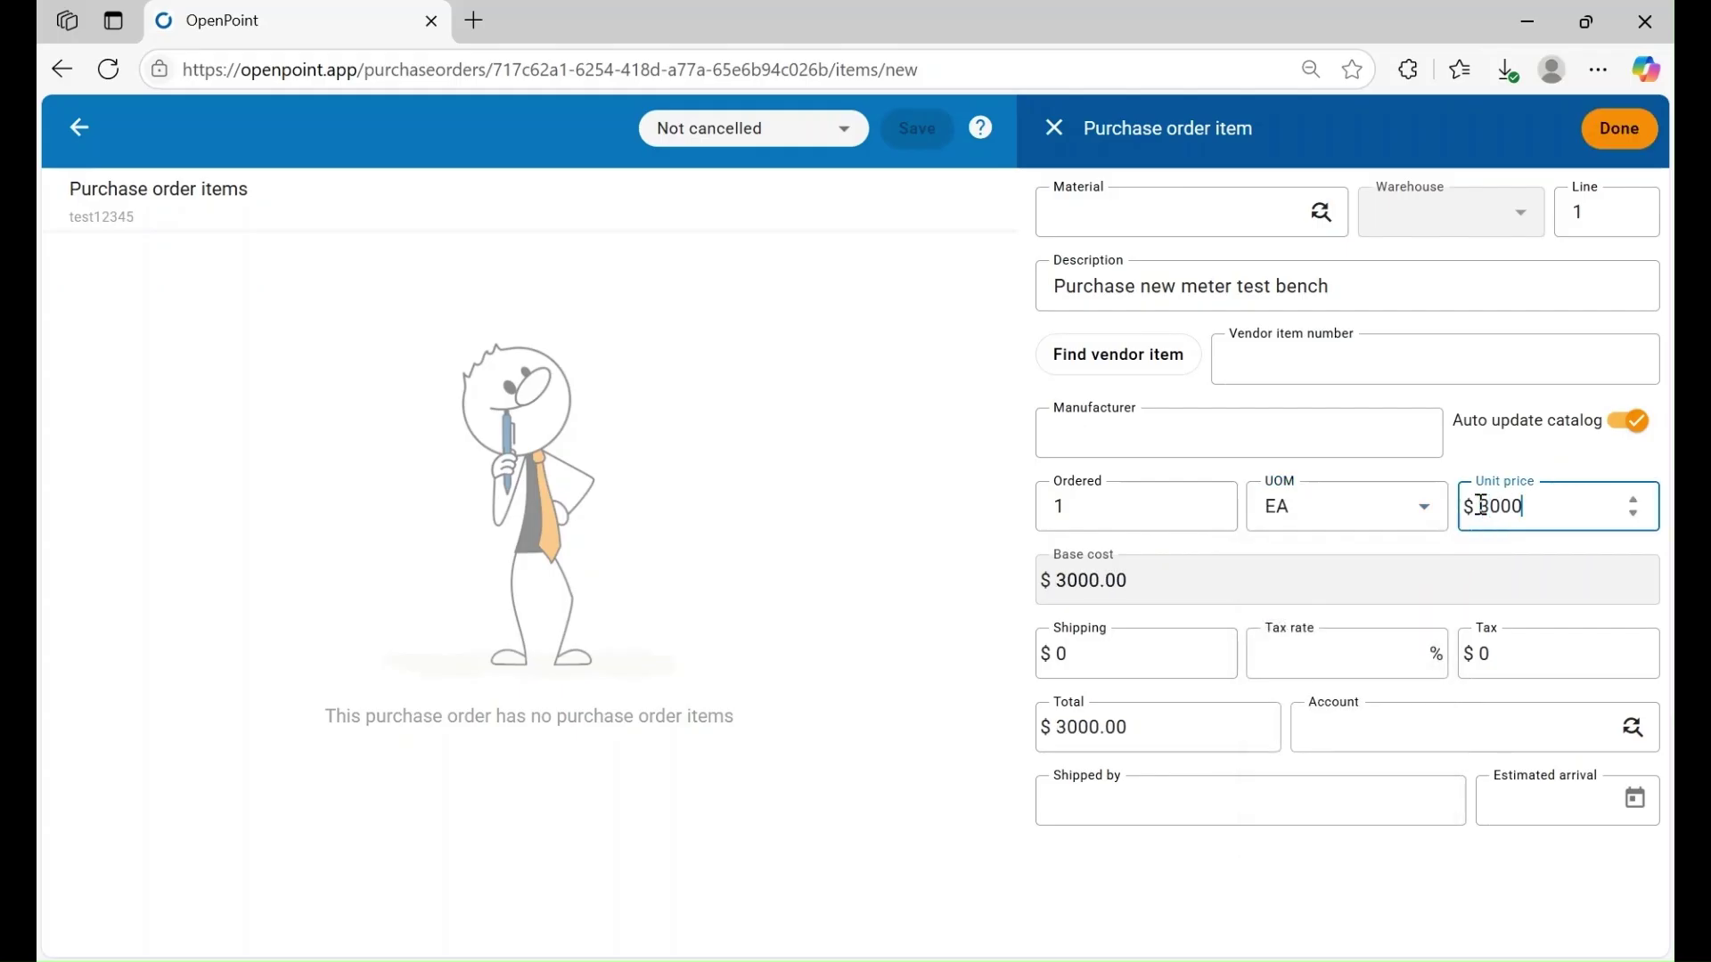
pyautogui.moveTo(1083, 654); pyautogui.dragTo(1053, 655)
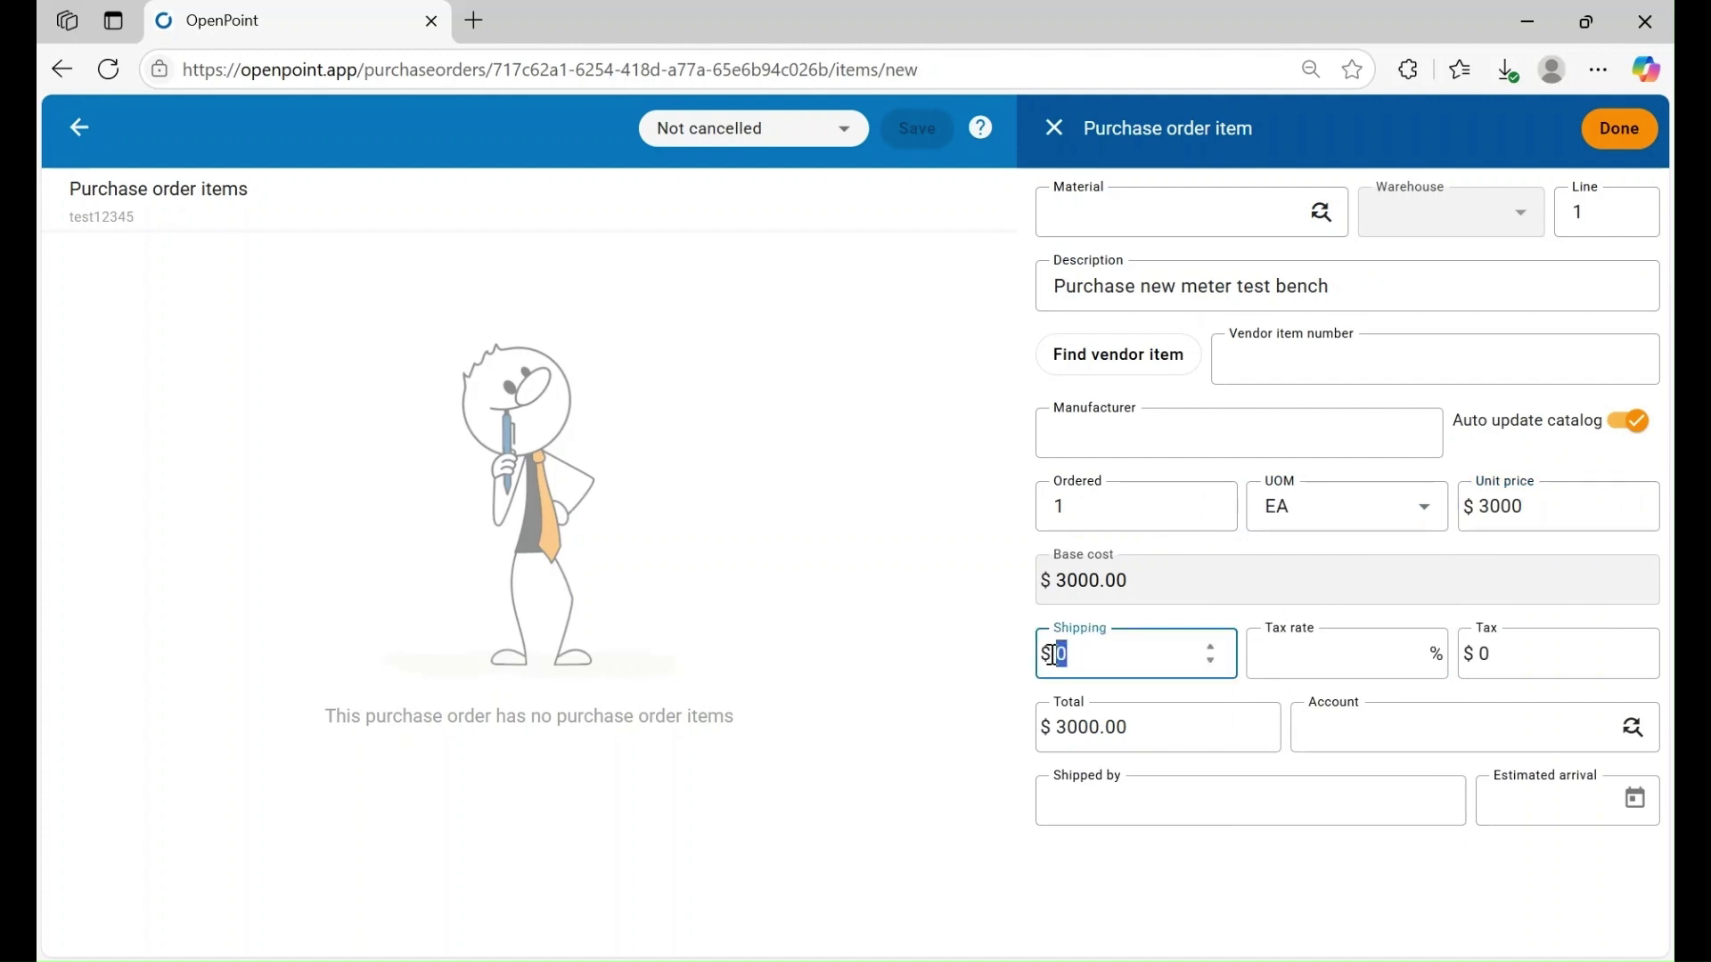
pyautogui.write('200')
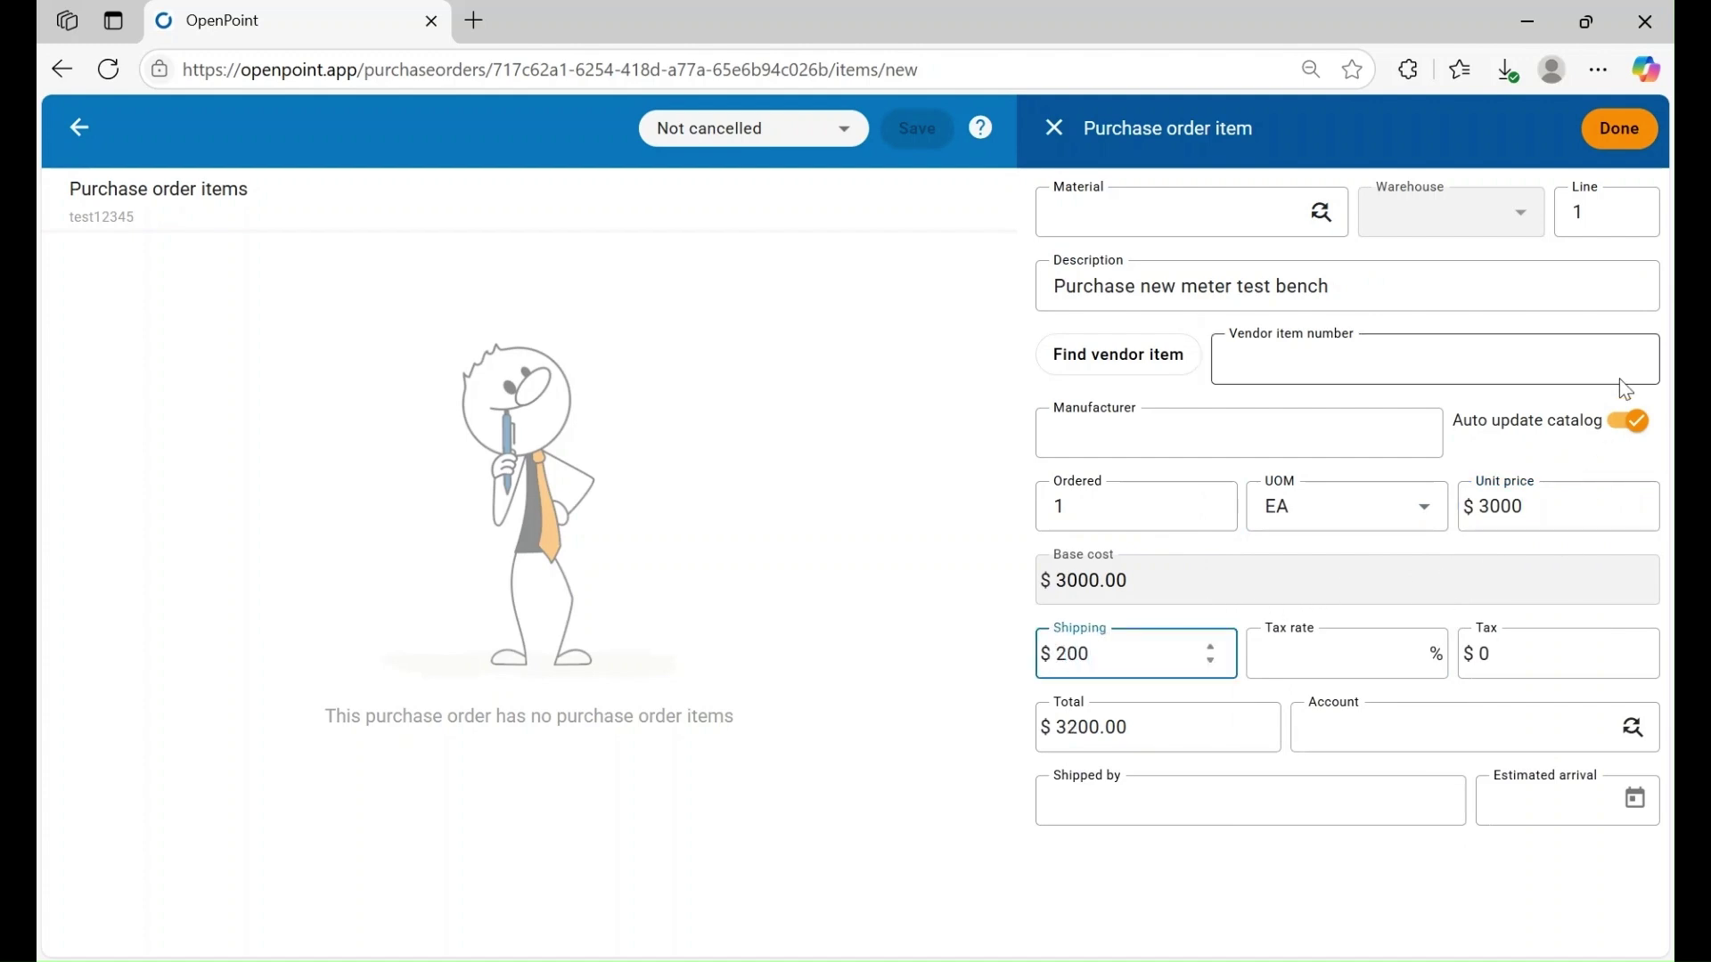
pyautogui.click(1625, 147)
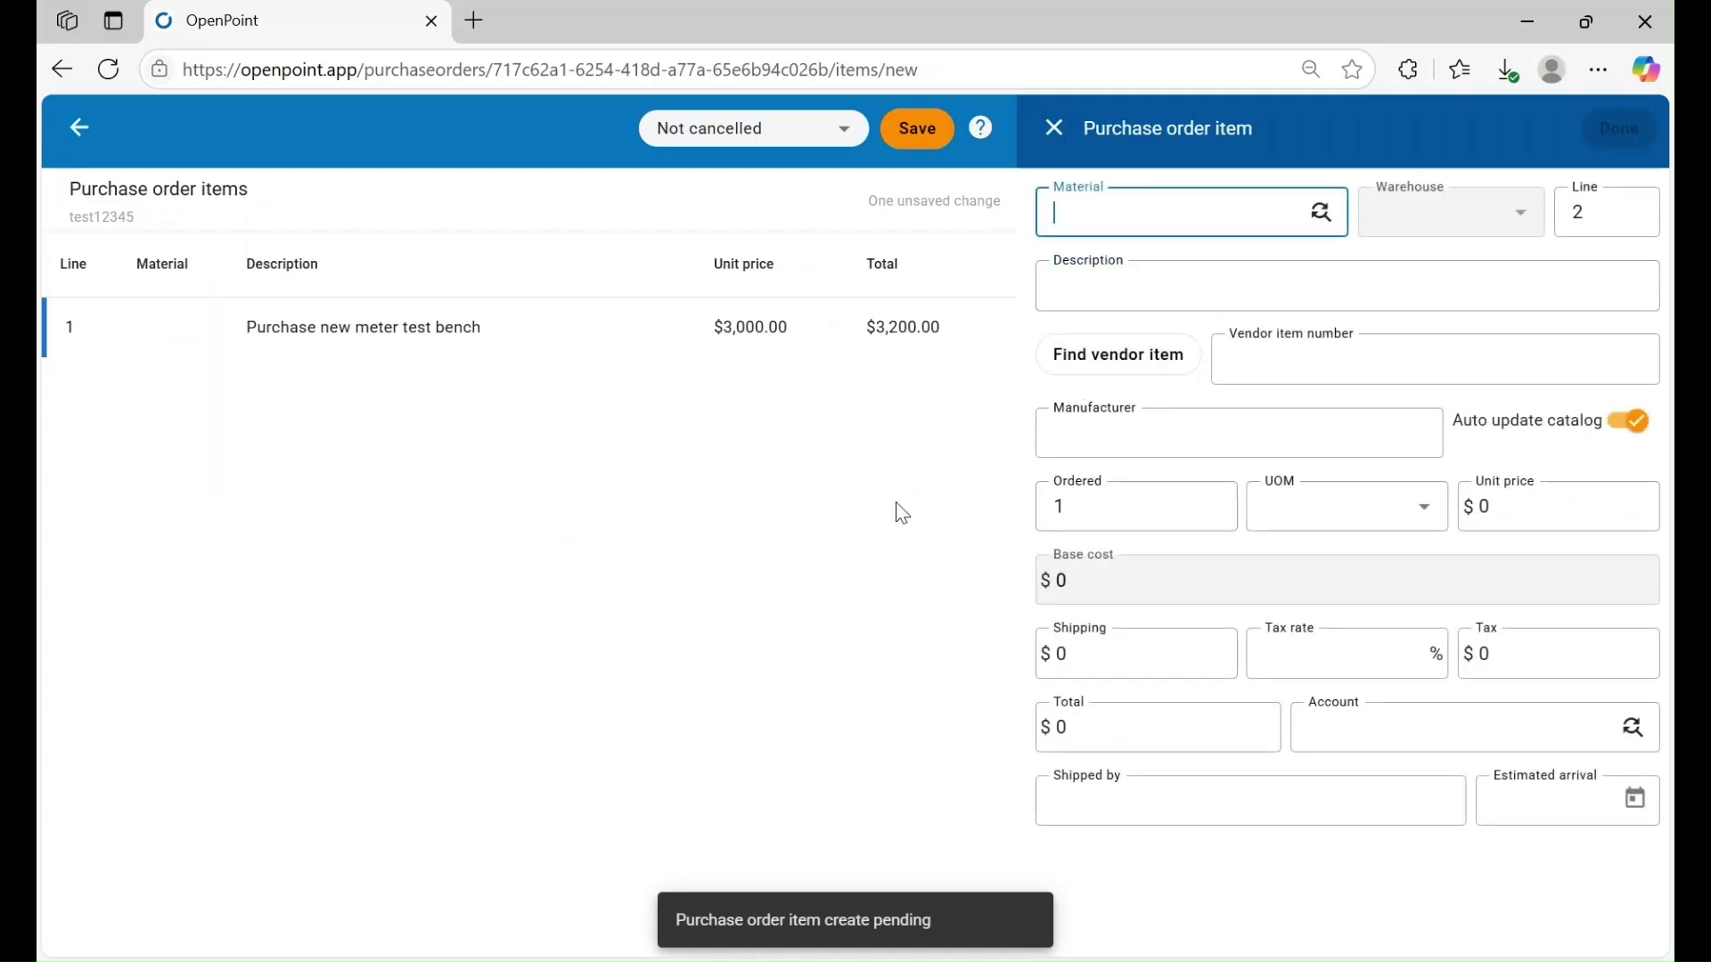
pyautogui.click(918, 130)
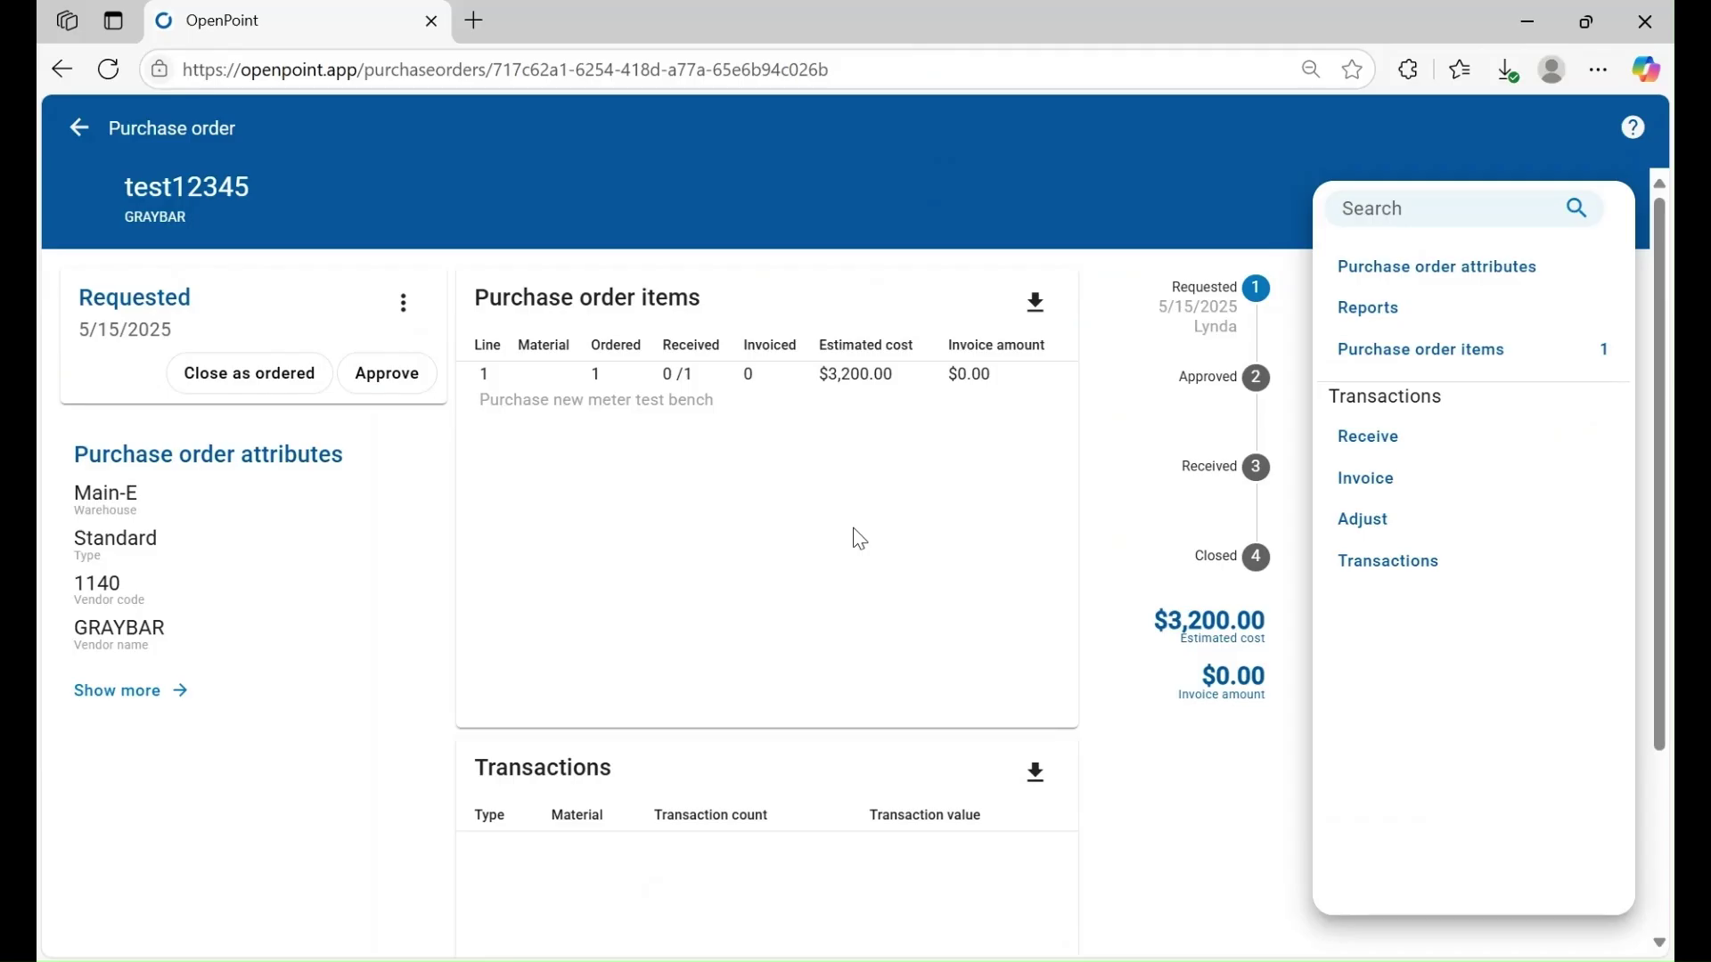
# Create the Purchase Order Form report for this order and return to the order's overview
pyautogui.click(1377, 321)
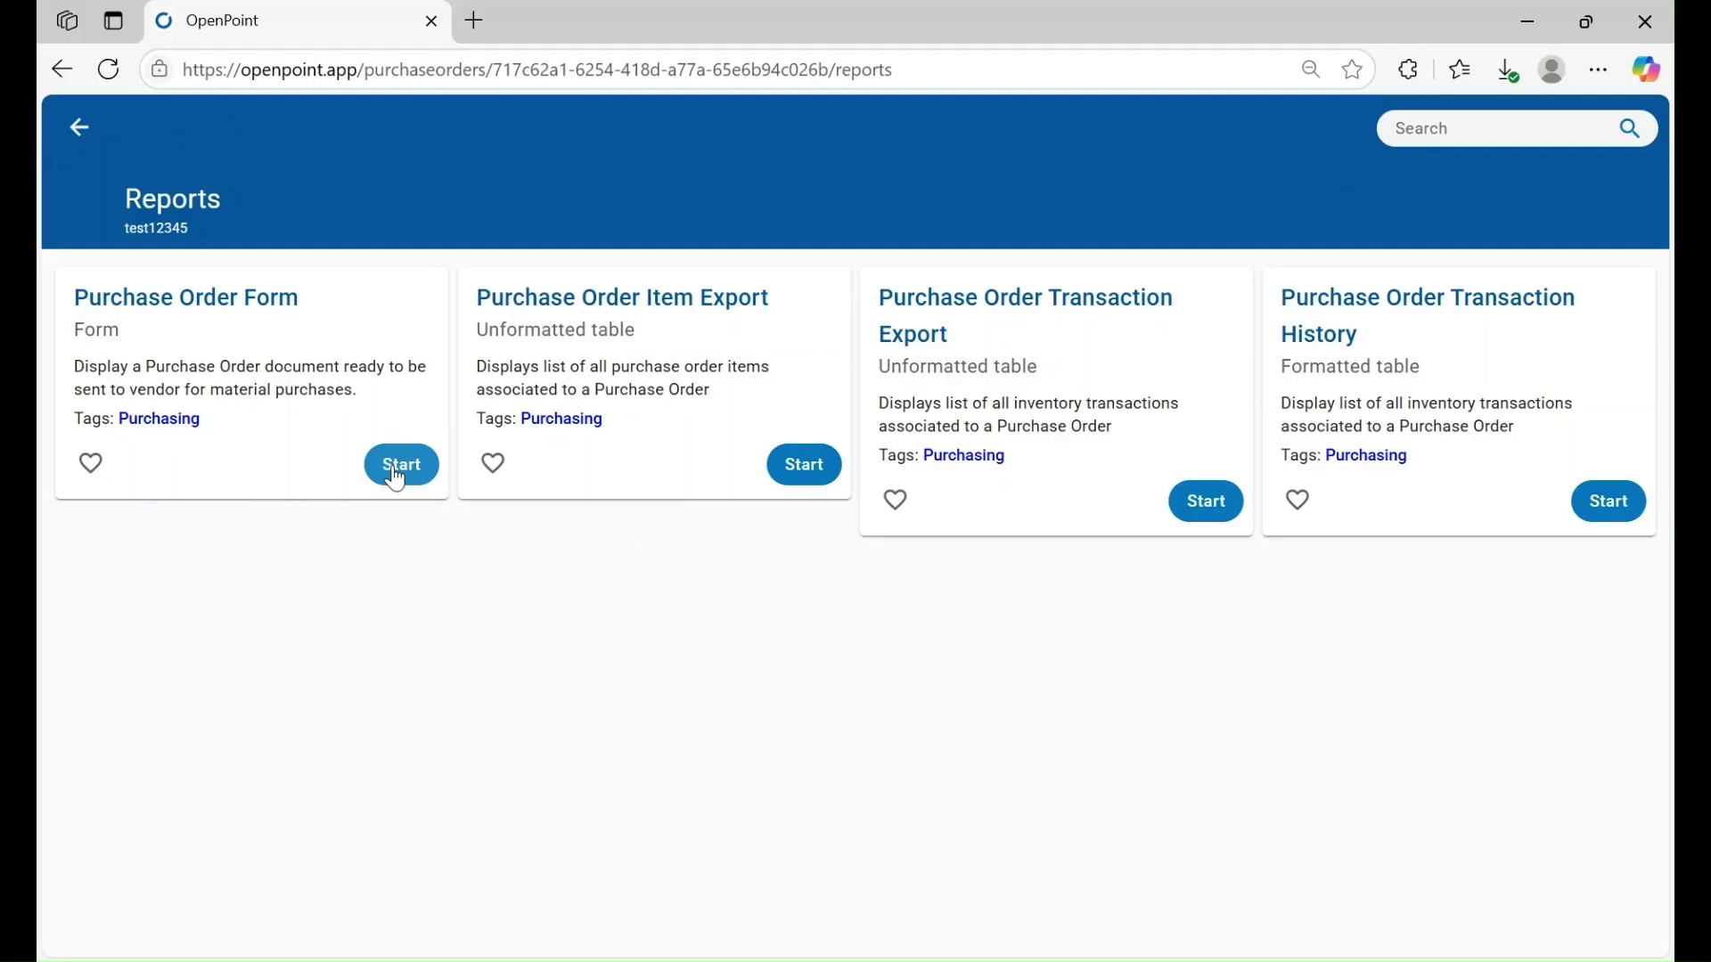
pyautogui.click(397, 476)
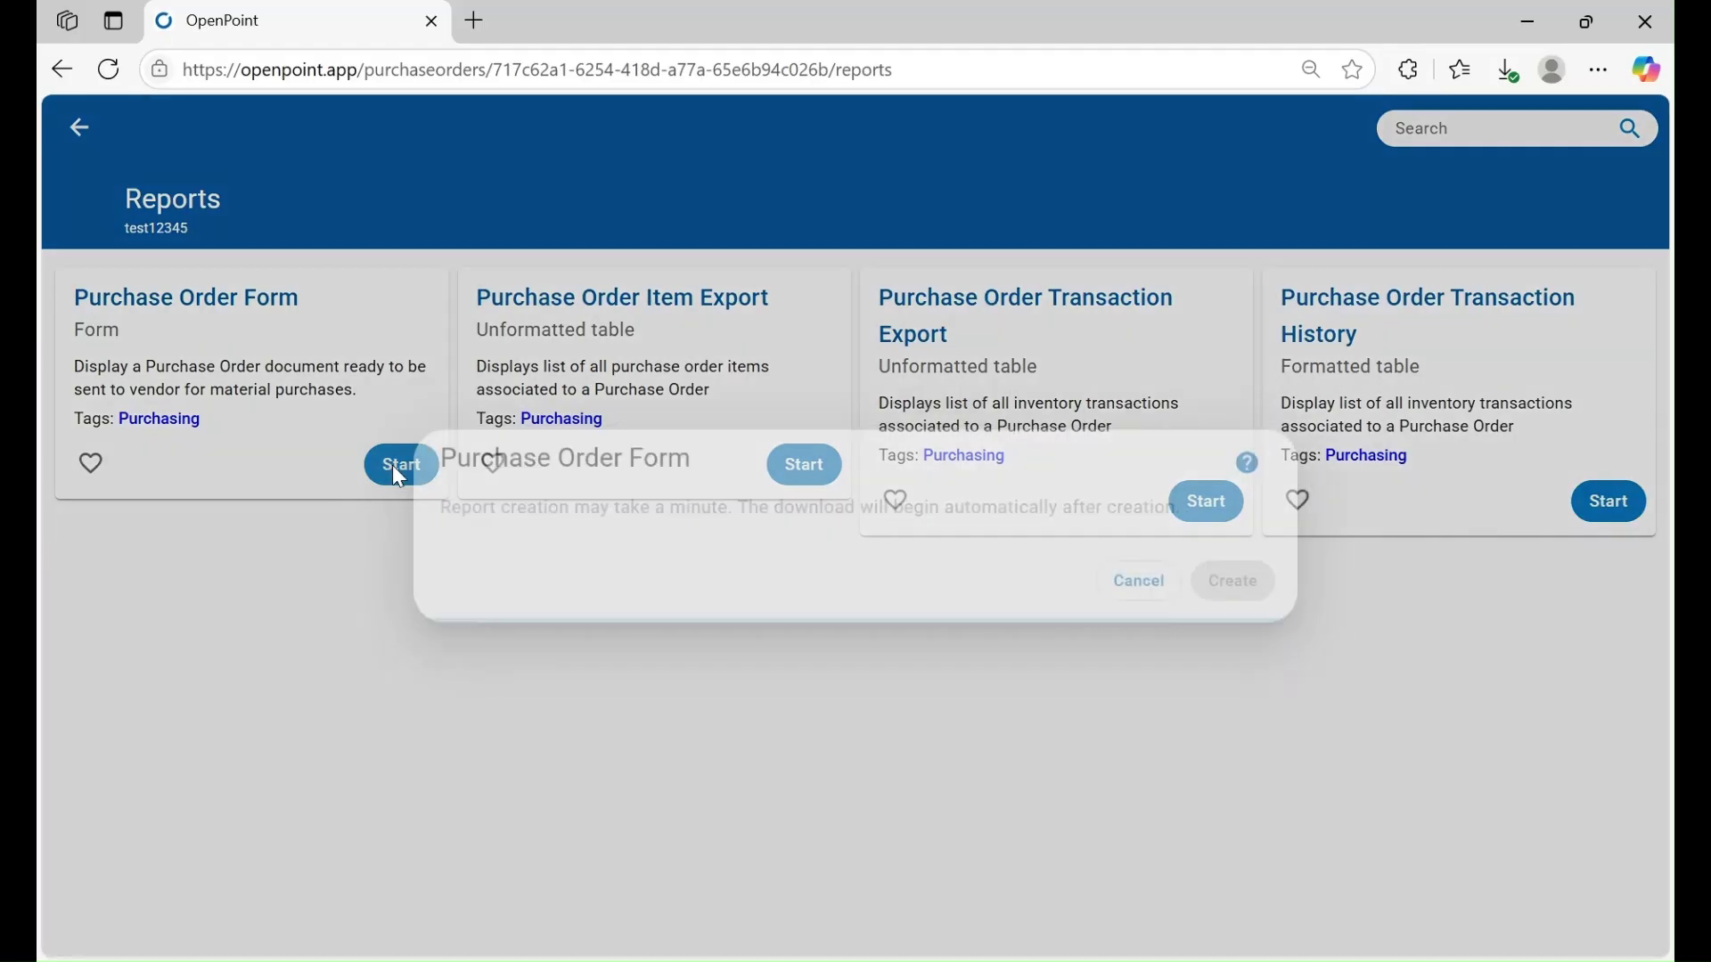
pyautogui.click(1252, 606)
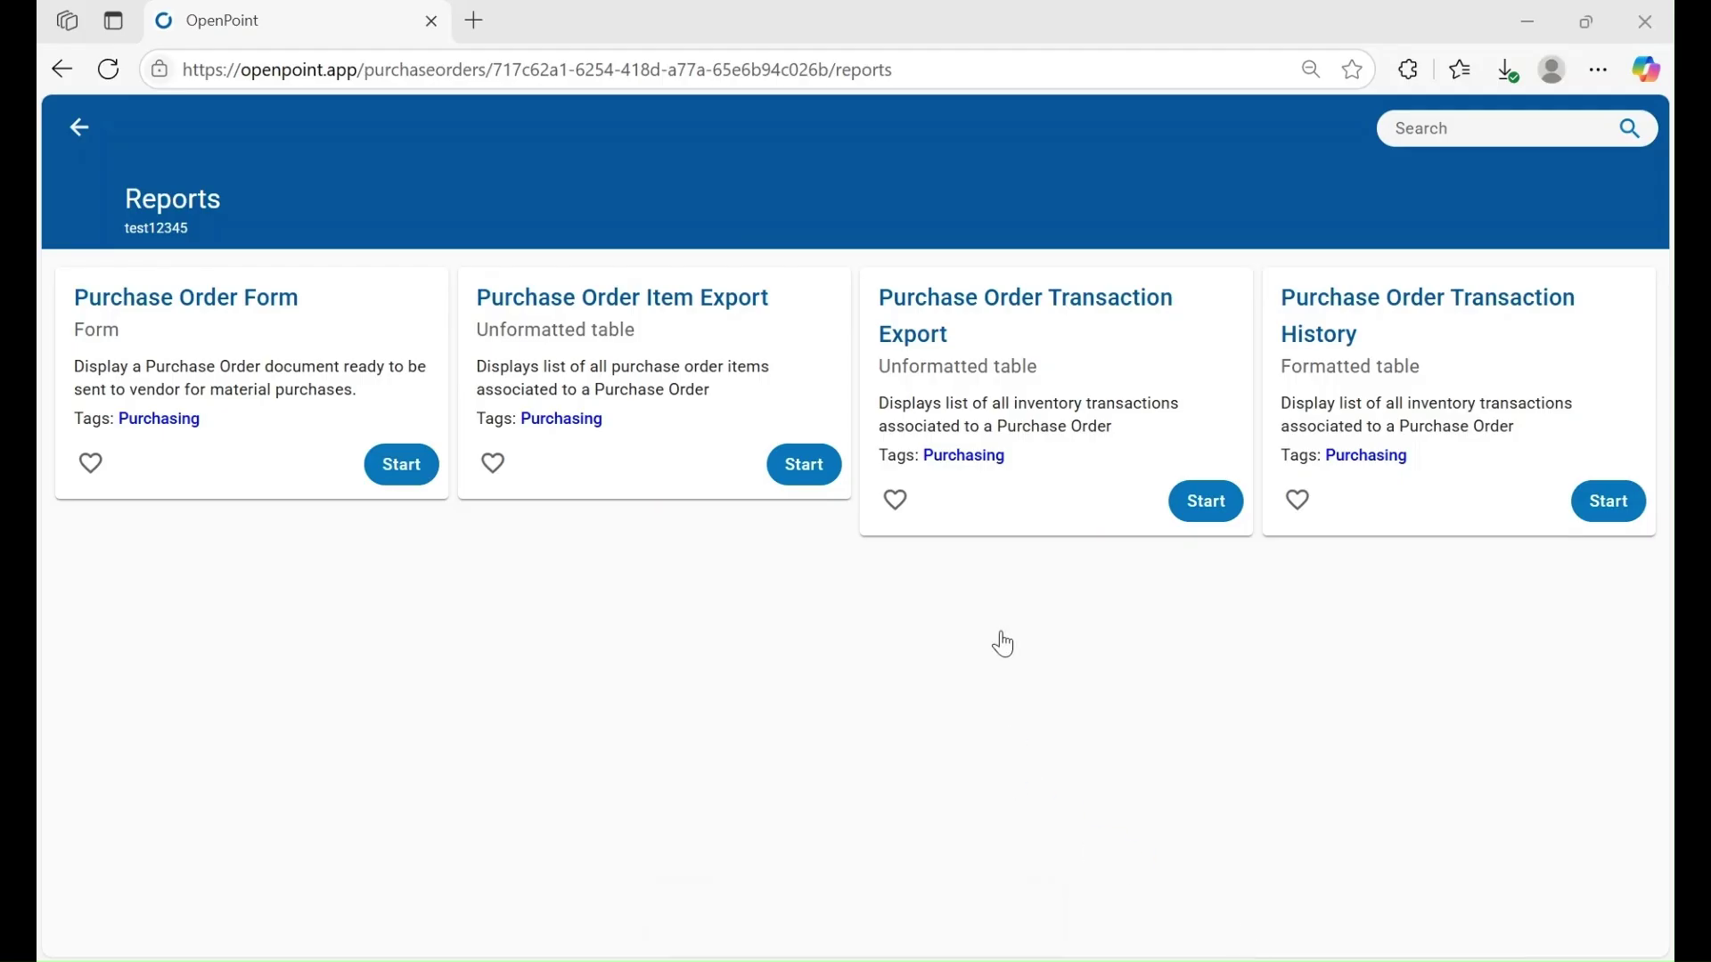
pyautogui.click(1563, 238)
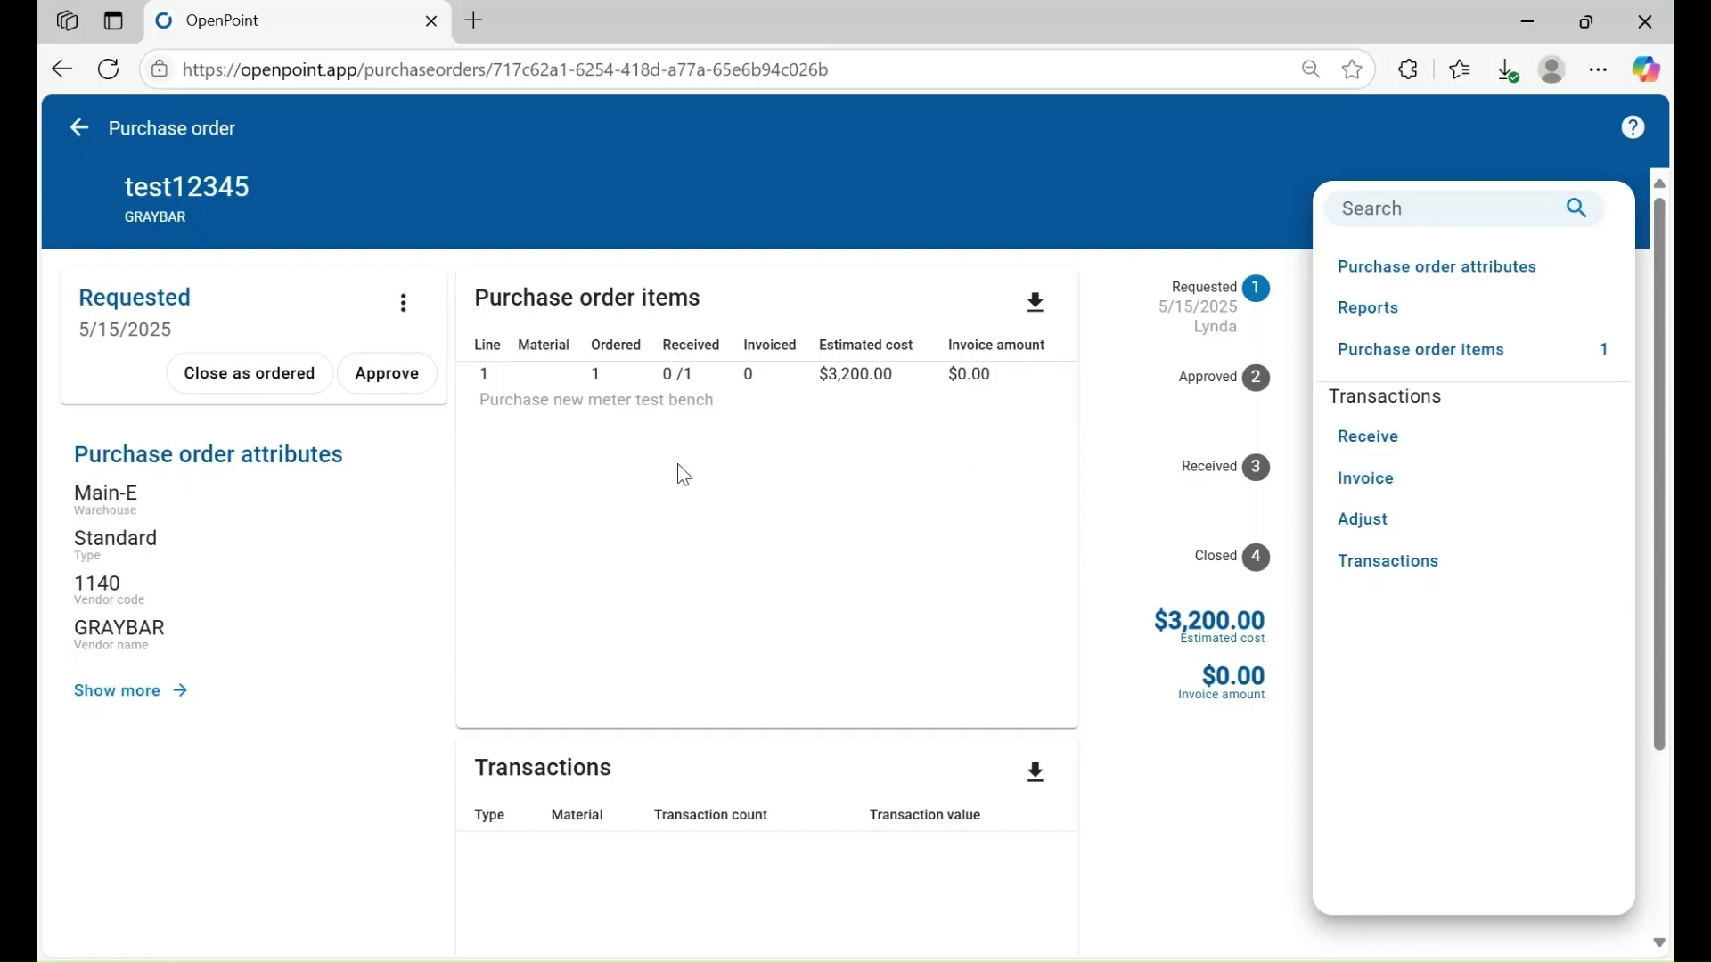
# Approve the purchase order and save a receipt of quantity 1 for the meter test bench item
pyautogui.click(383, 374)
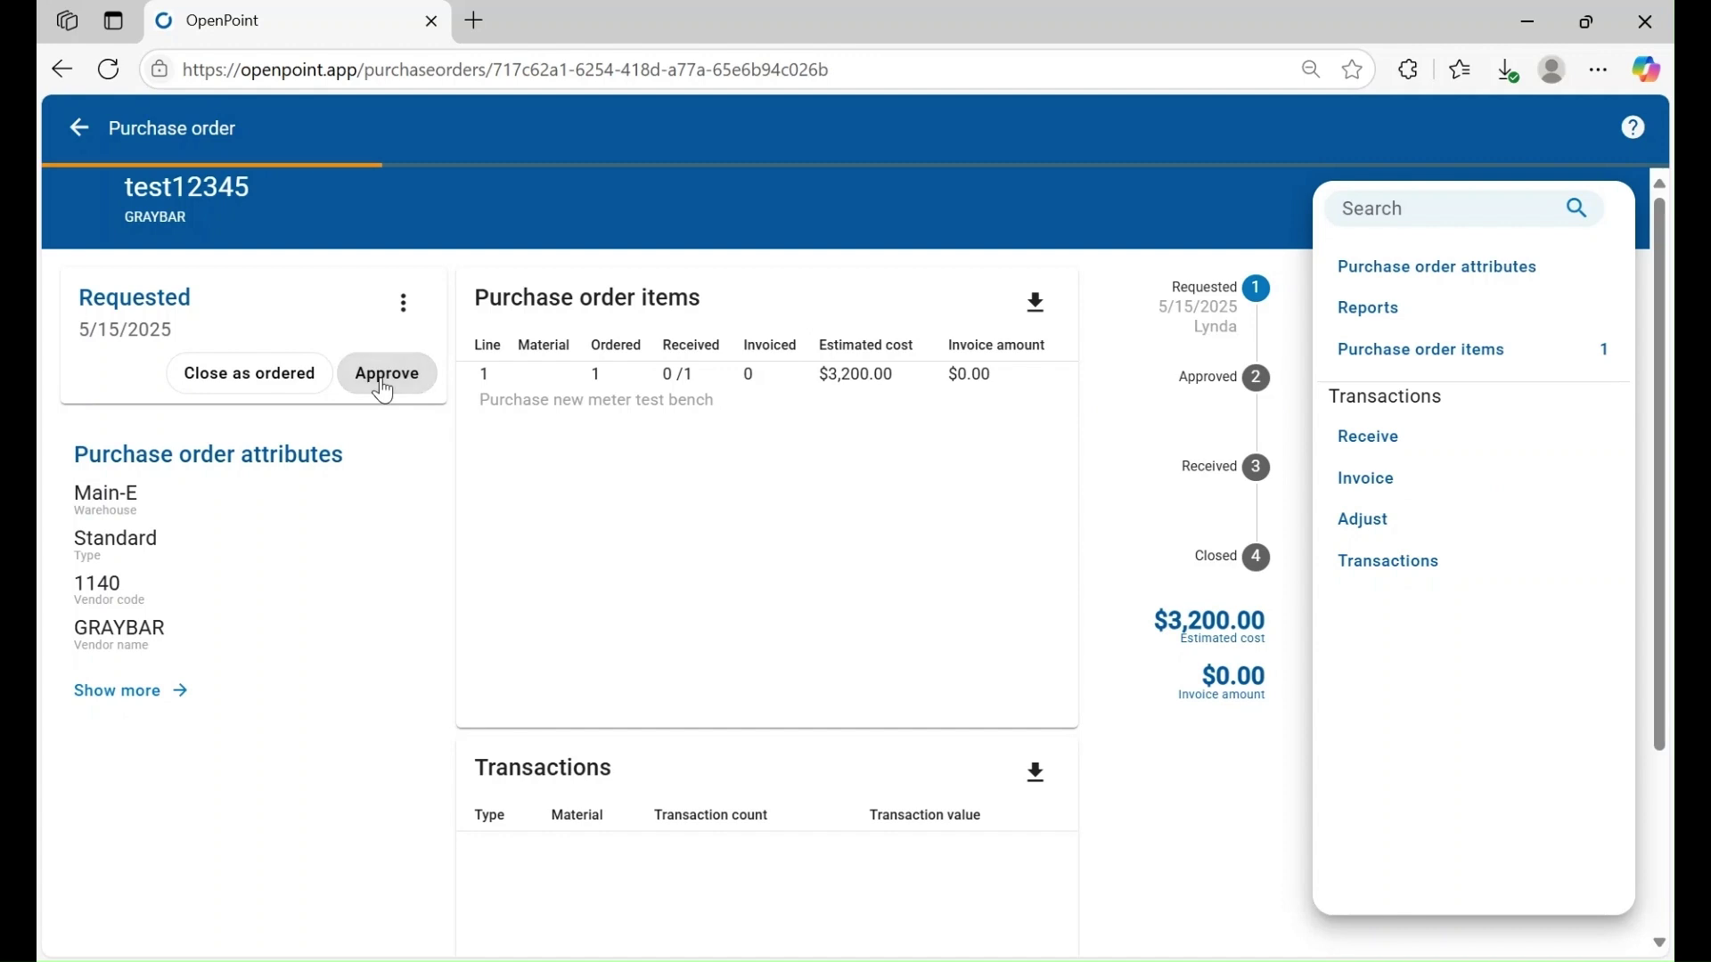
pyautogui.click(1368, 438)
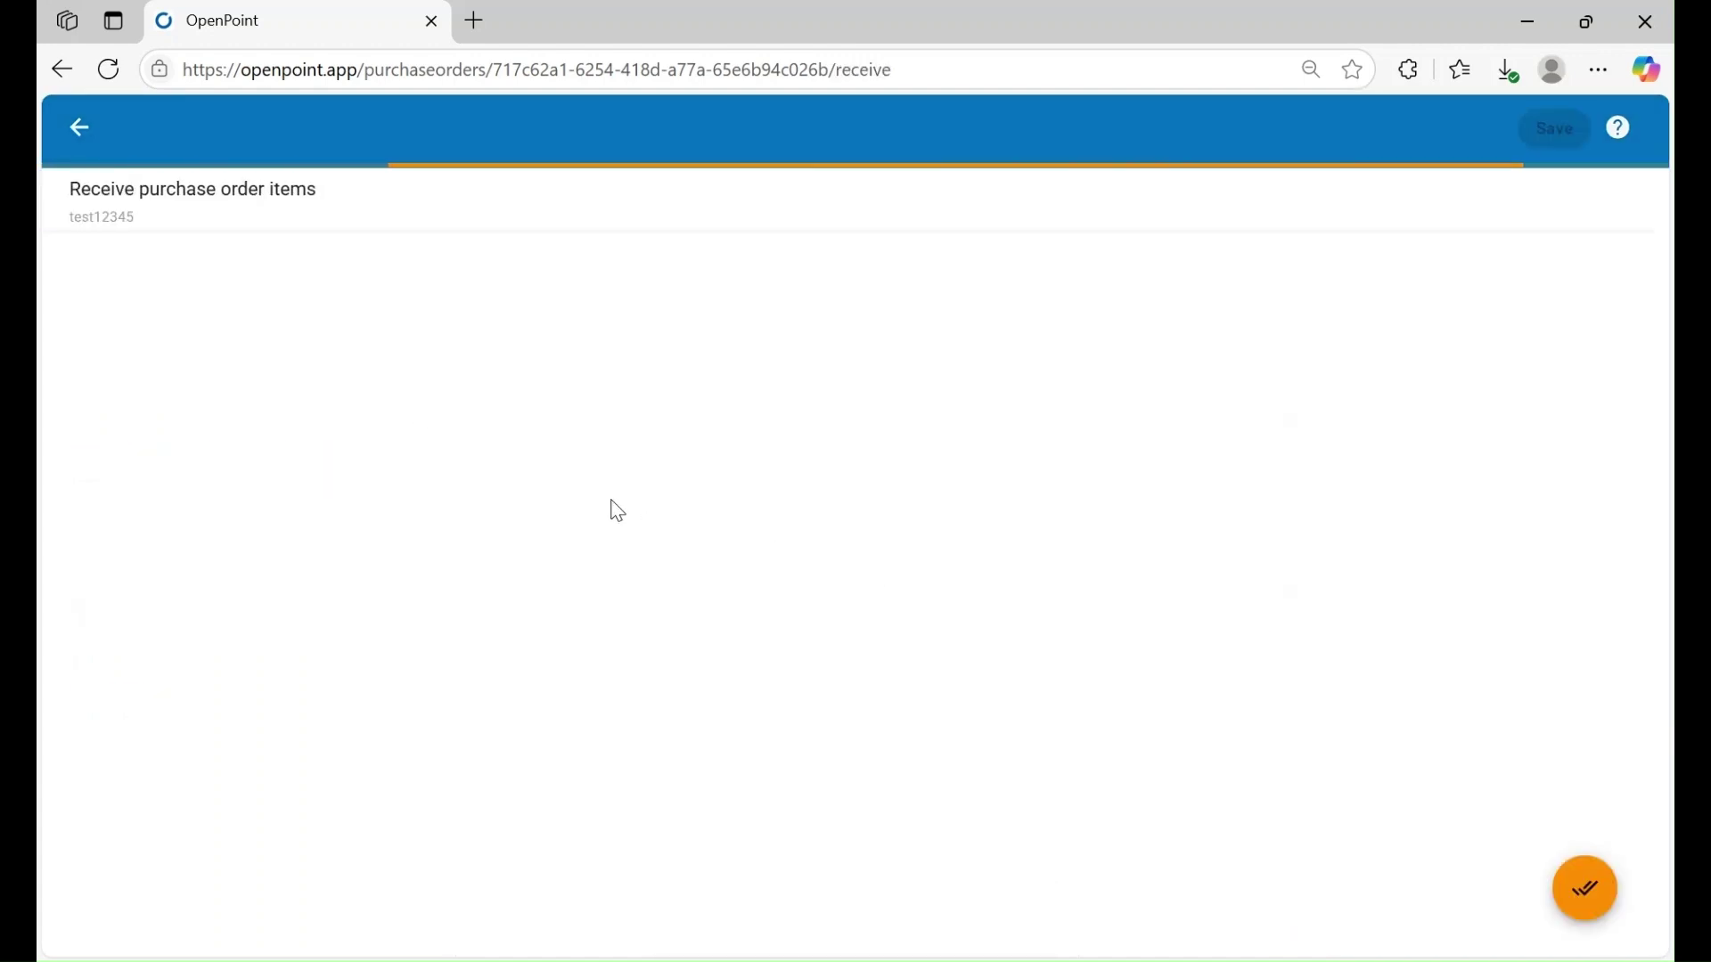
pyautogui.click(515, 340)
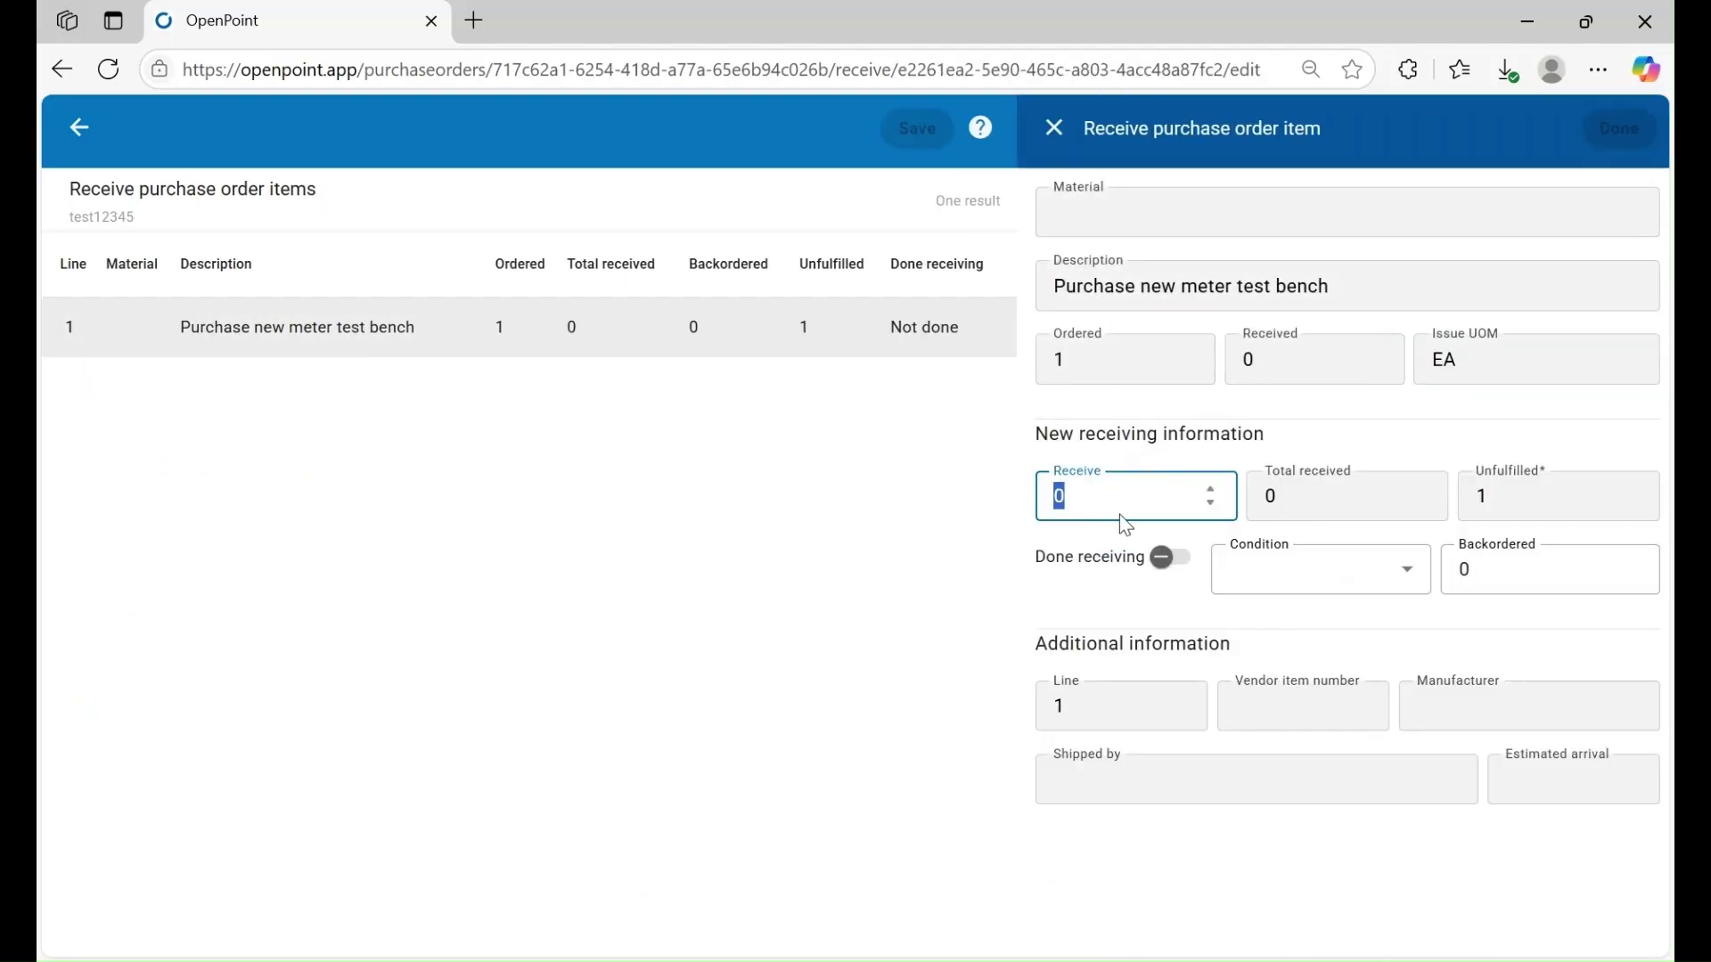
pyautogui.write('1')
pyautogui.click(1618, 129)
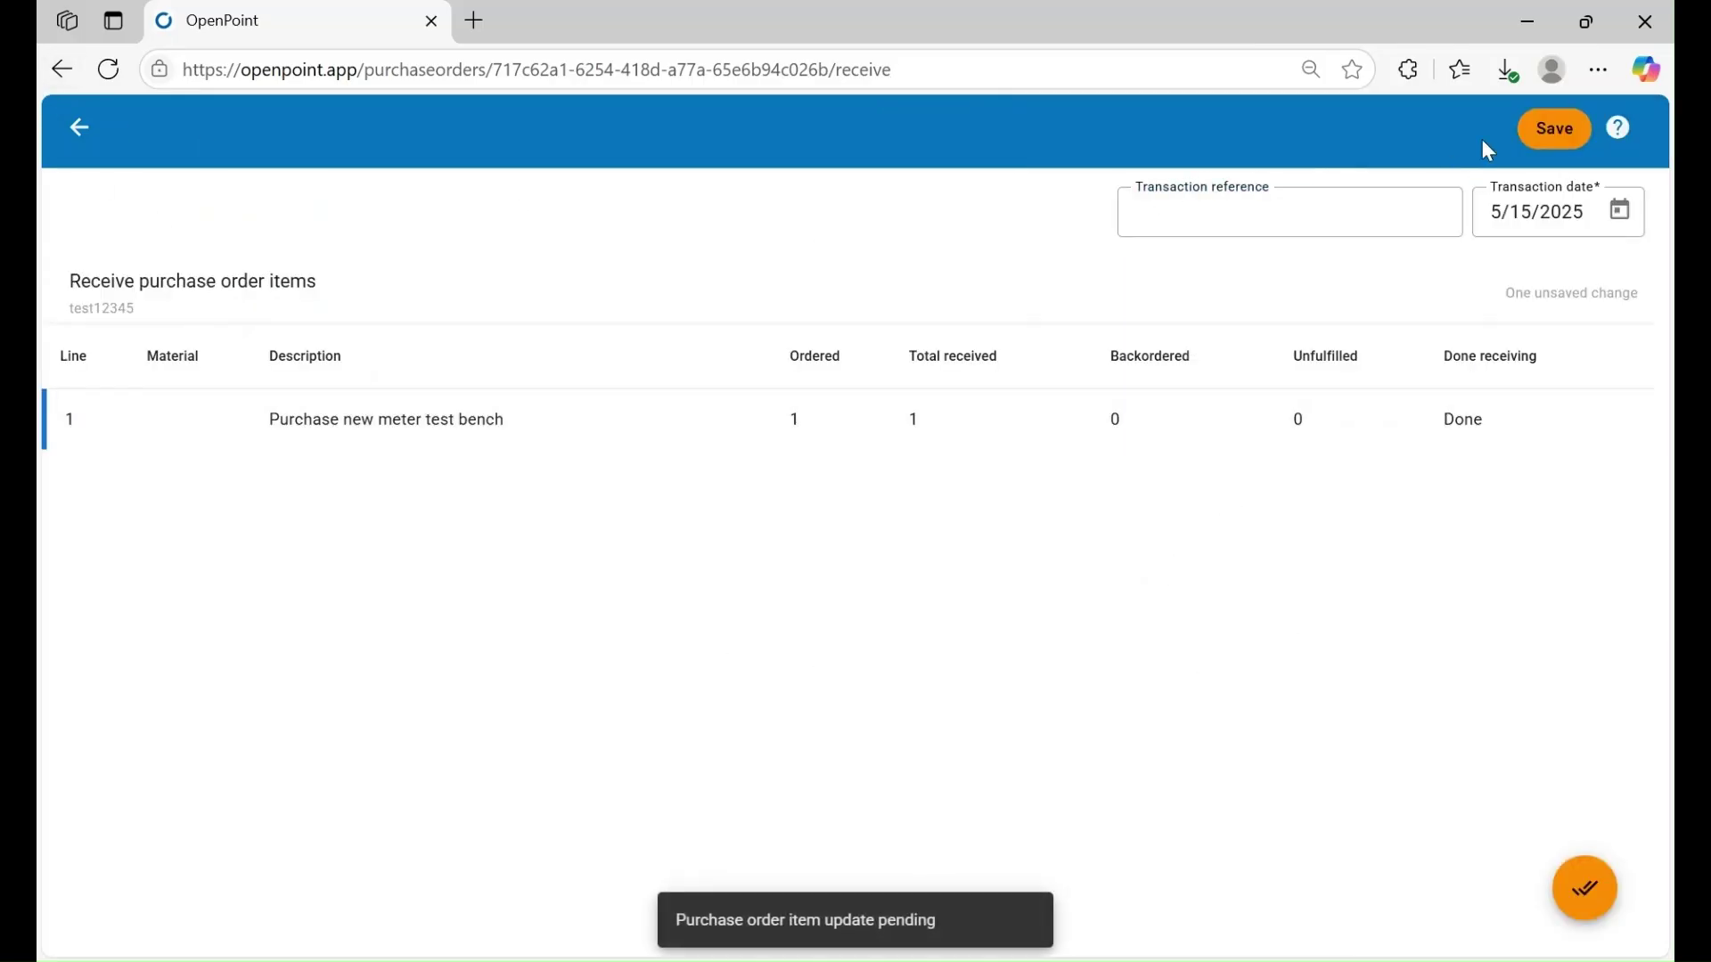
pyautogui.click(1550, 129)
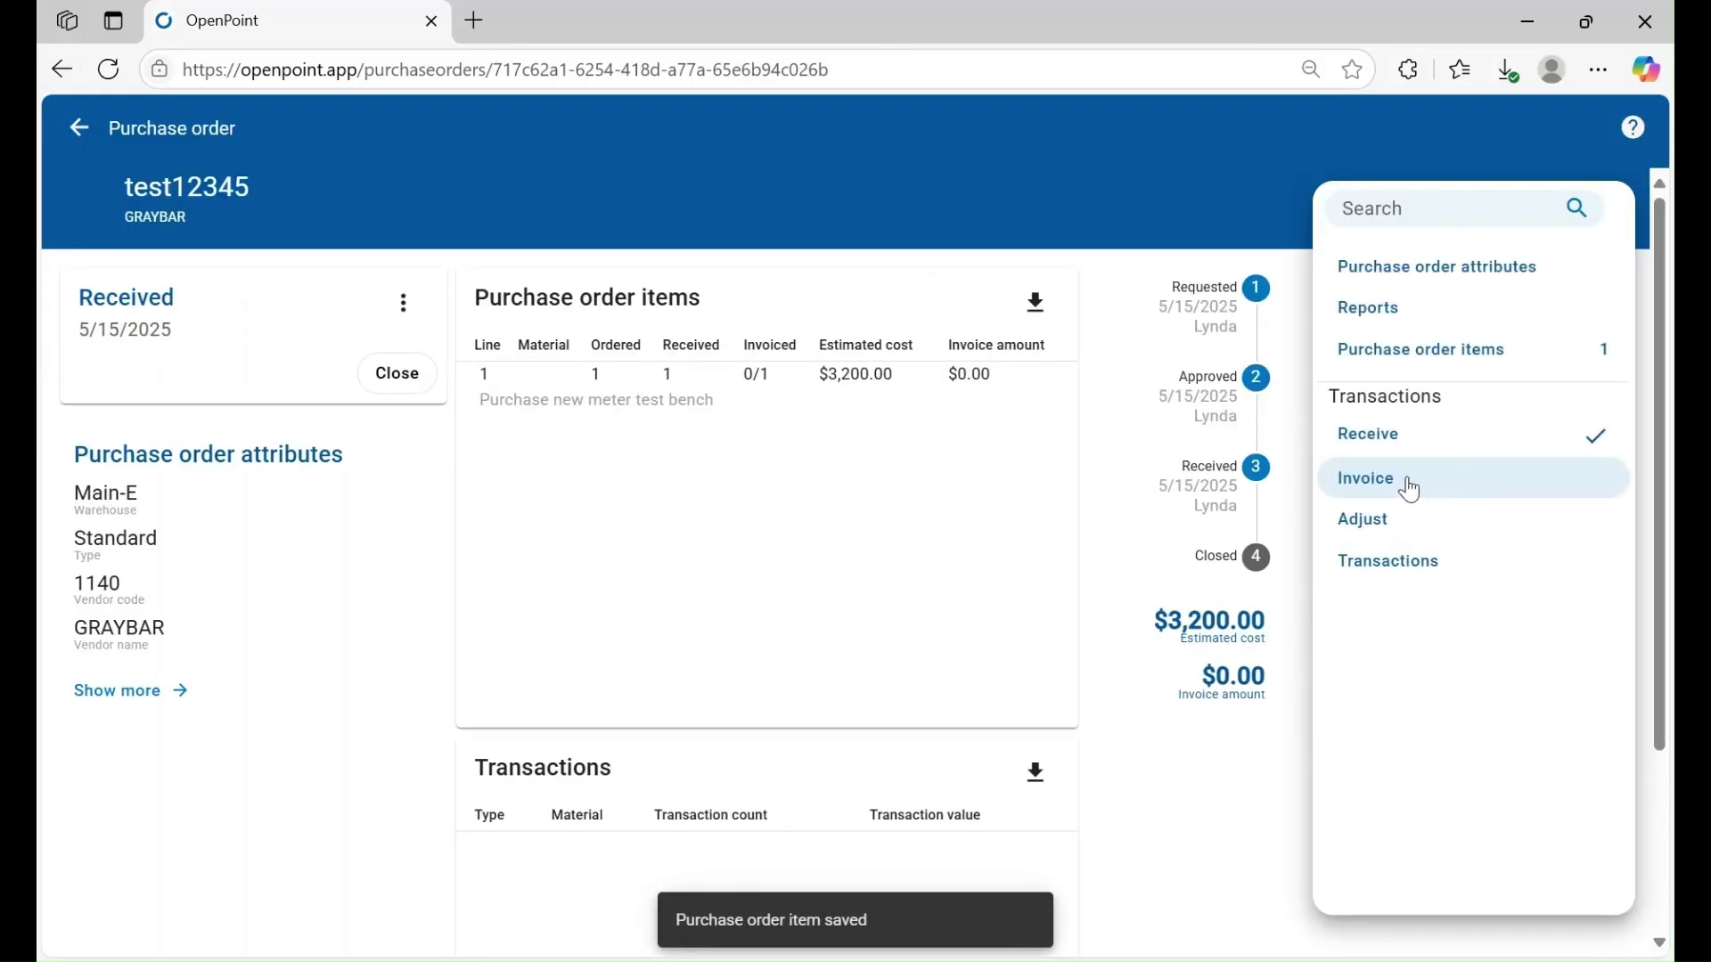
# Invoice the meter test bench item with count 1, base cost $3000 and shipping $200, and save the invoice
pyautogui.click(1432, 482)
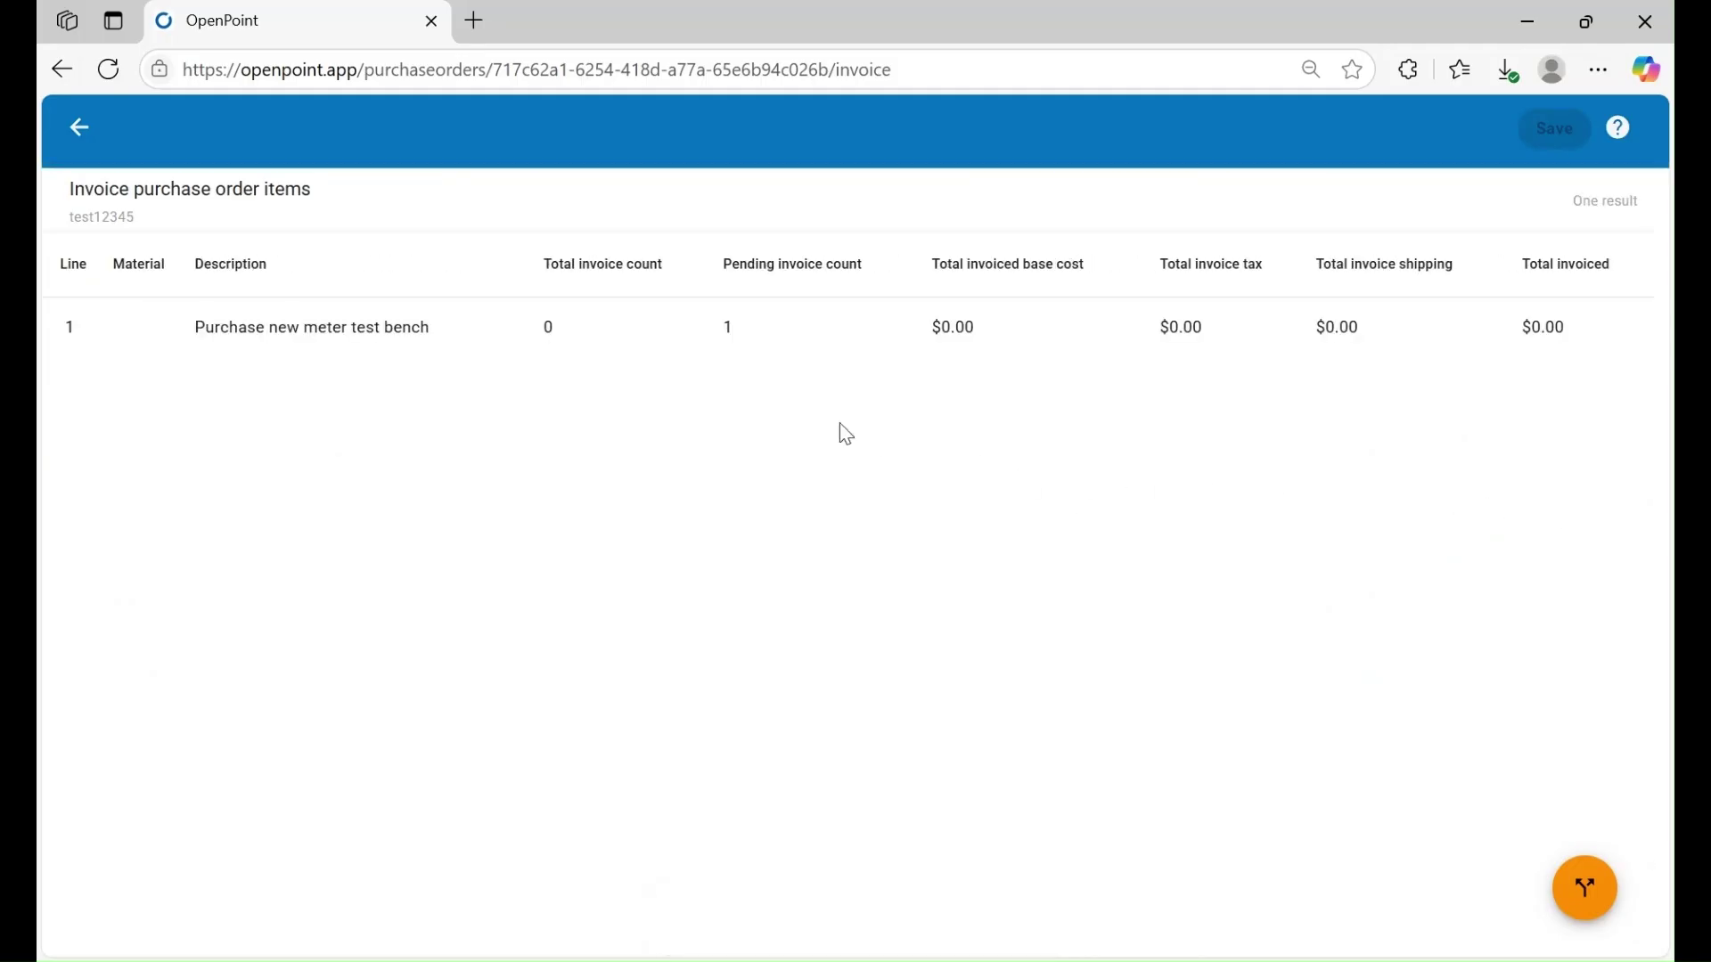
pyautogui.click(340, 330)
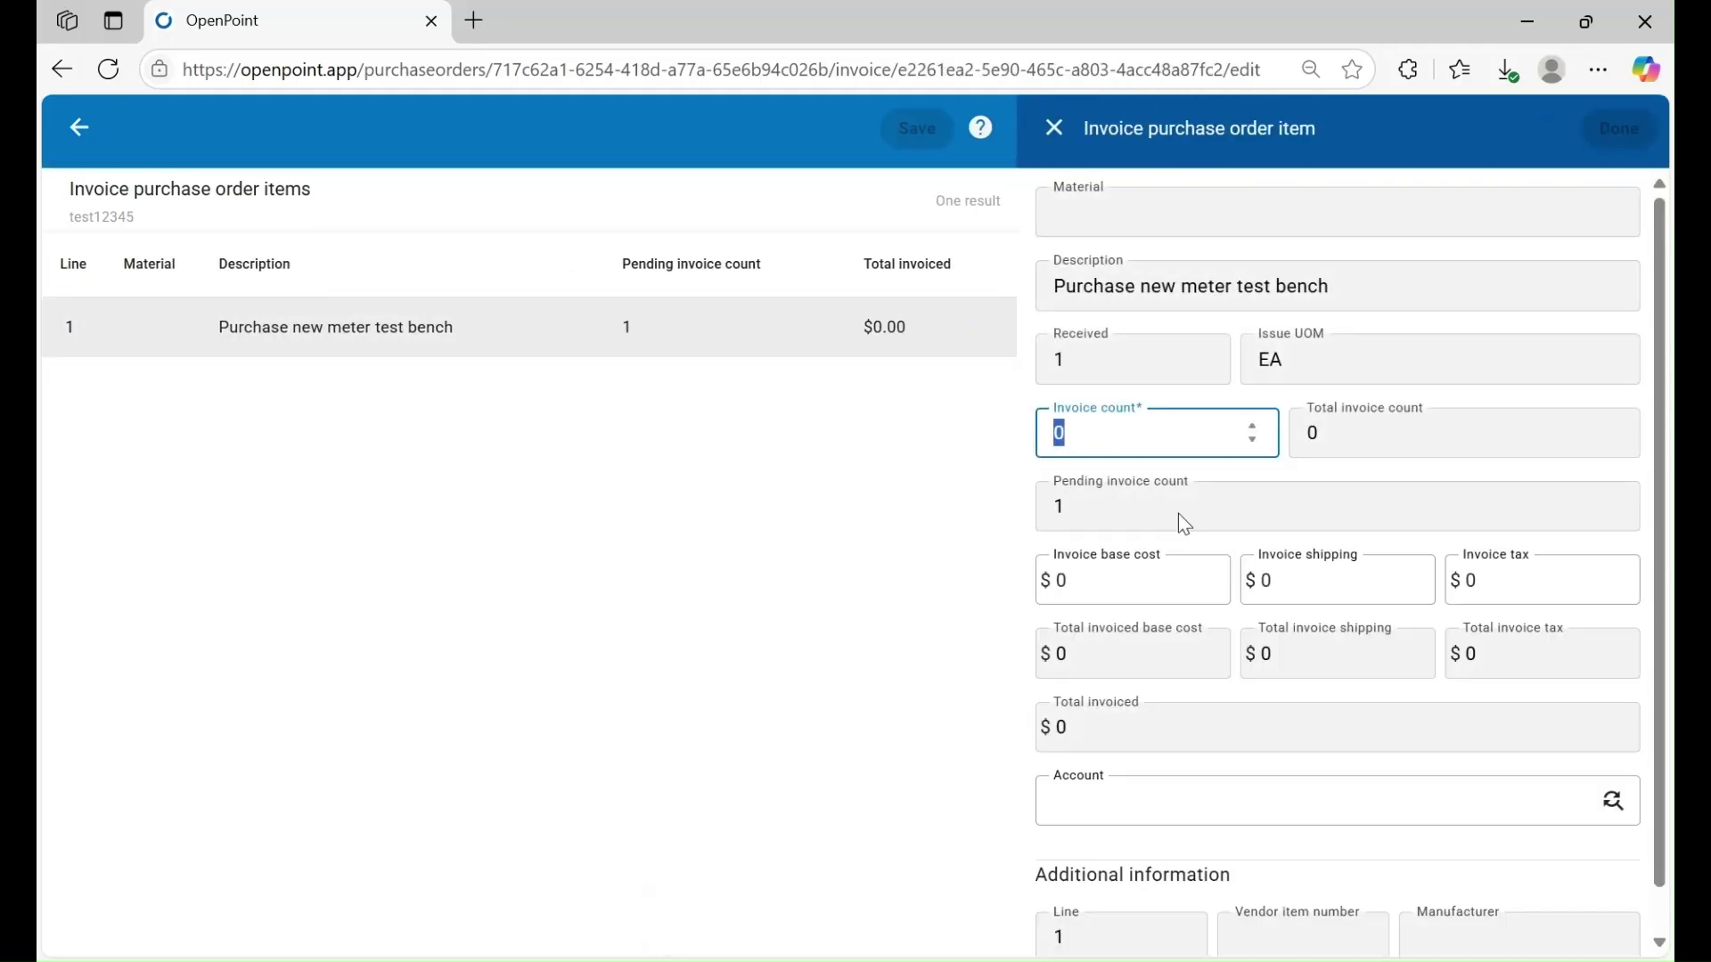
pyautogui.write('1')
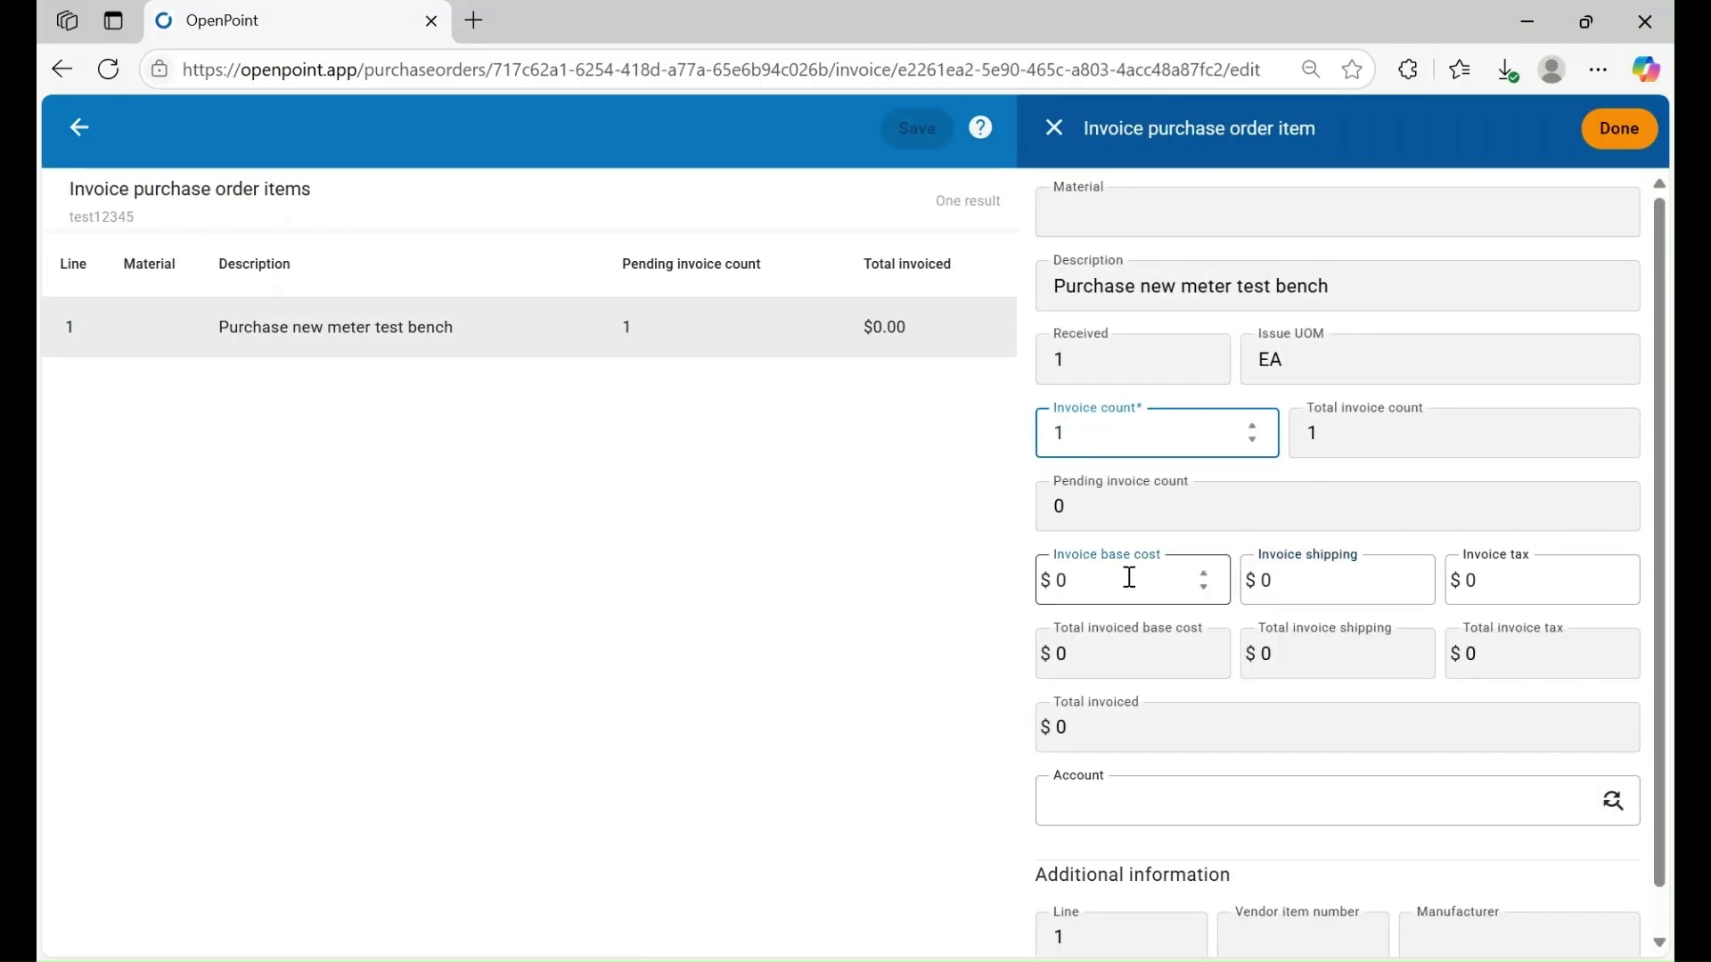
pyautogui.click(1105, 579)
pyautogui.write('3000')
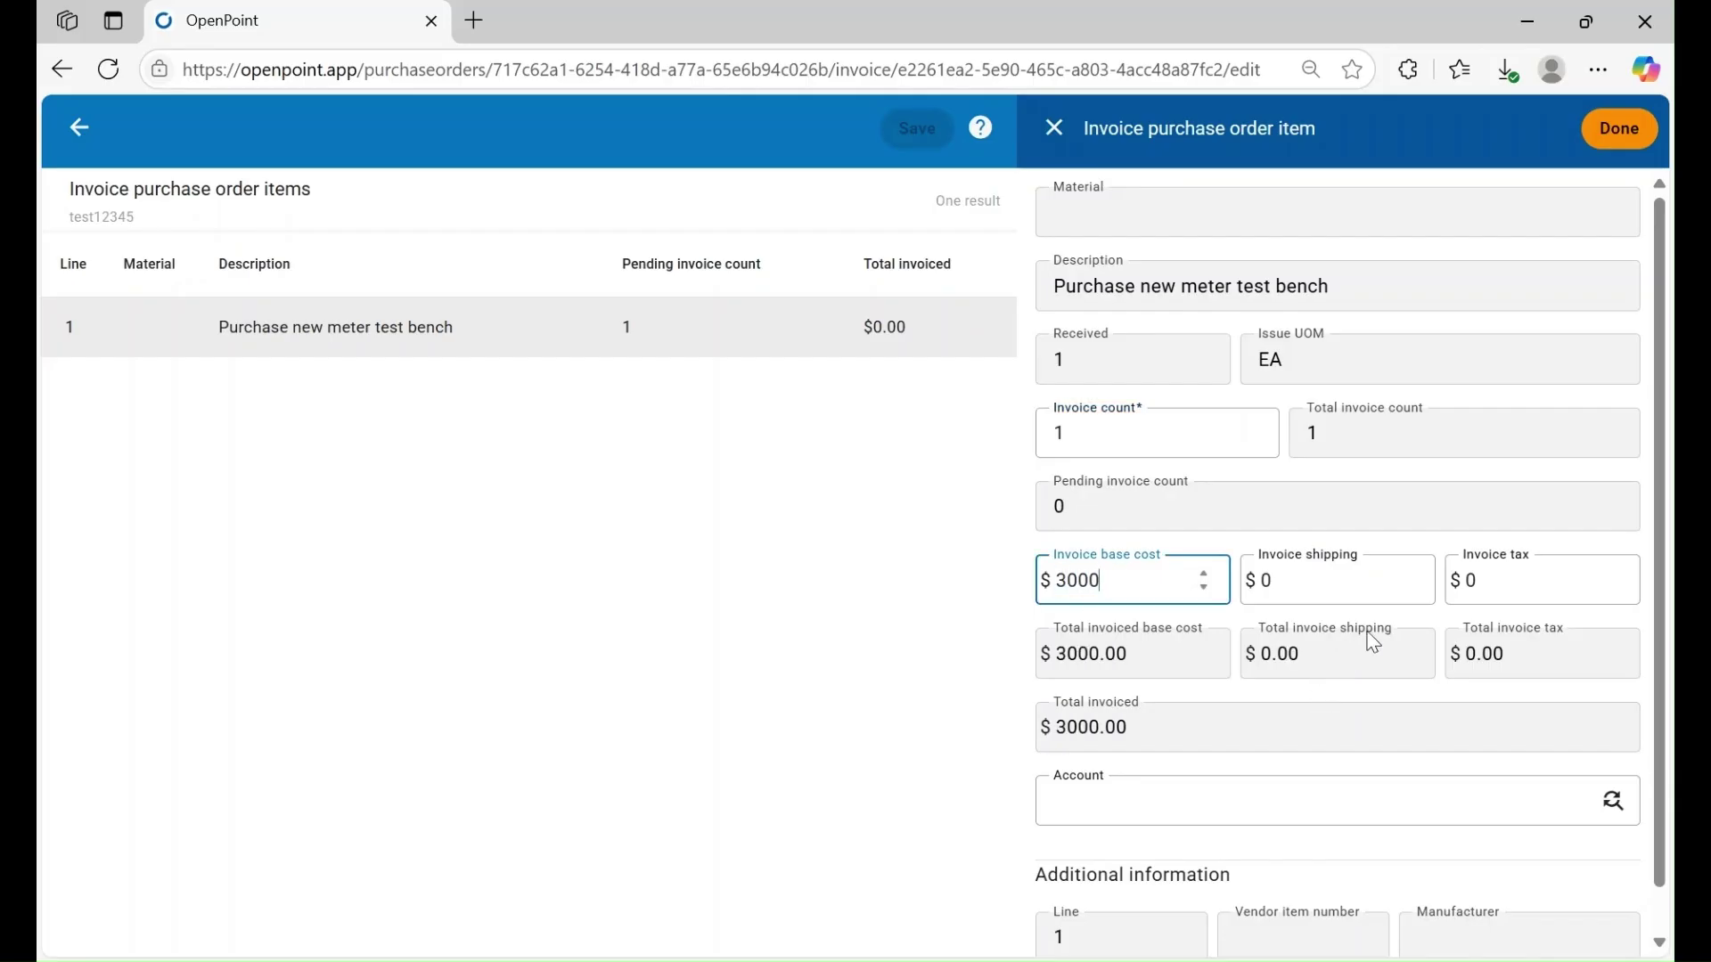
pyautogui.click(1312, 577)
pyautogui.write('200')
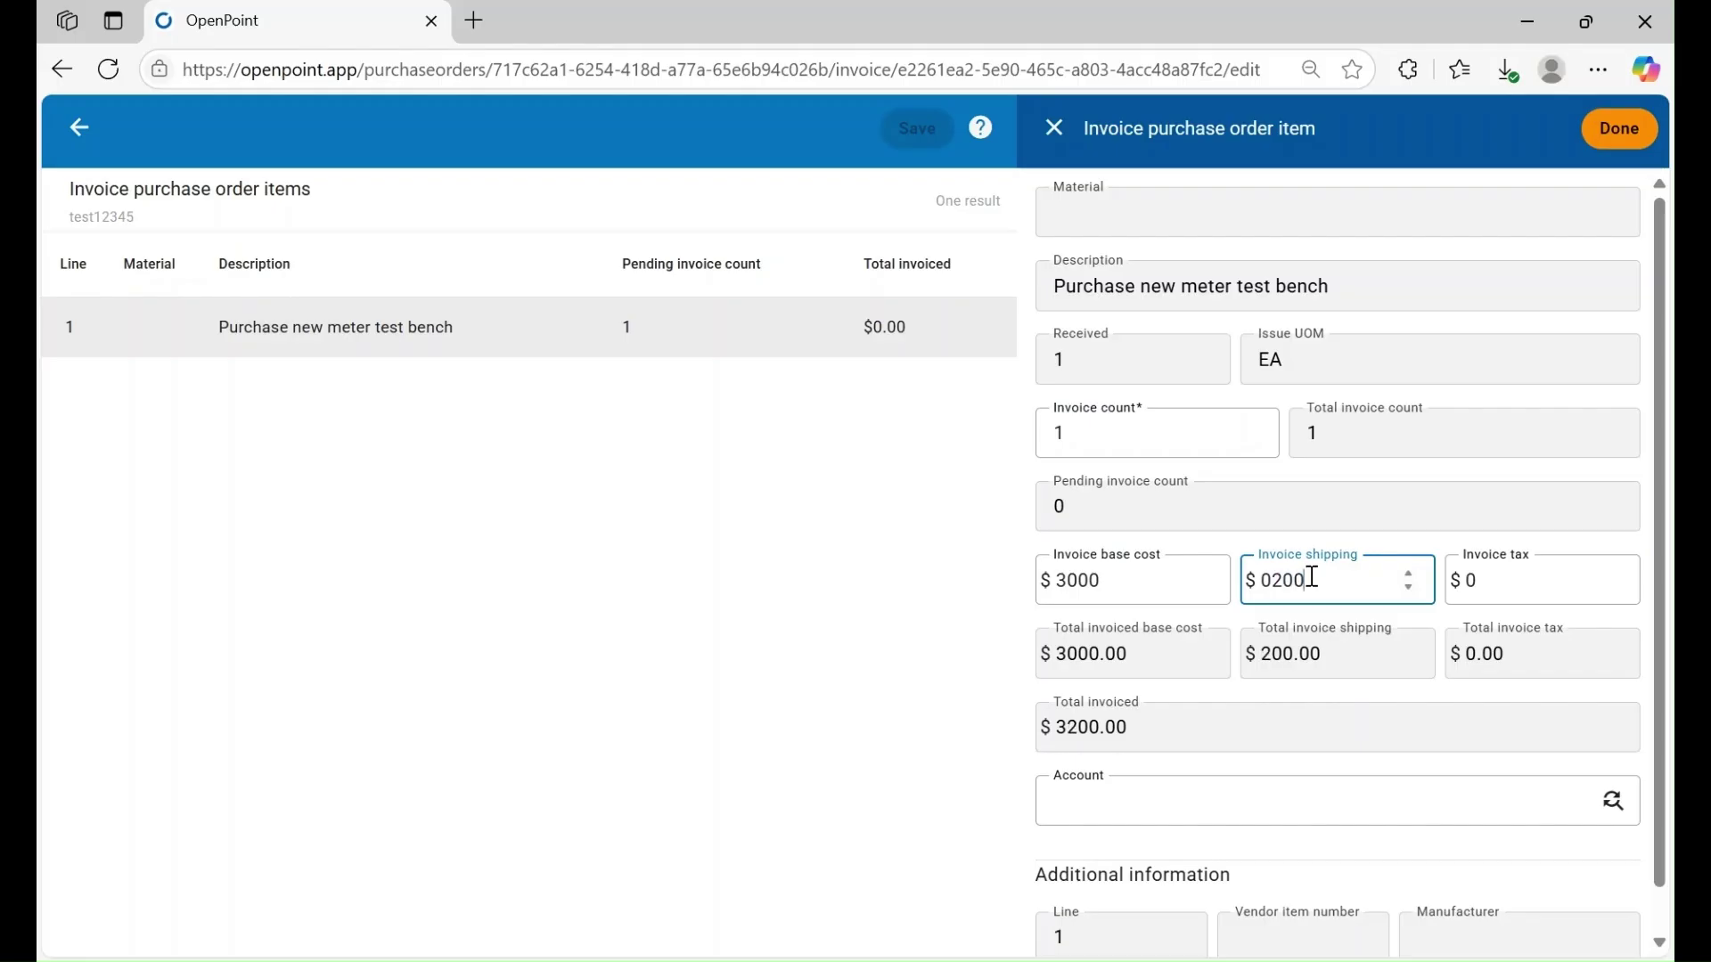
pyautogui.click(1620, 127)
pyautogui.click(1551, 134)
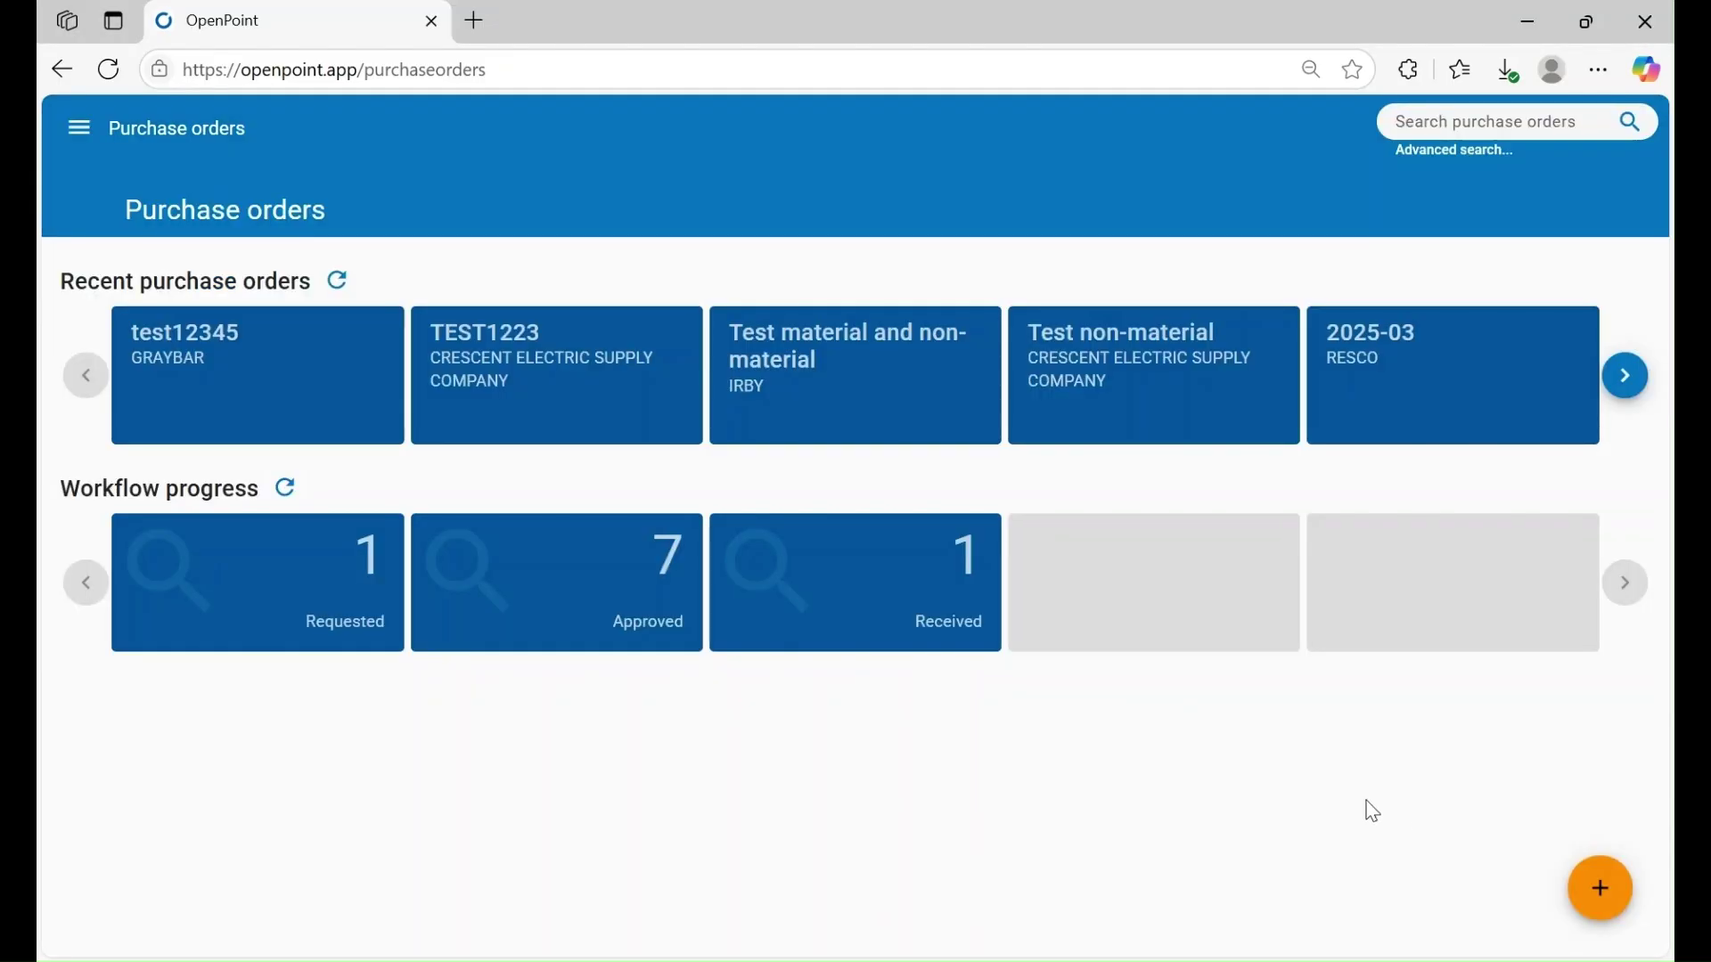
# Create a new purchase order with its purchase order number and vendor code 1180 for IRBY
pyautogui.click(1604, 890)
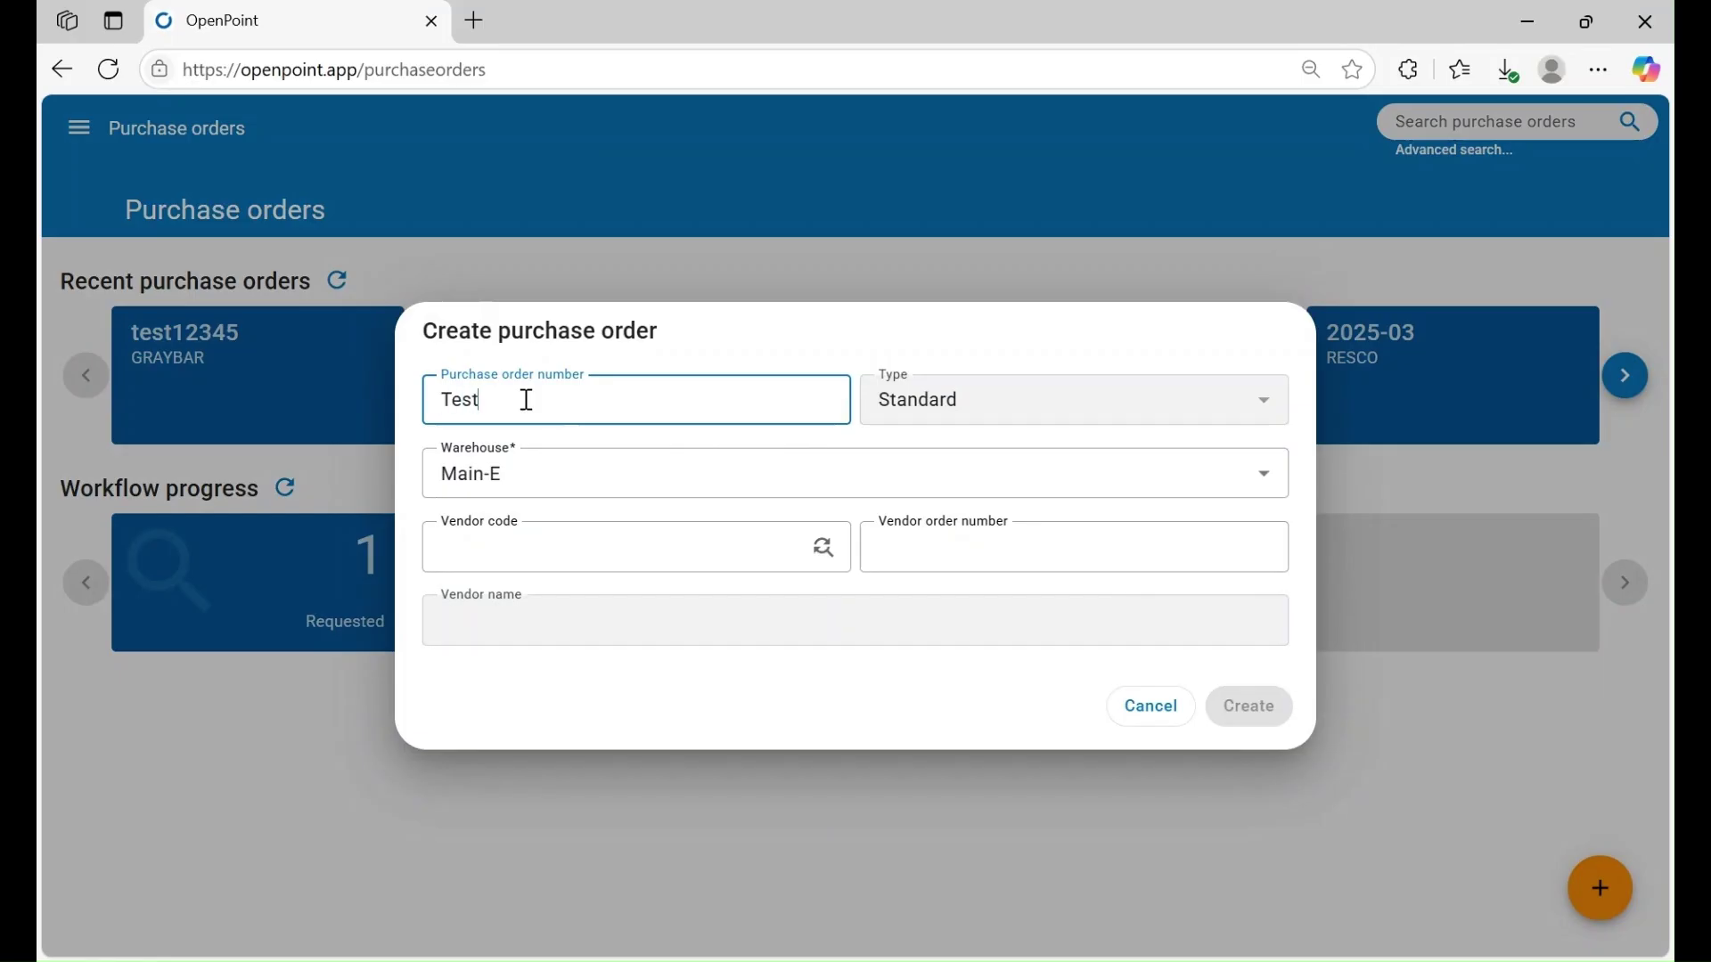
pyautogui.write('Test3456')
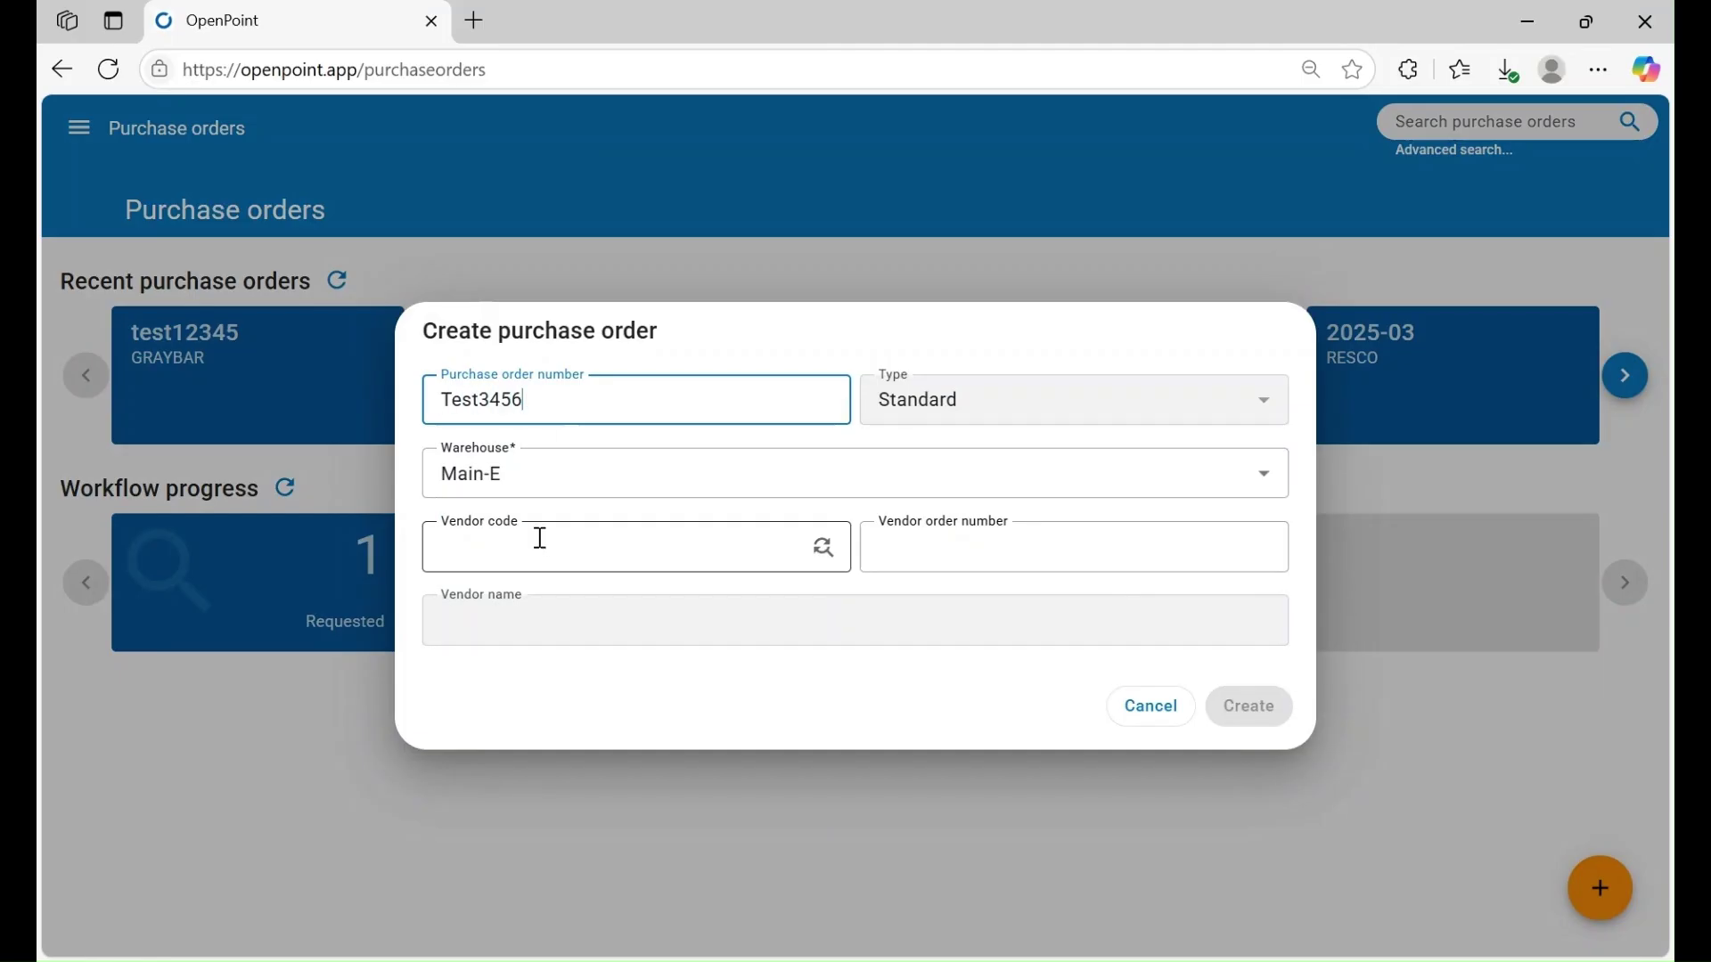
pyautogui.click(552, 555)
pyautogui.click(818, 560)
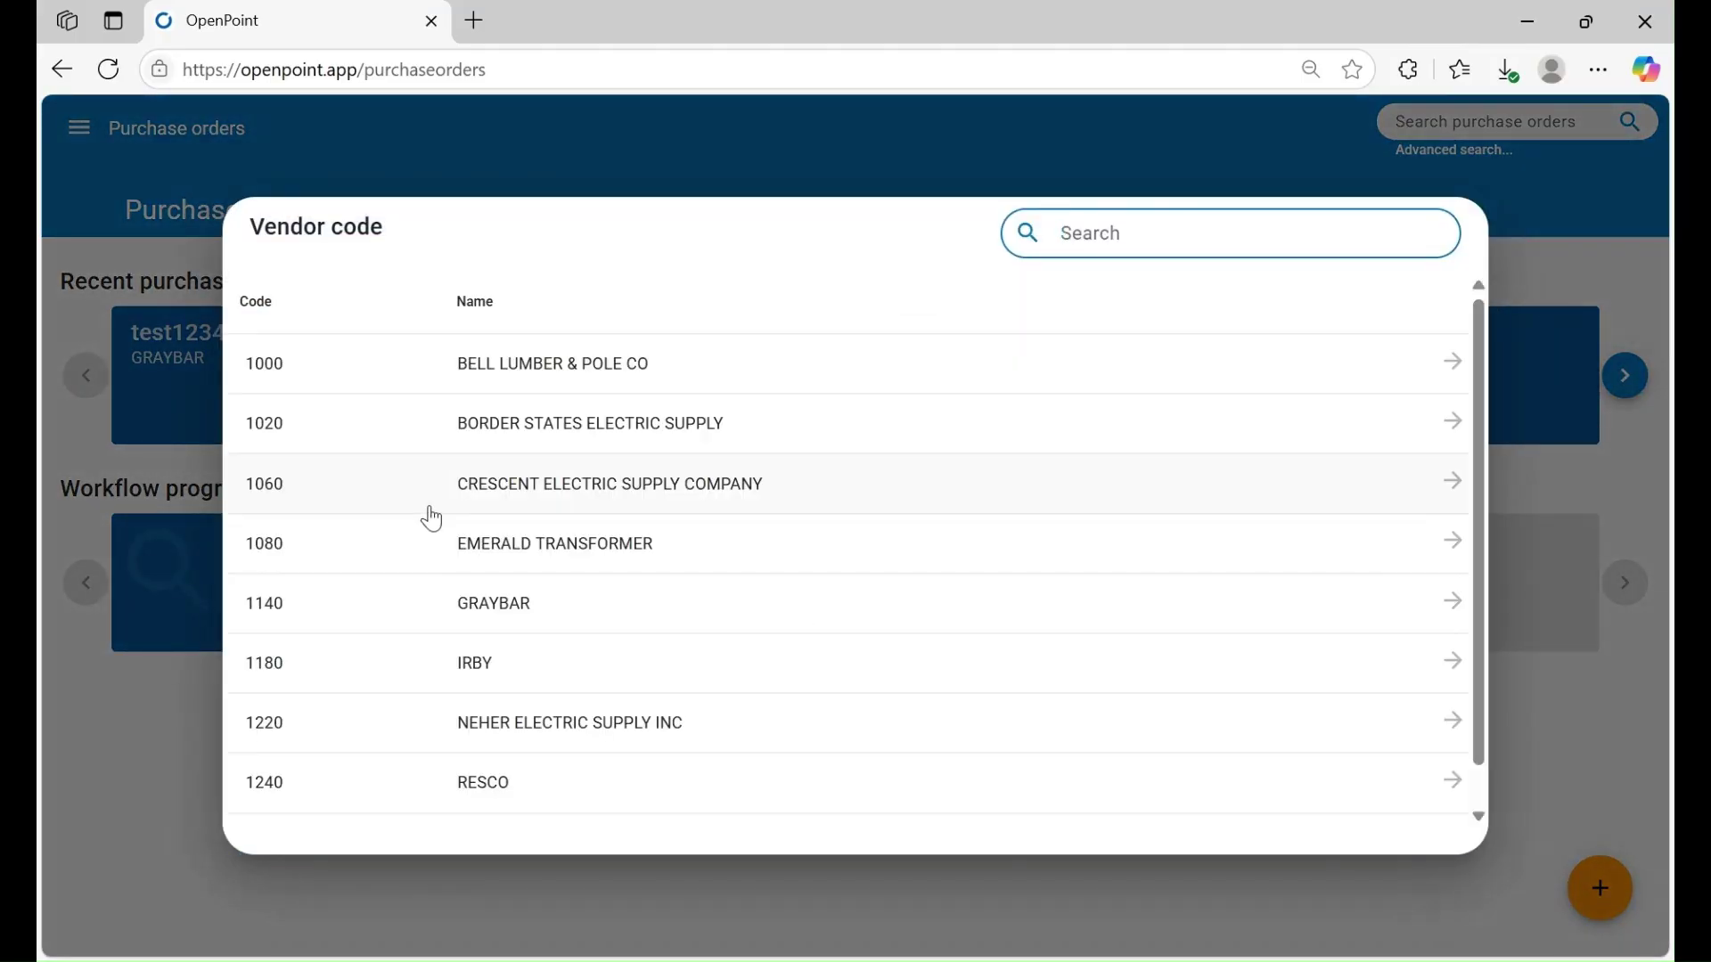
pyautogui.press('Escape')
pyautogui.write('1180')
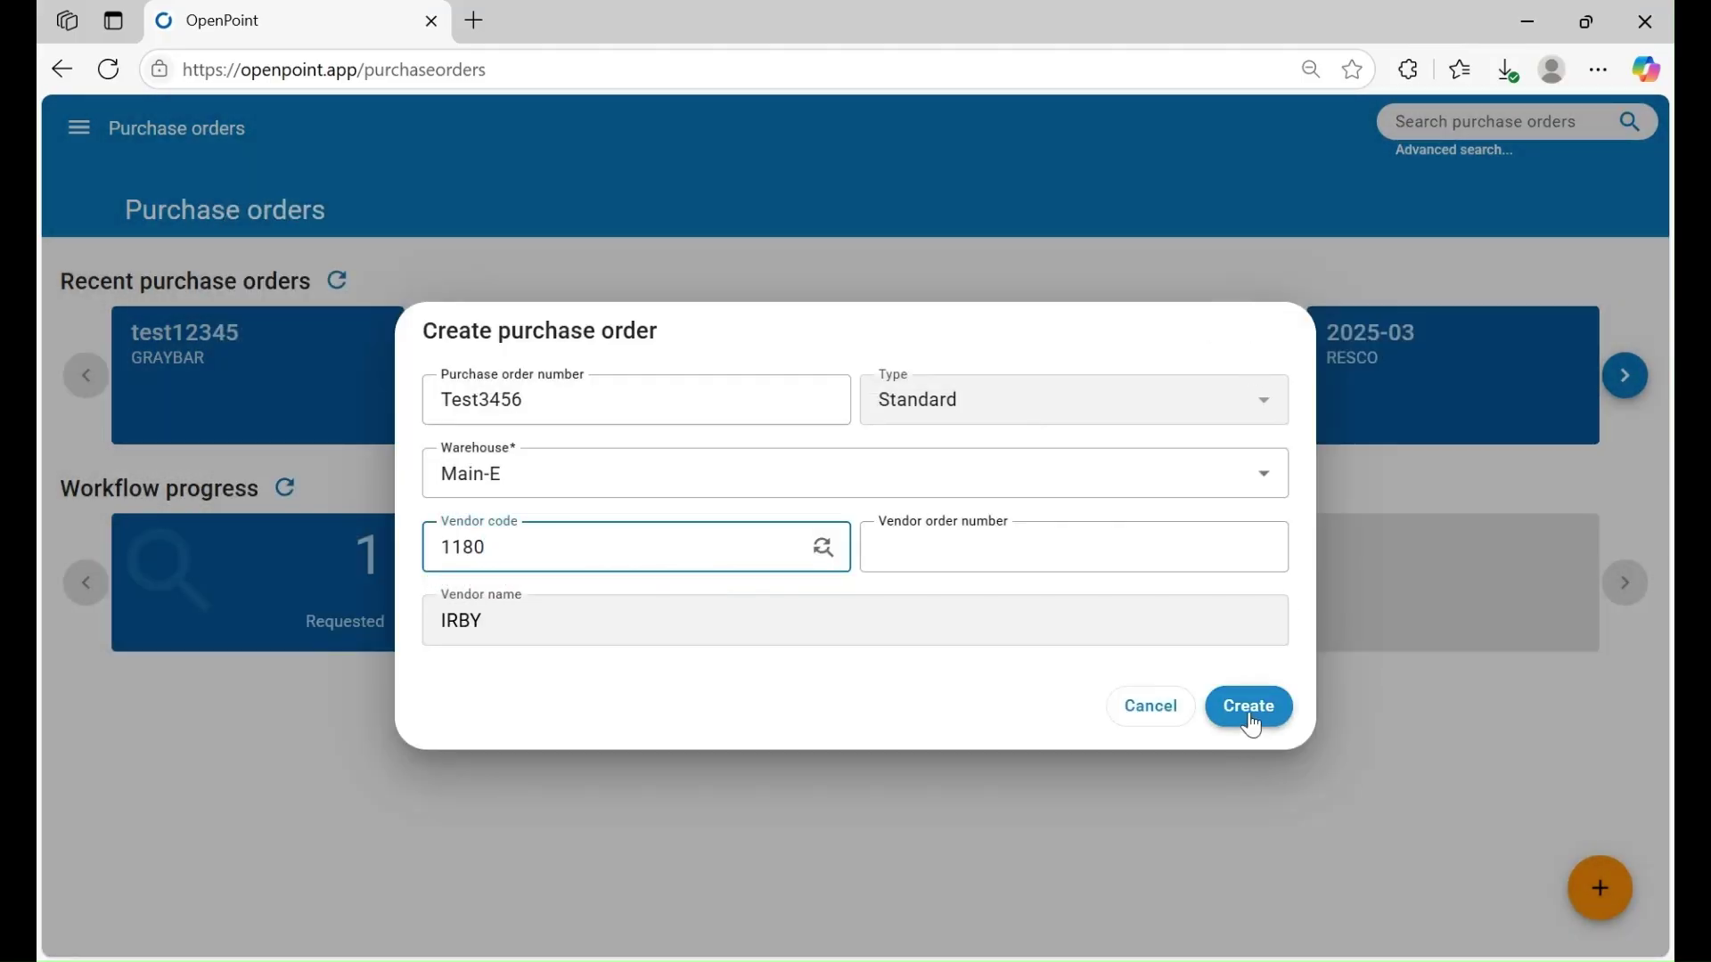
pyautogui.click(1251, 708)
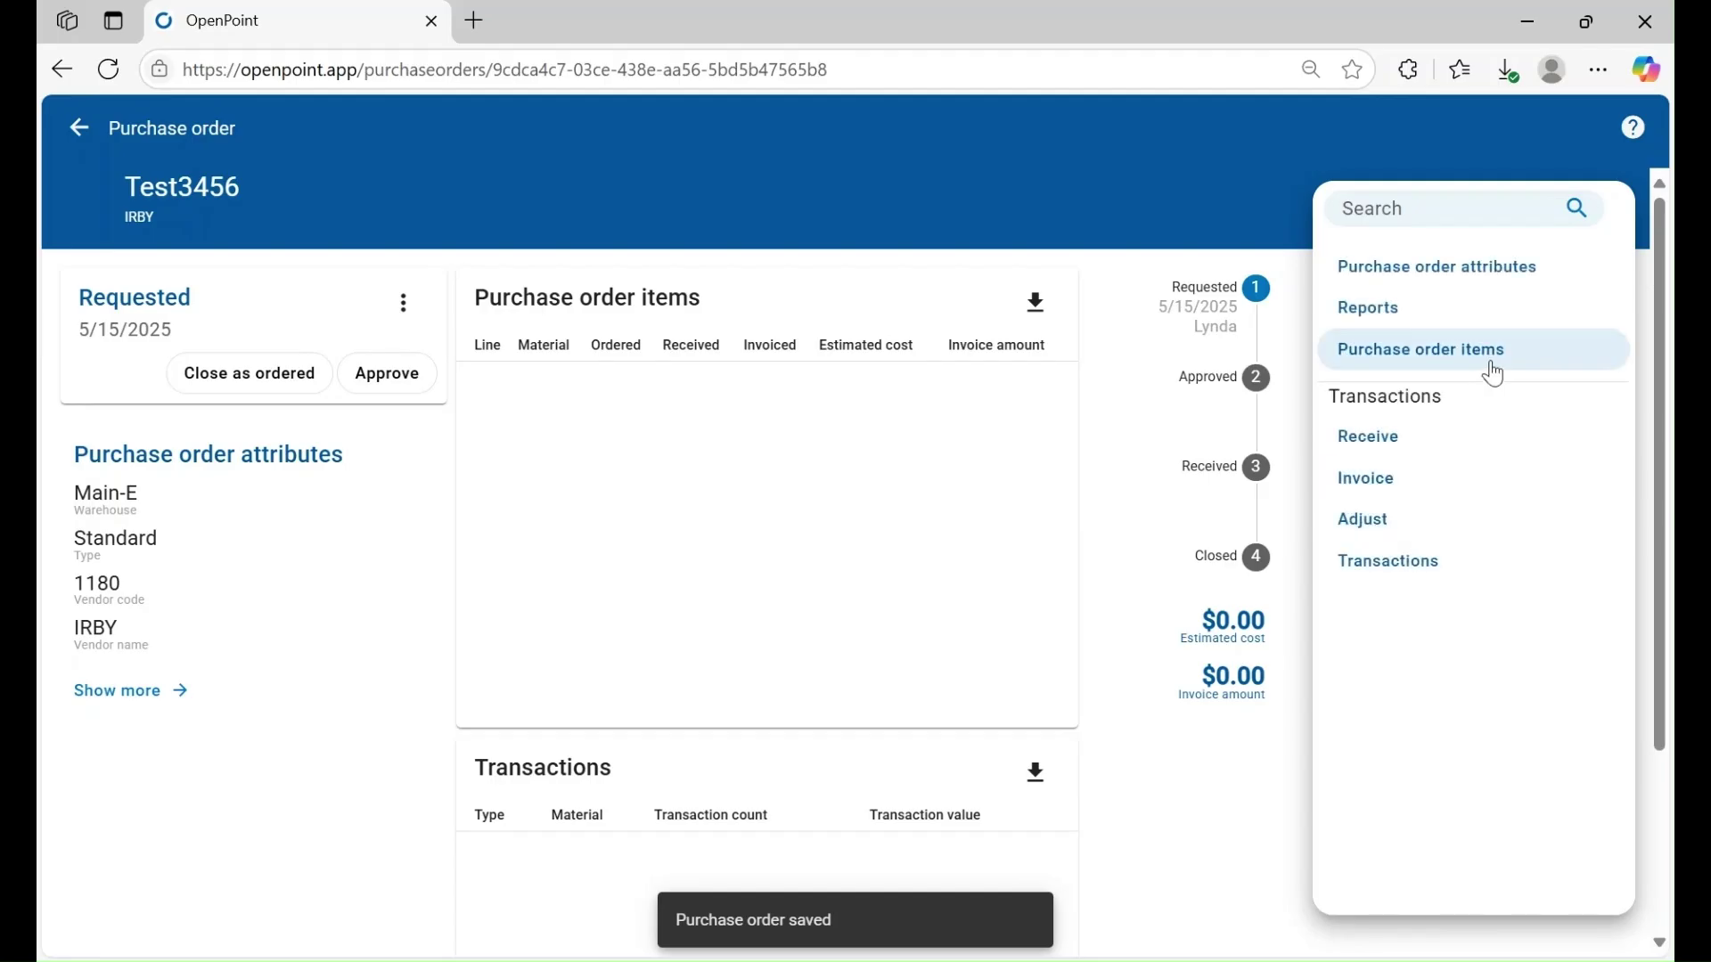
pyautogui.click(1489, 367)
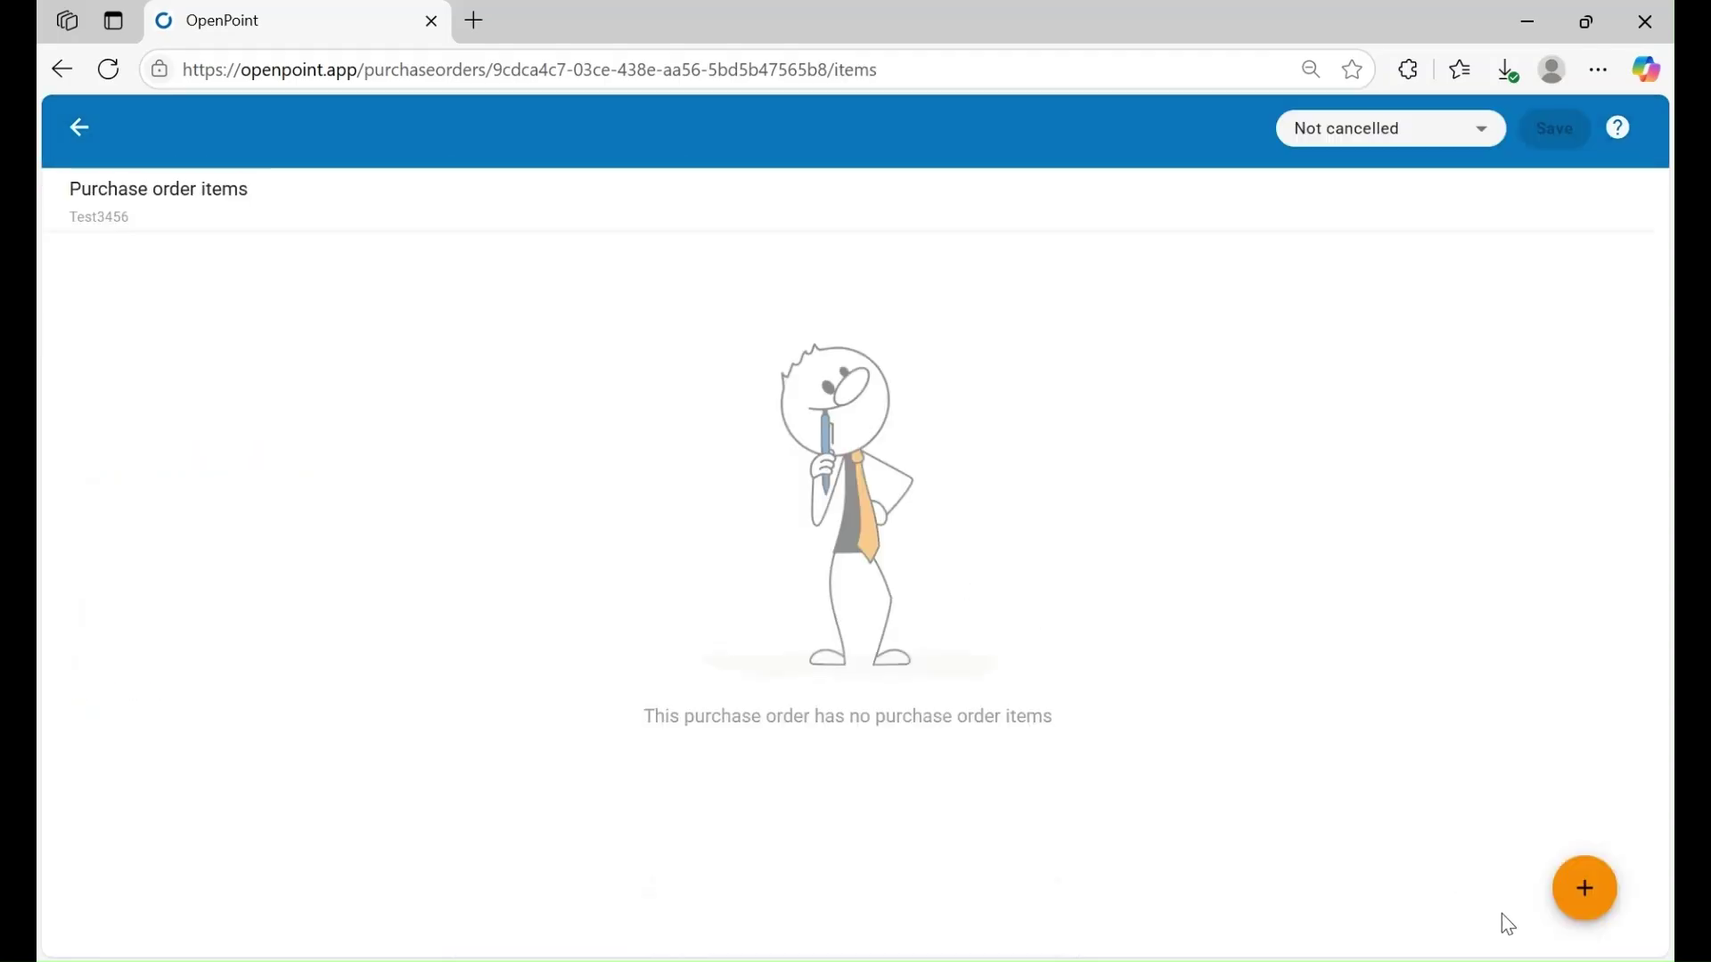
pyautogui.click(1582, 896)
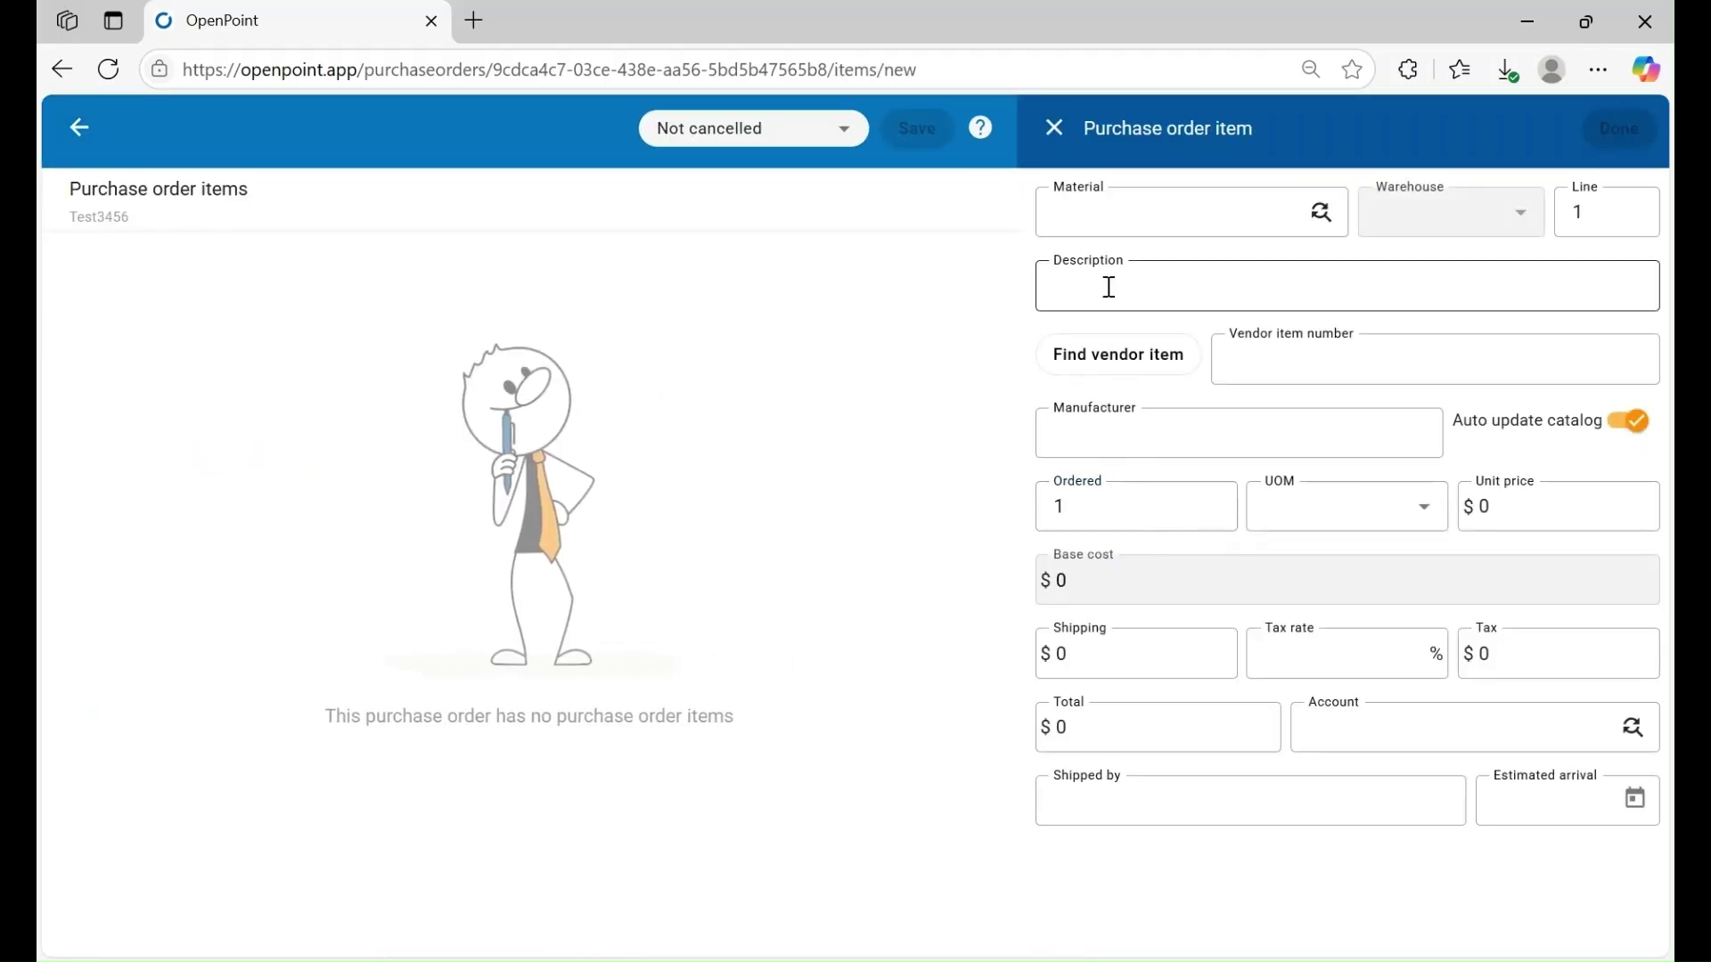
pyautogui.click(1318, 214)
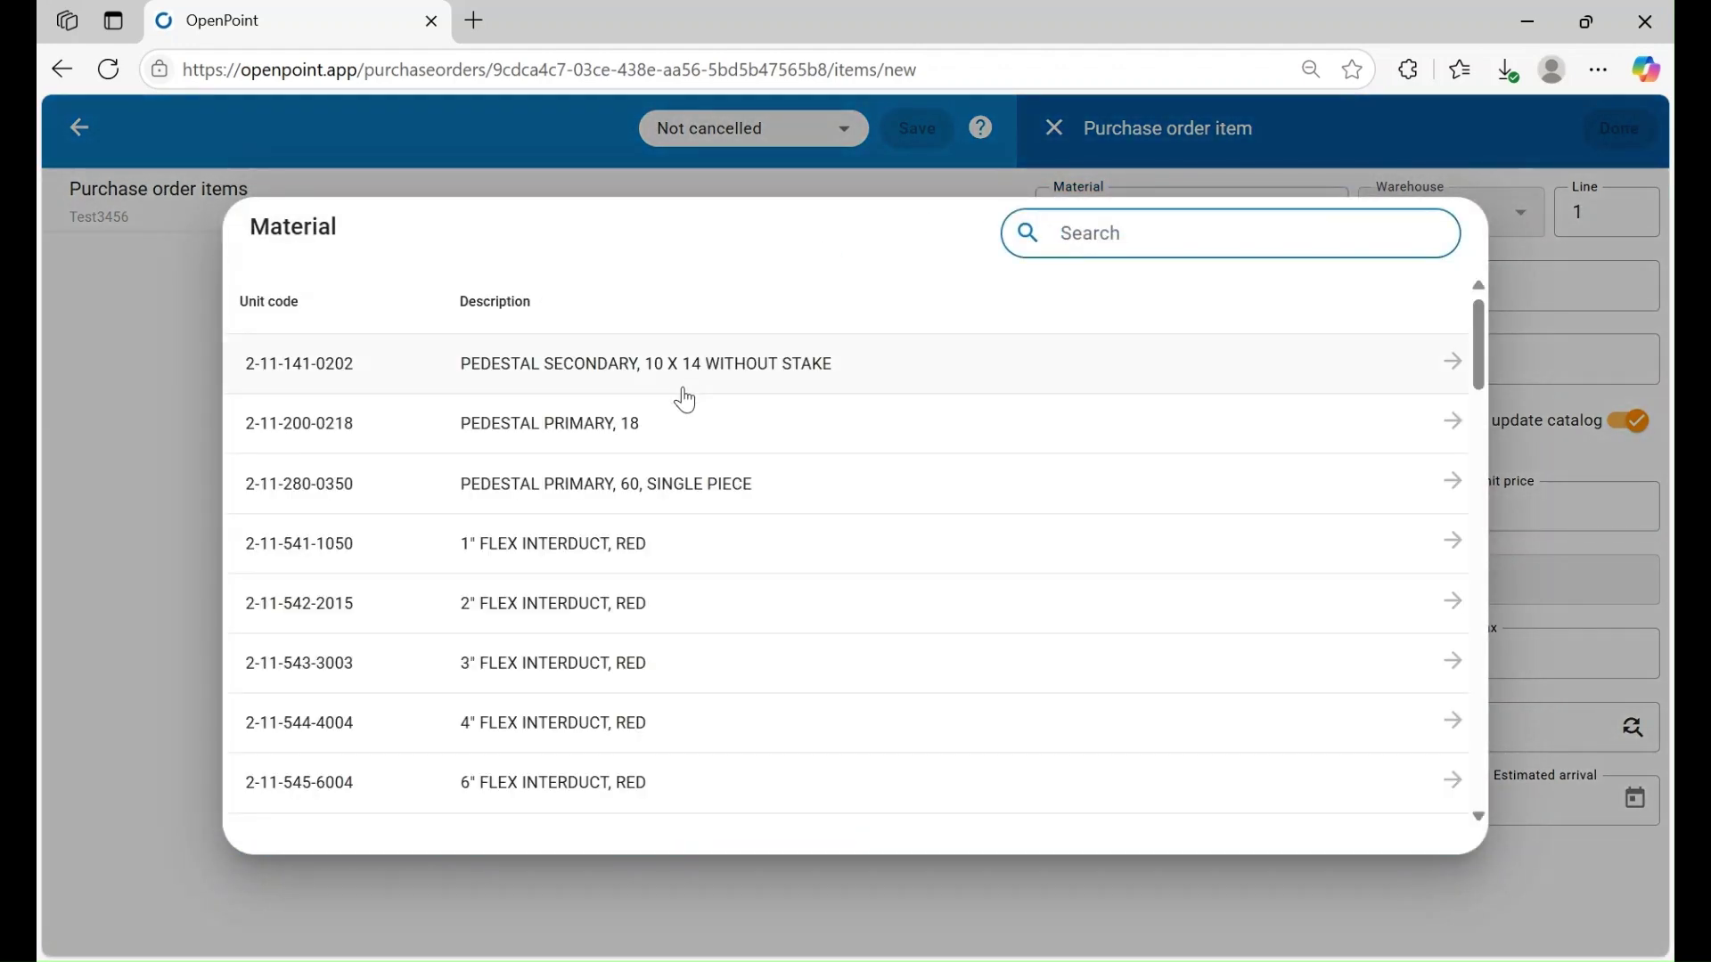
pyautogui.click(510, 369)
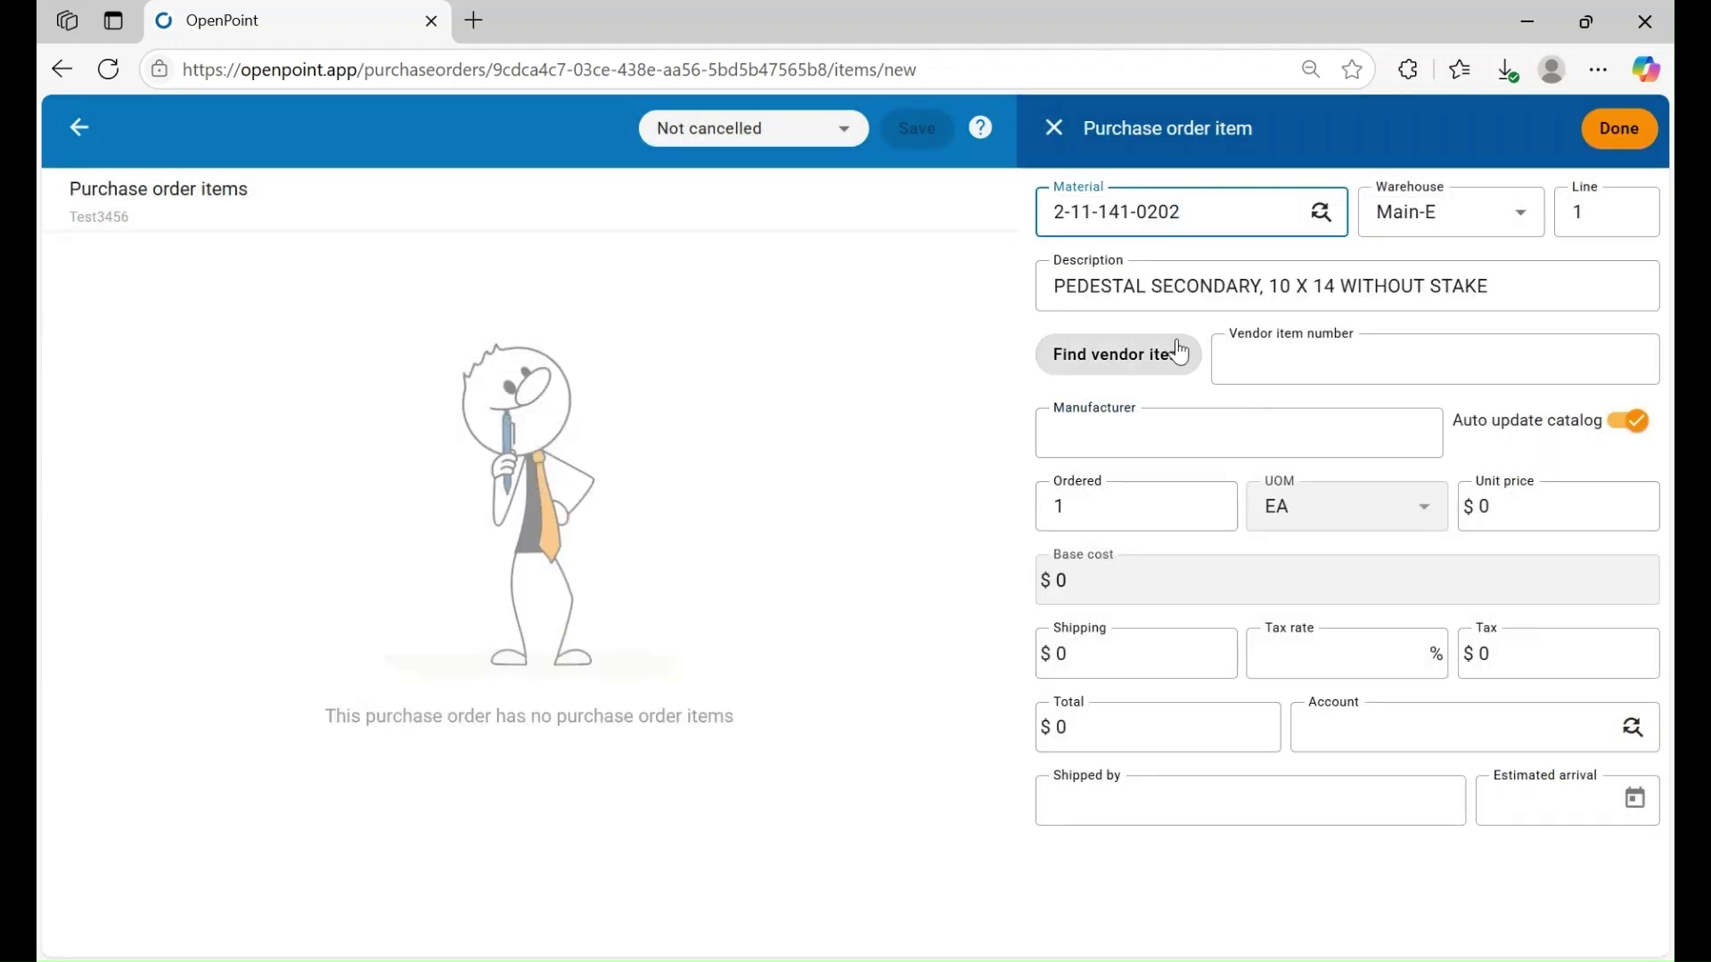
pyautogui.click(1096, 500)
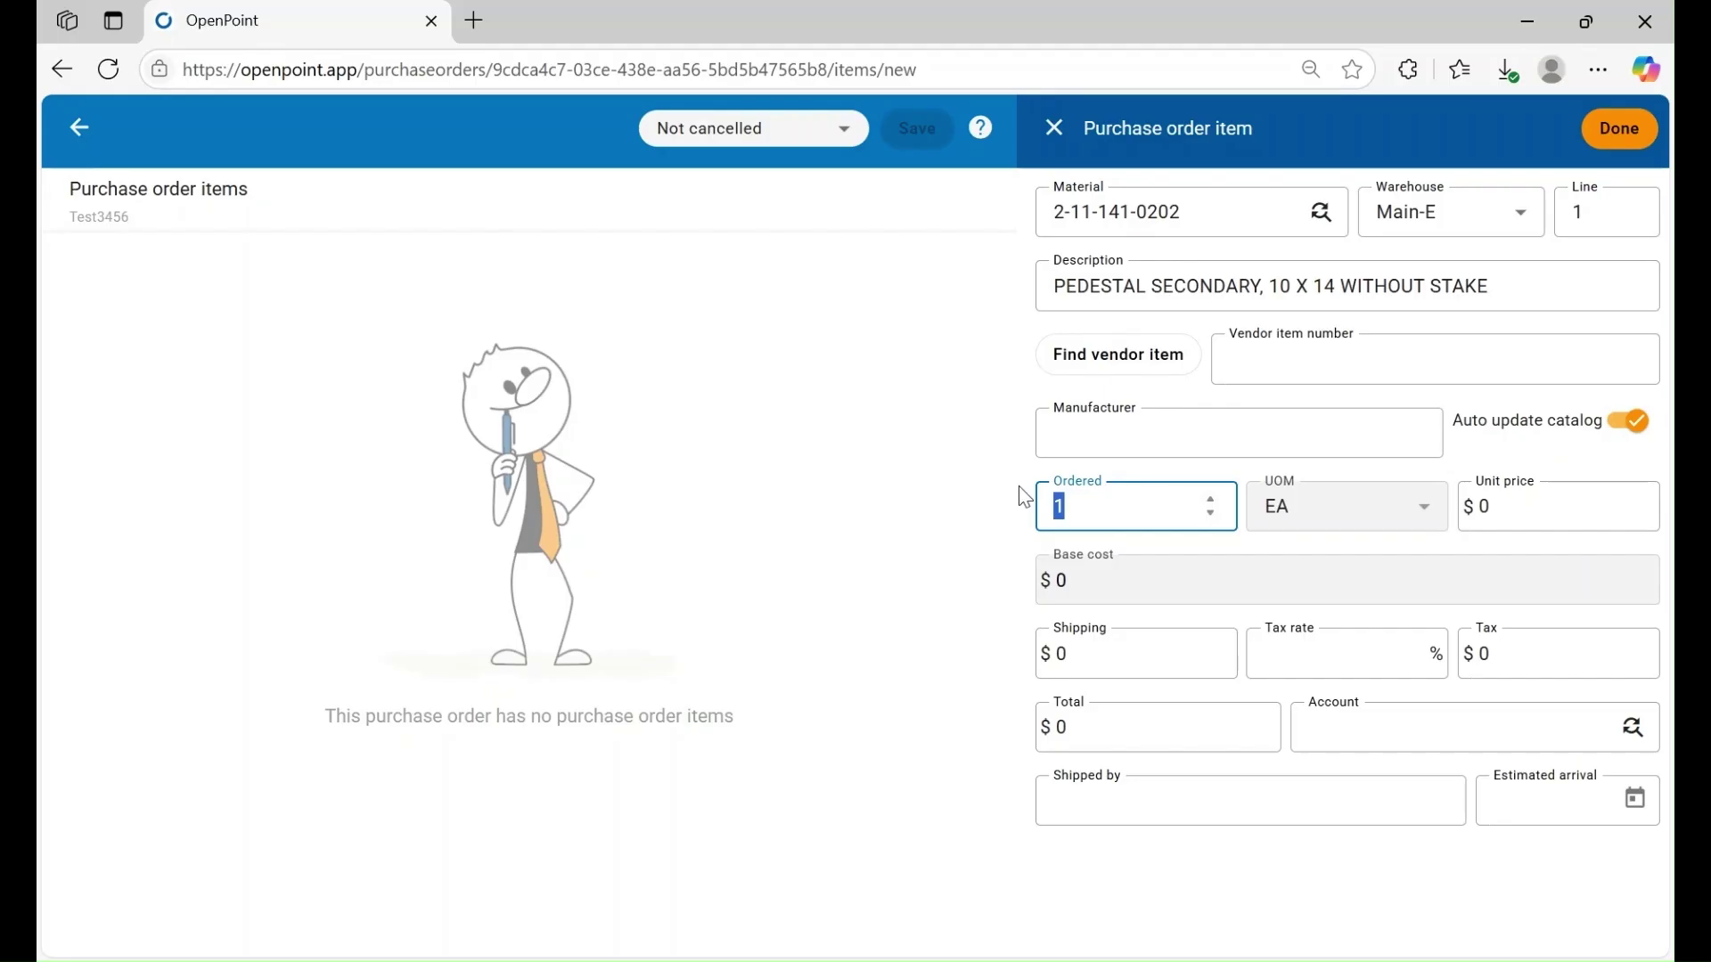
pyautogui.write('2')
pyautogui.click(1551, 510)
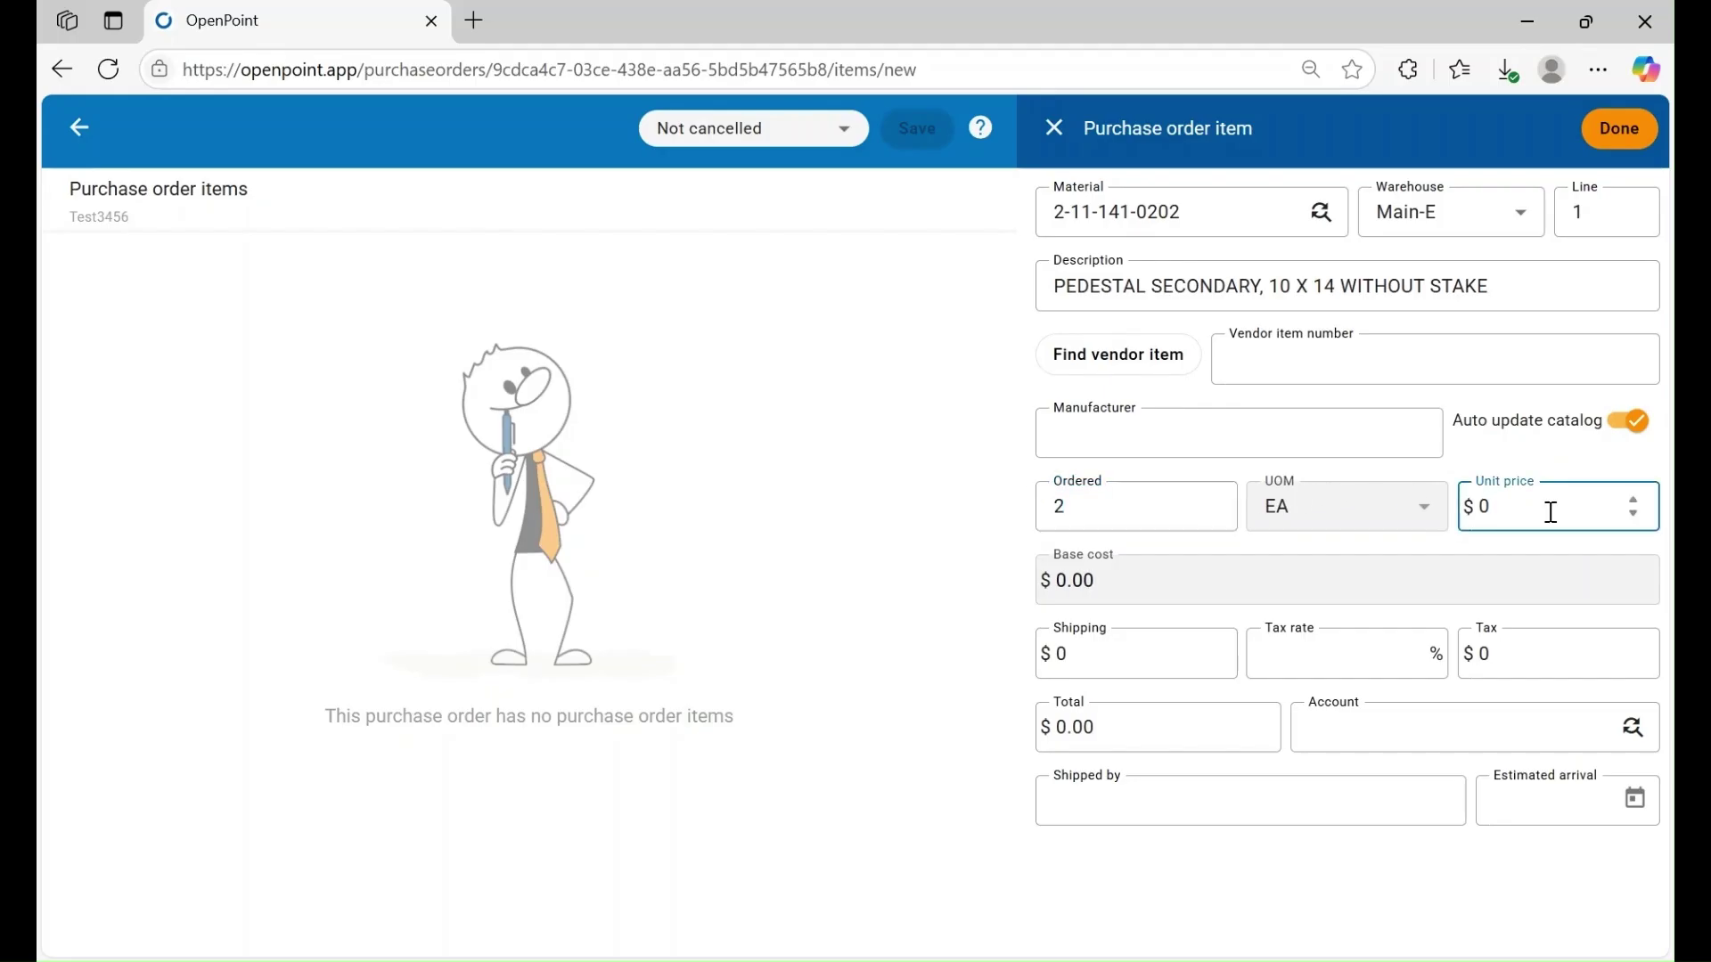
pyautogui.write('100')
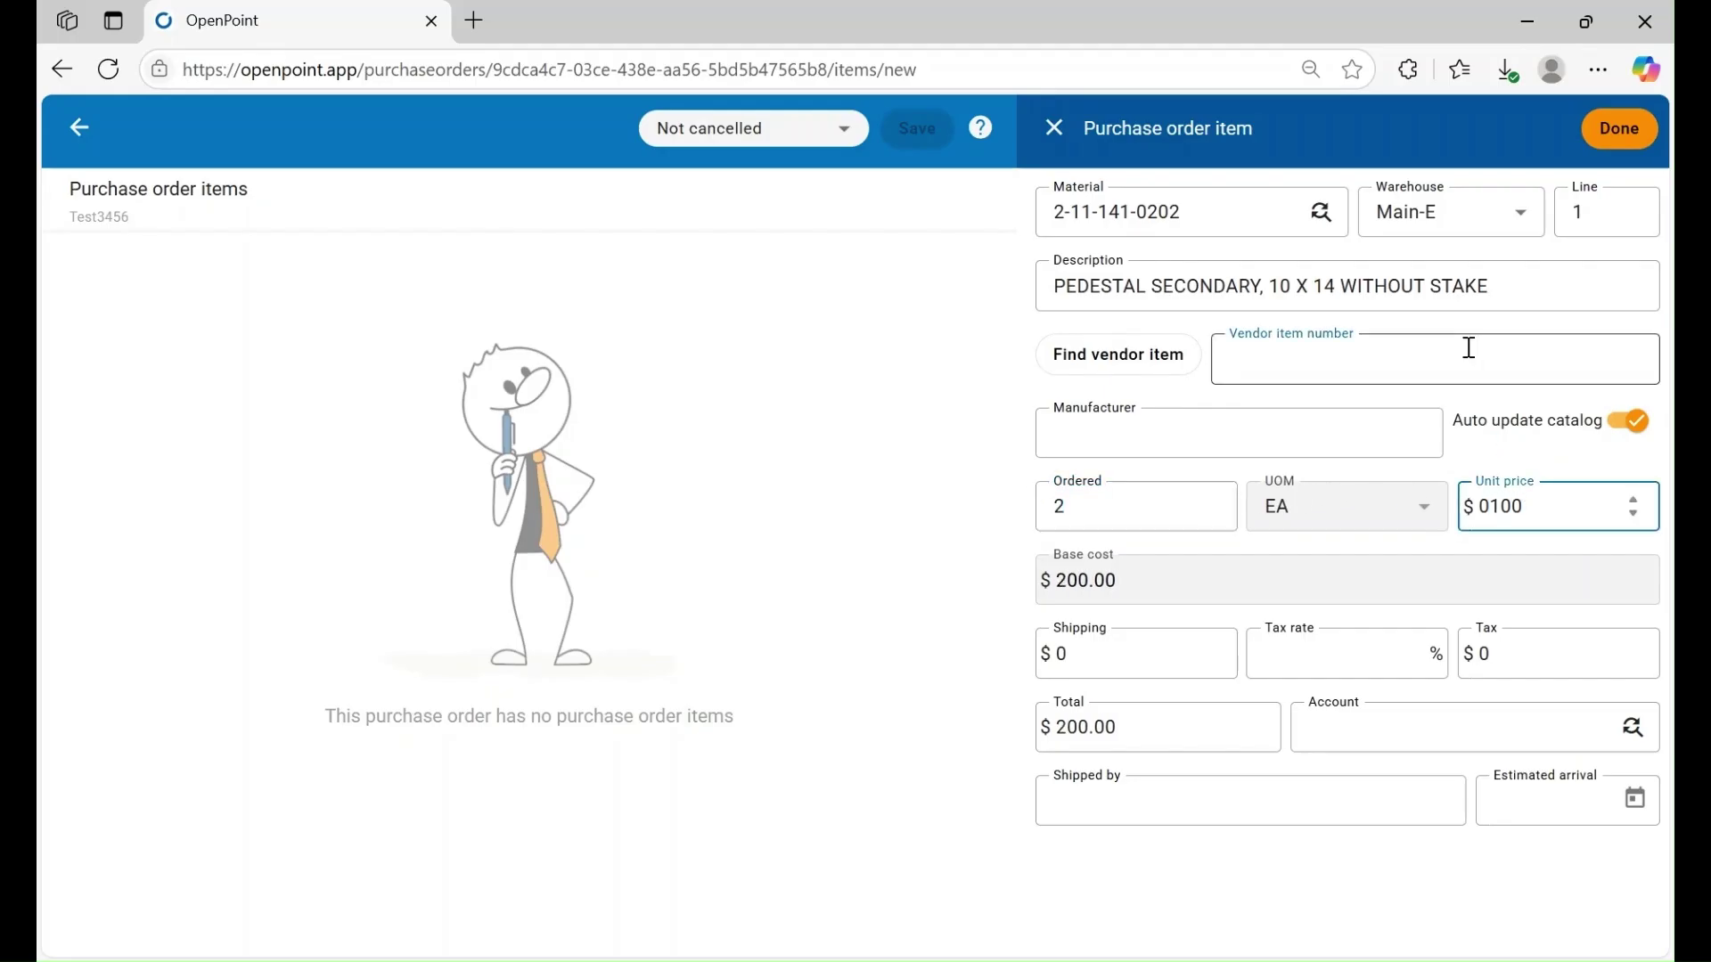
pyautogui.click(1623, 128)
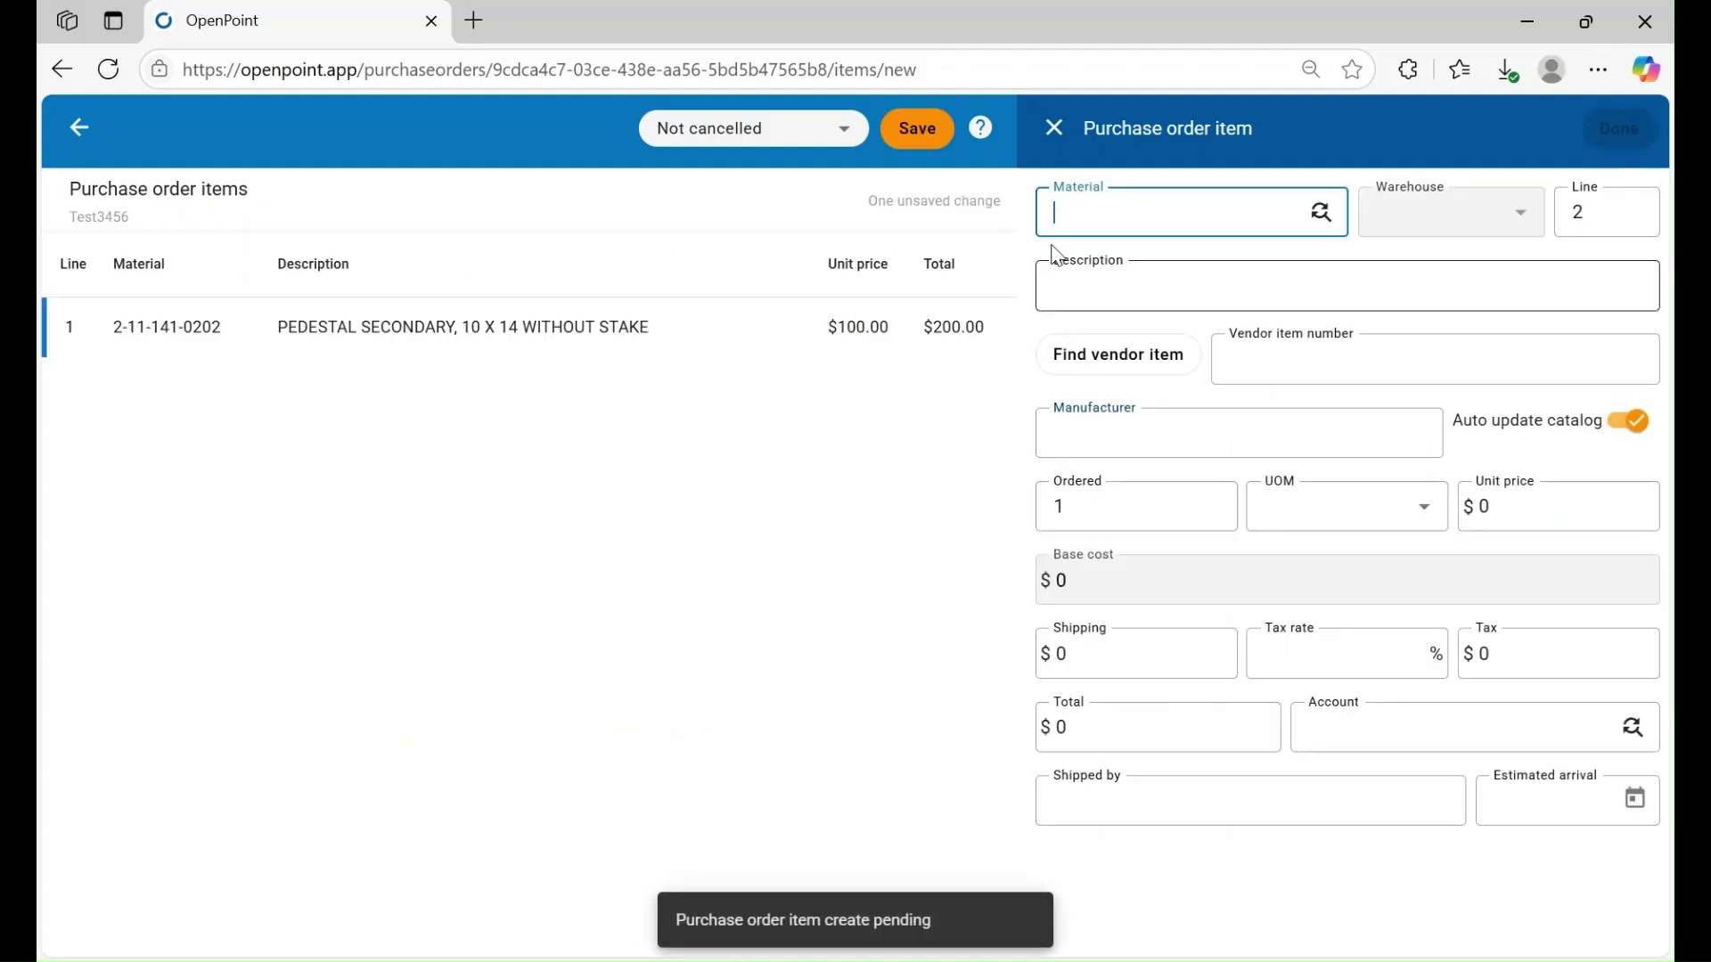
# Describe the second, non-material item as "Purchase new meter test bench" and set its UOM to EA
pyautogui.click(1069, 286)
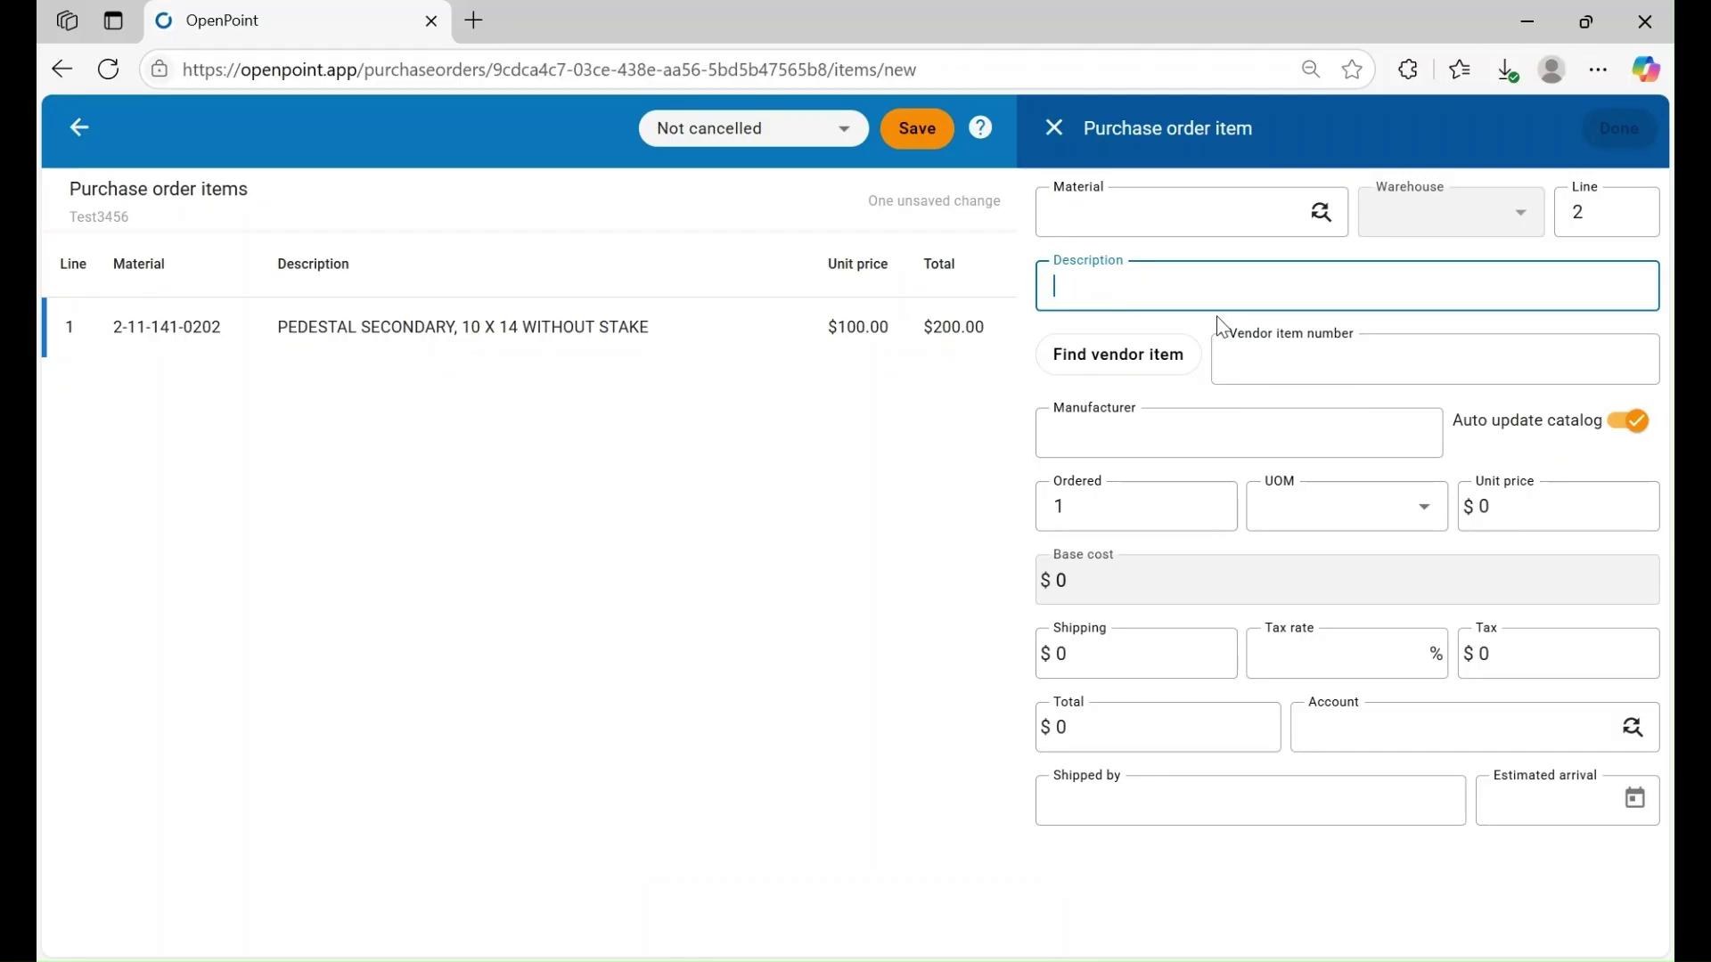
pyautogui.write('Purchase new meter')
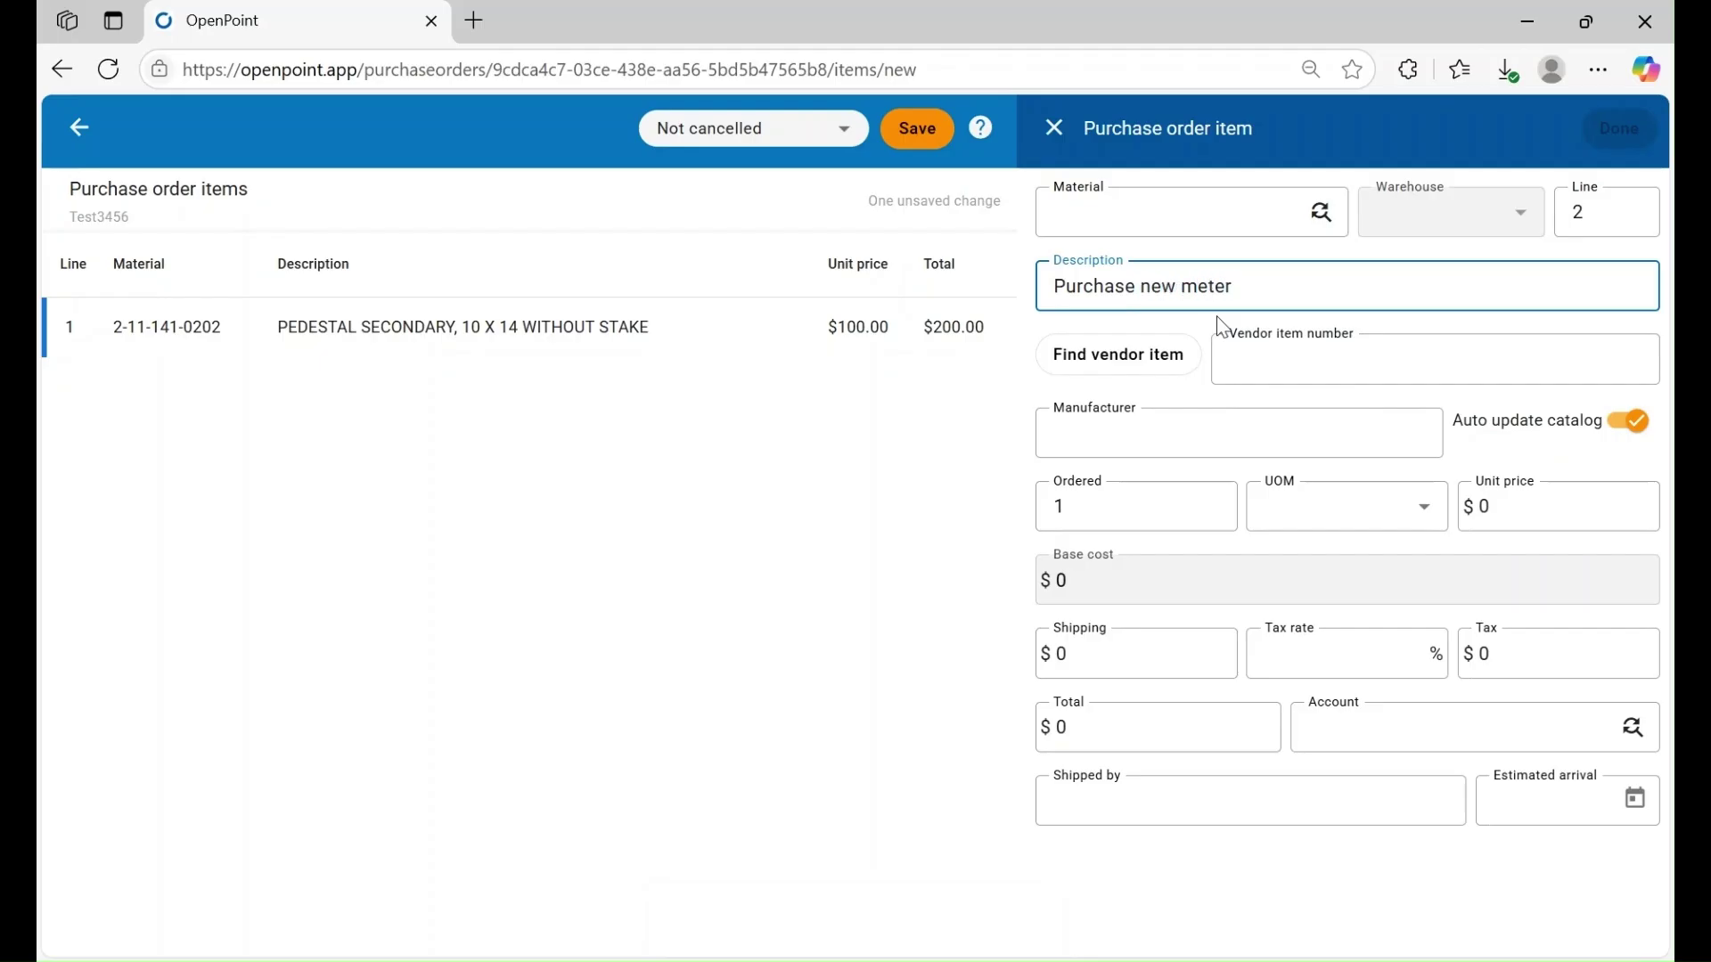
pyautogui.write(' tes')
pyautogui.press('BackSpace')
pyautogui.press('BackSpace')
pyautogui.write('nch')
pyautogui.click(1300, 508)
pyautogui.click(1315, 569)
# Set the meter test bench item's unit price to $3000 and save the purchase order items
pyautogui.click(1485, 509)
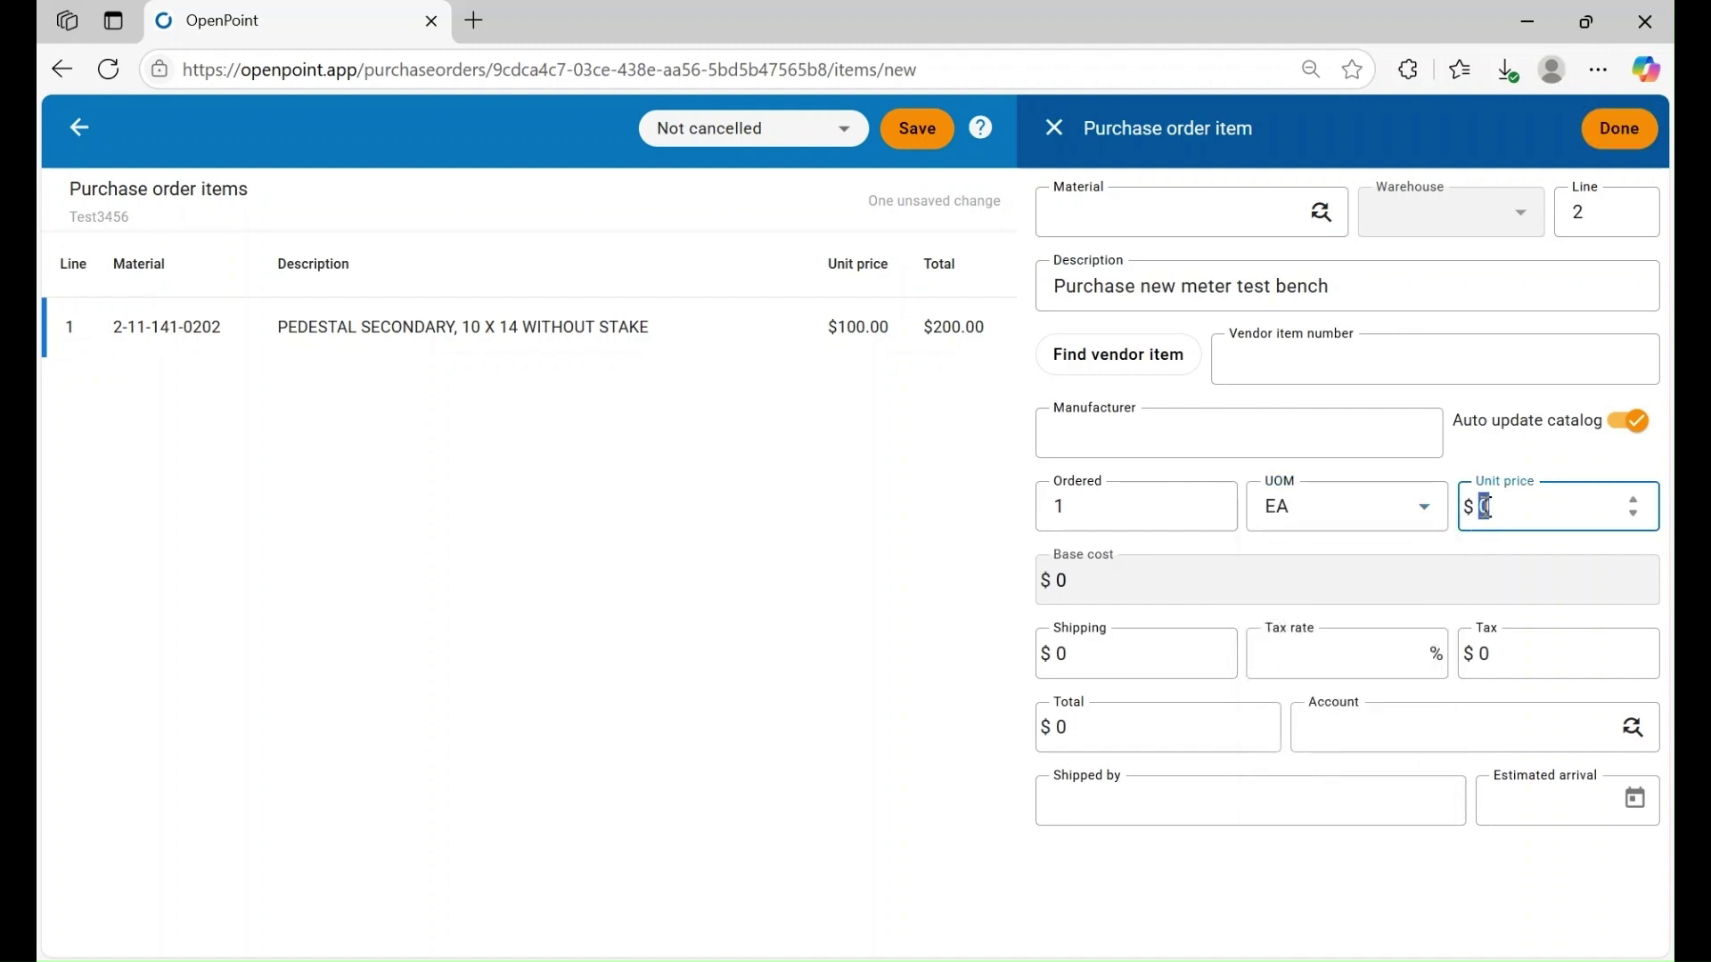
pyautogui.write('3000')
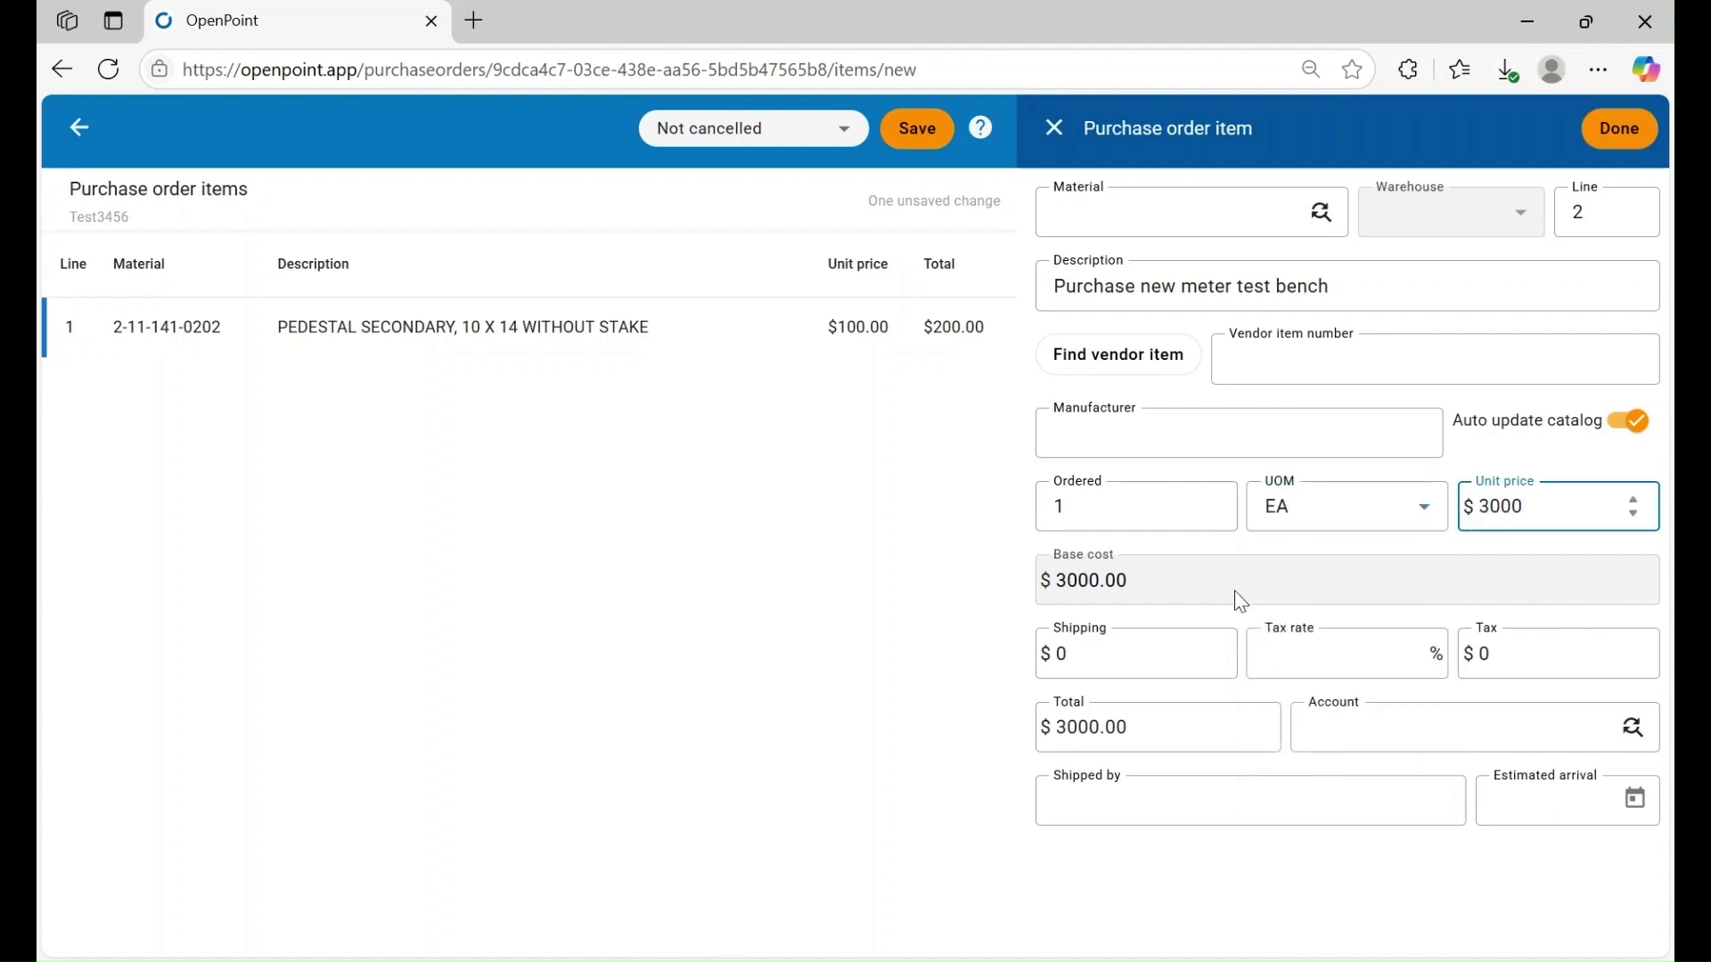
pyautogui.click(1617, 128)
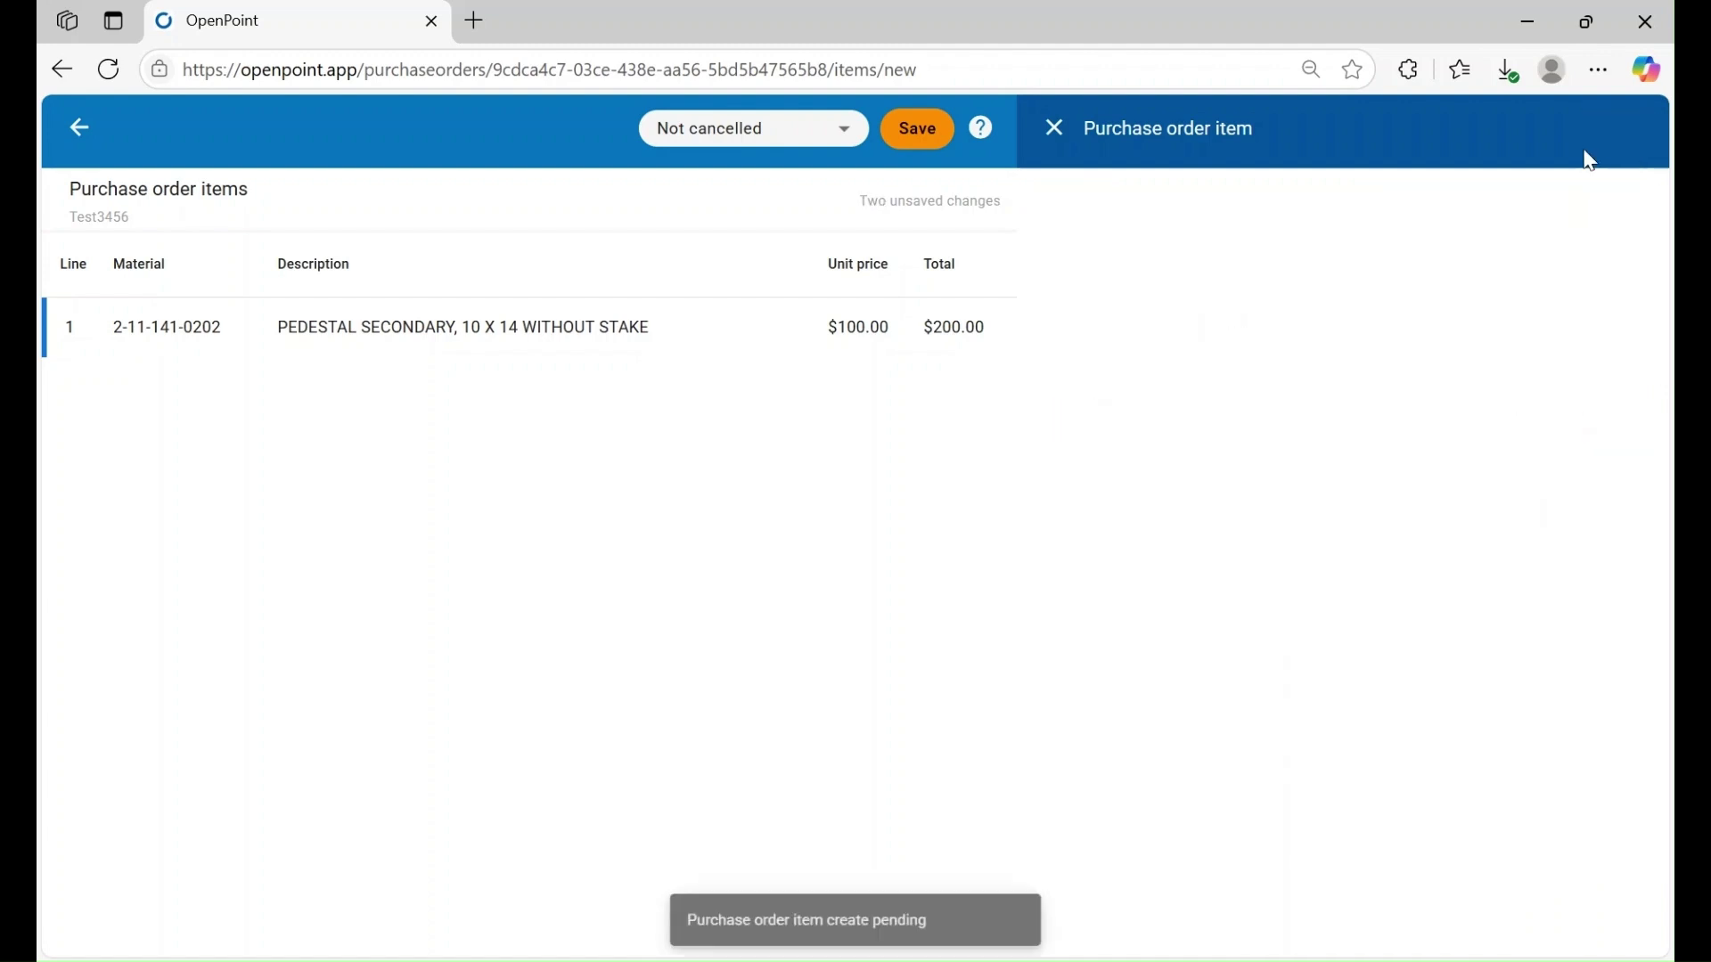
pyautogui.click(915, 130)
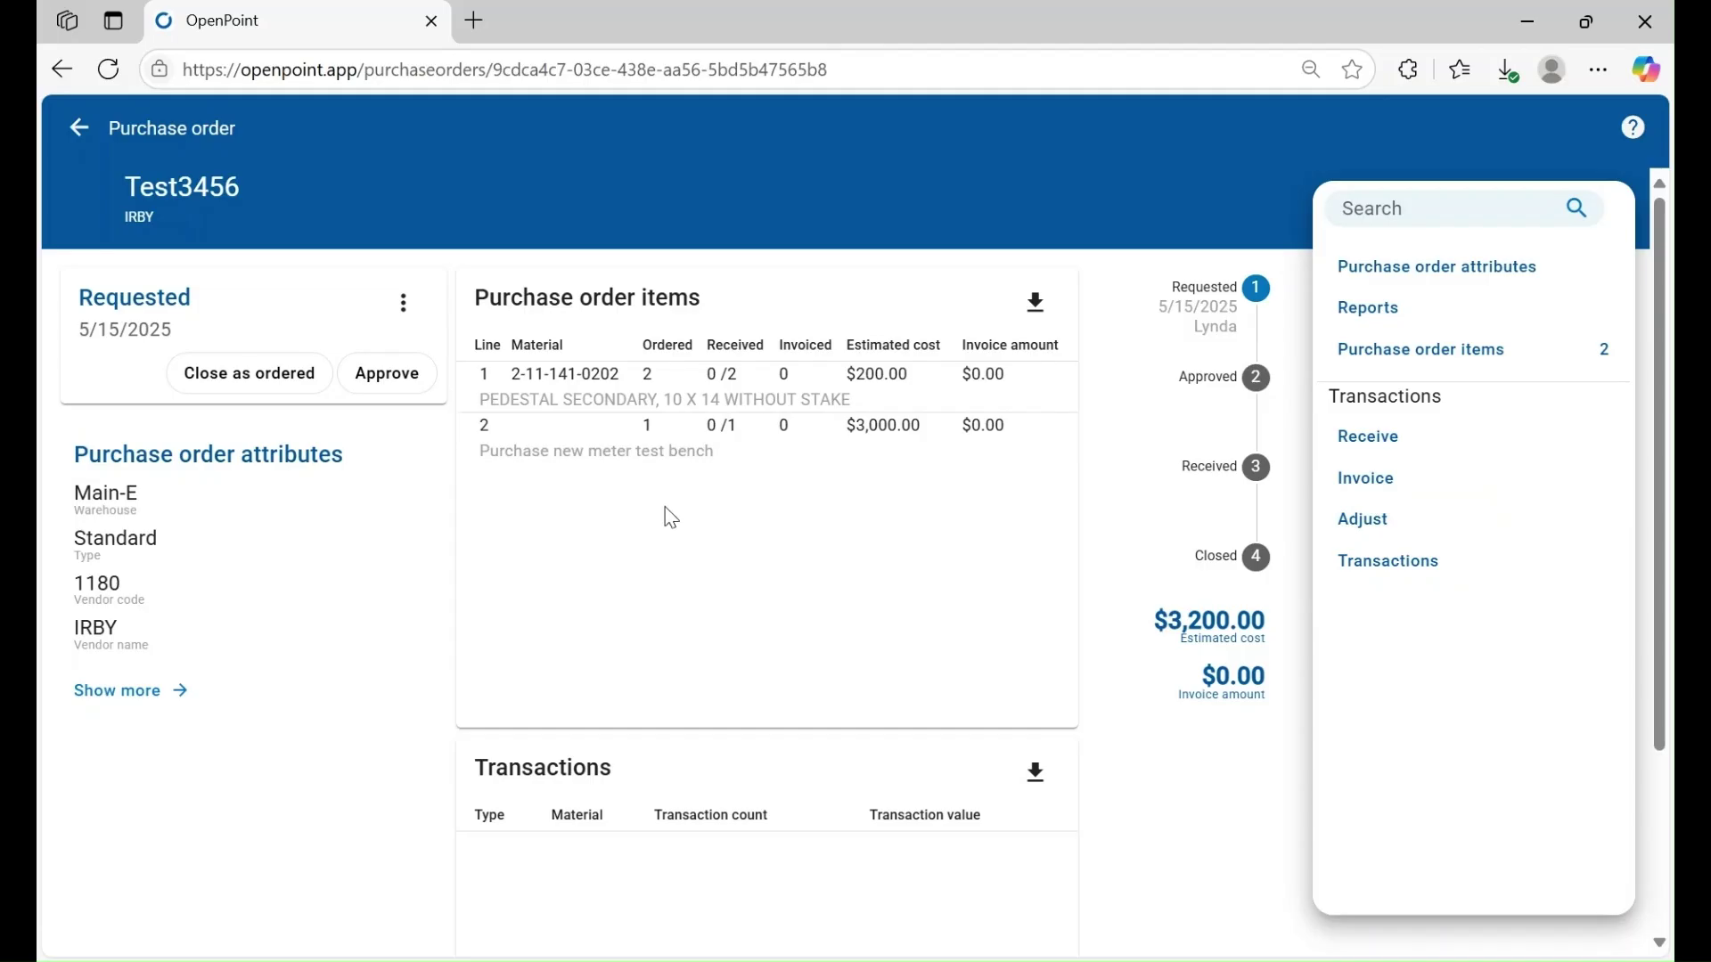
# Approve the purchase order and save a receipt of quantity 2 for the secondary pedestal item
pyautogui.click(383, 376)
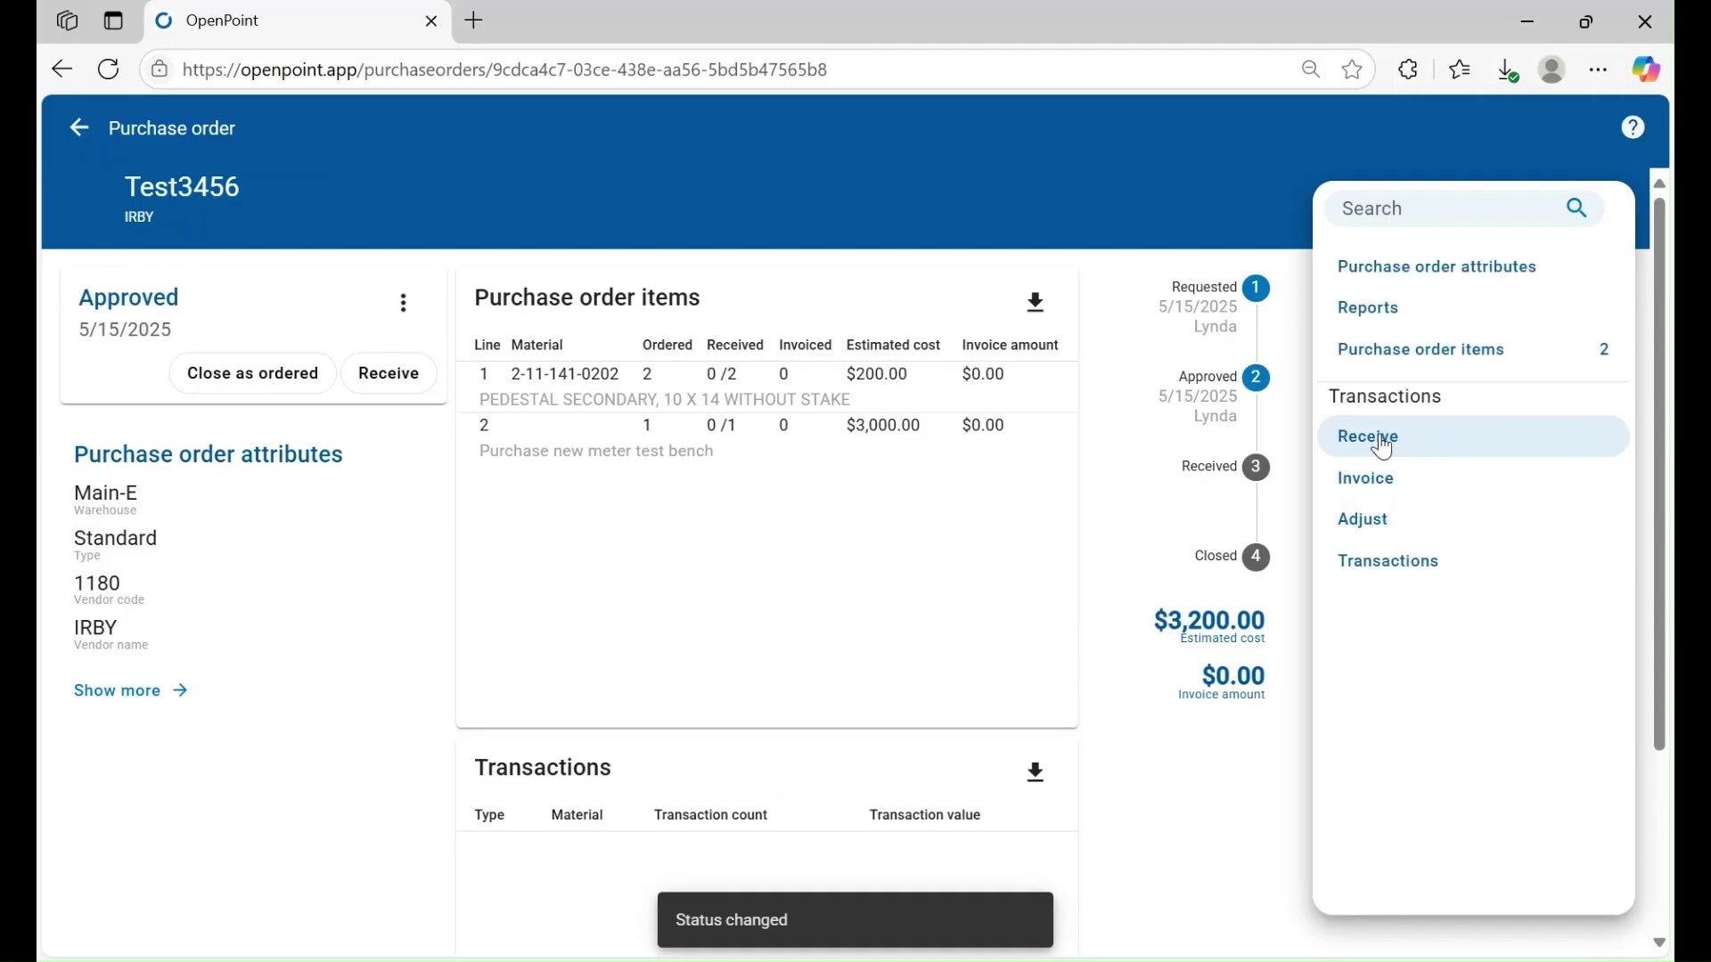
pyautogui.click(1358, 452)
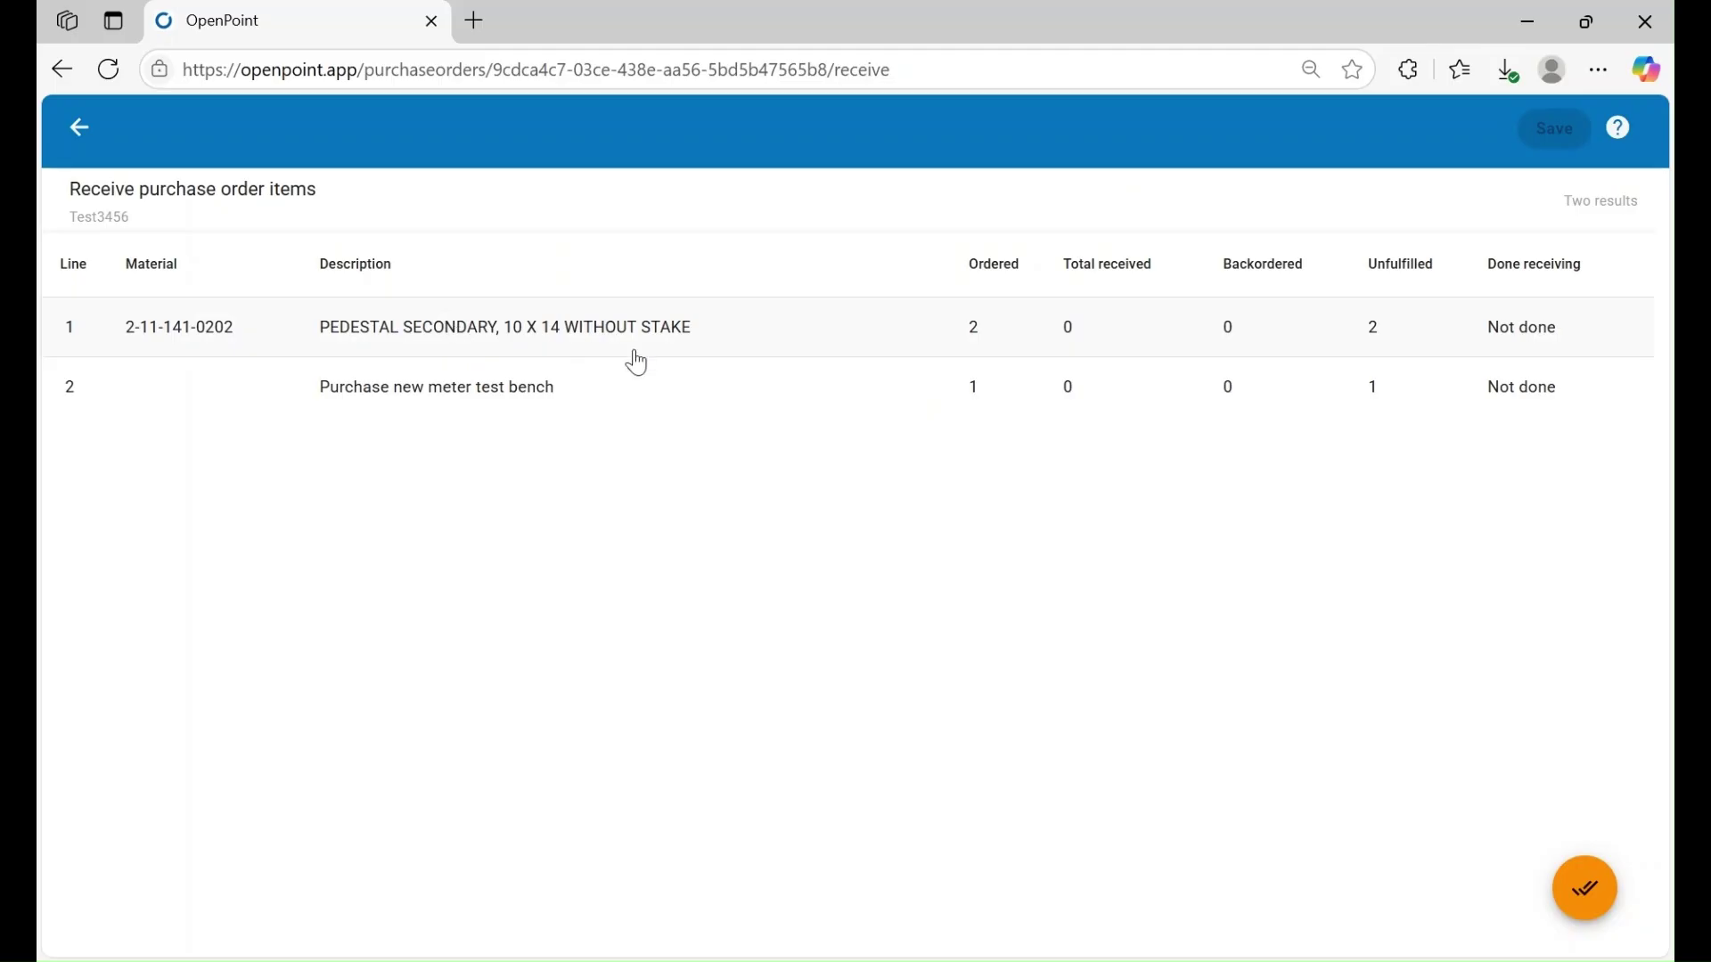
pyautogui.click(637, 354)
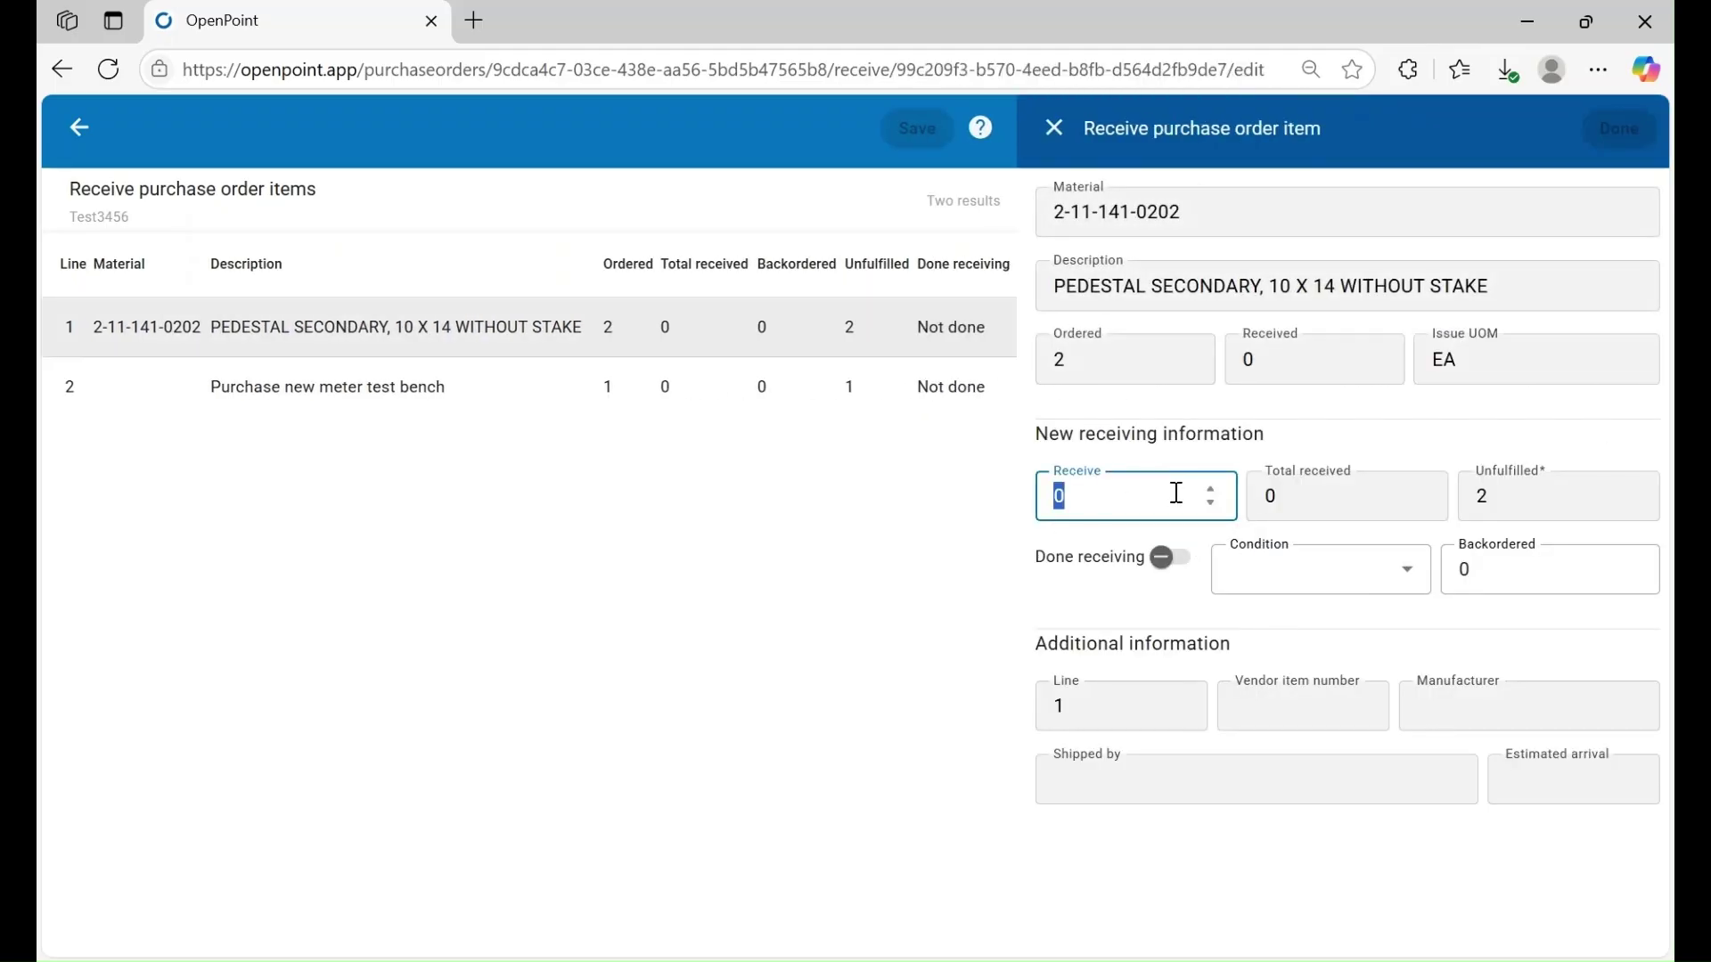
pyautogui.write('2')
pyautogui.click(1619, 128)
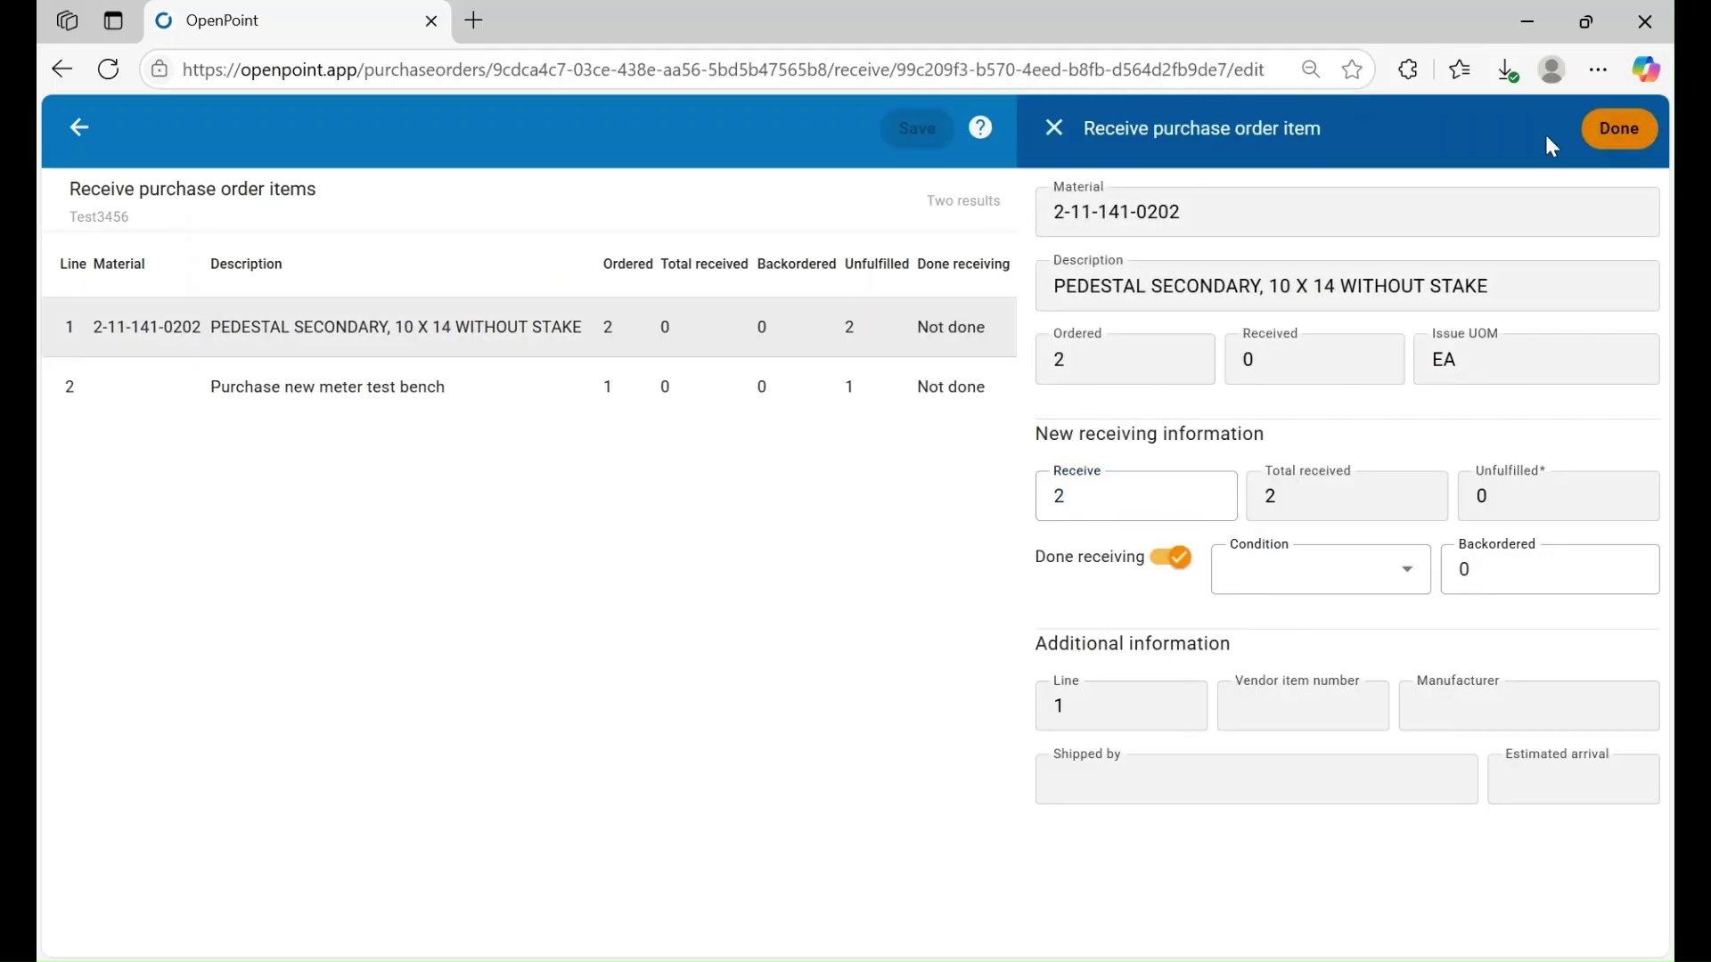
pyautogui.click(917, 129)
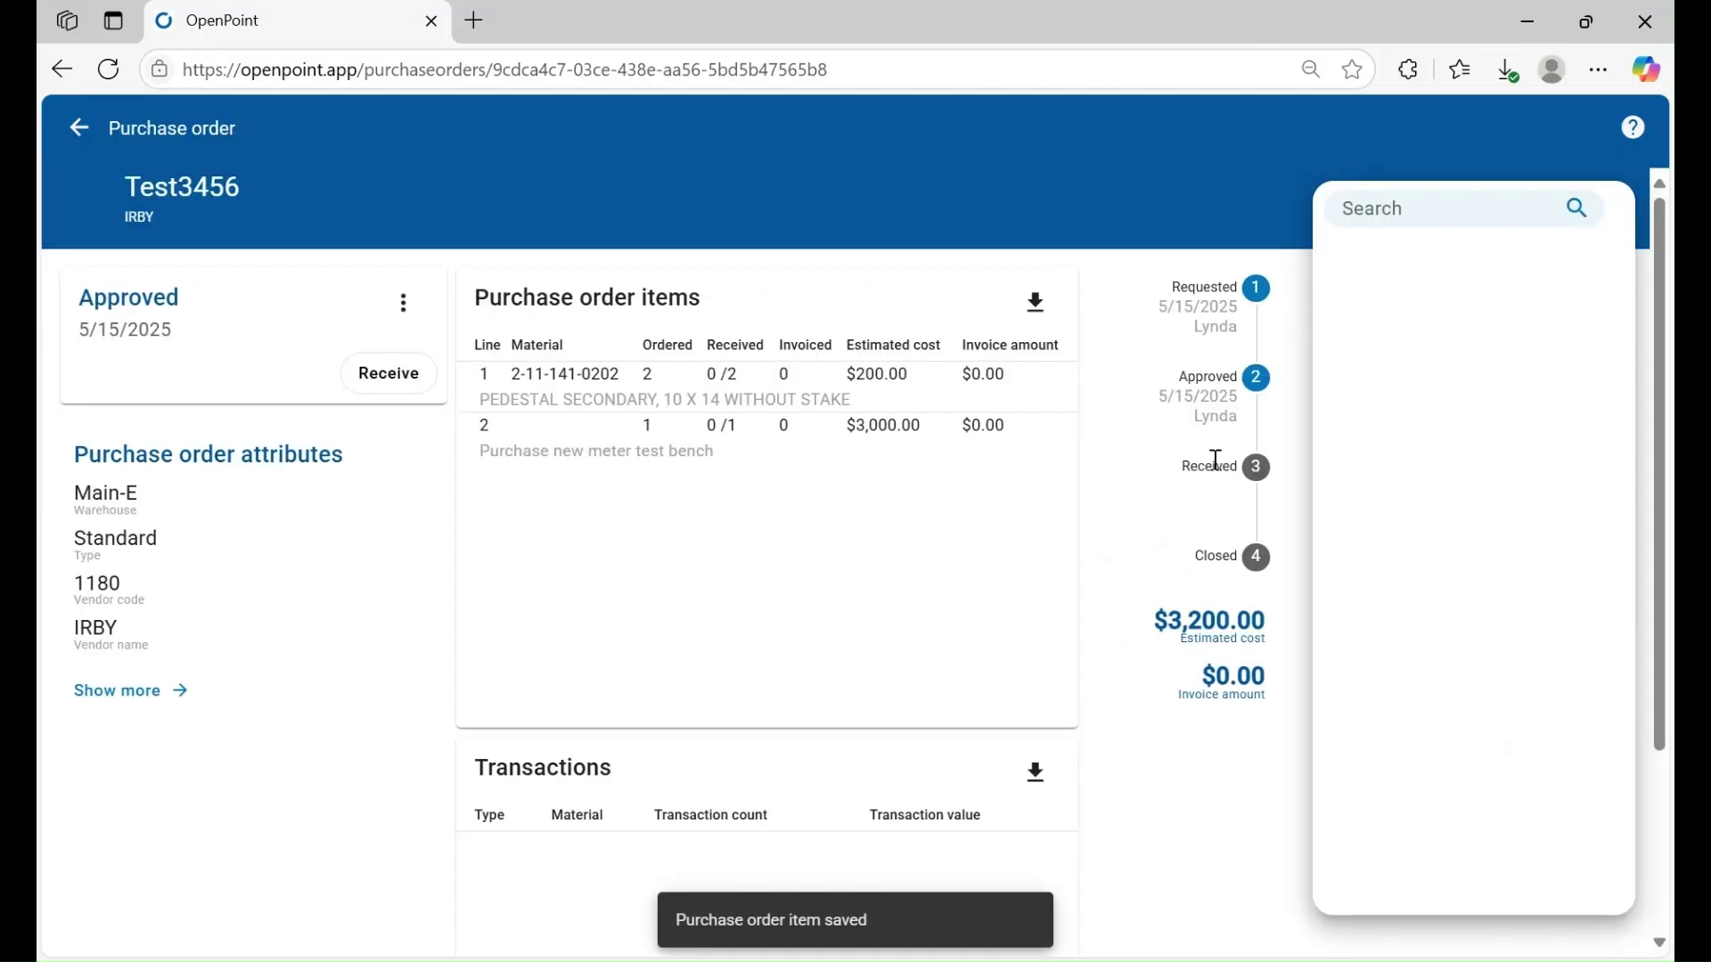
# Invoice the secondary pedestal item with count 2 and base cost $200, and save the invoice
pyautogui.click(1432, 477)
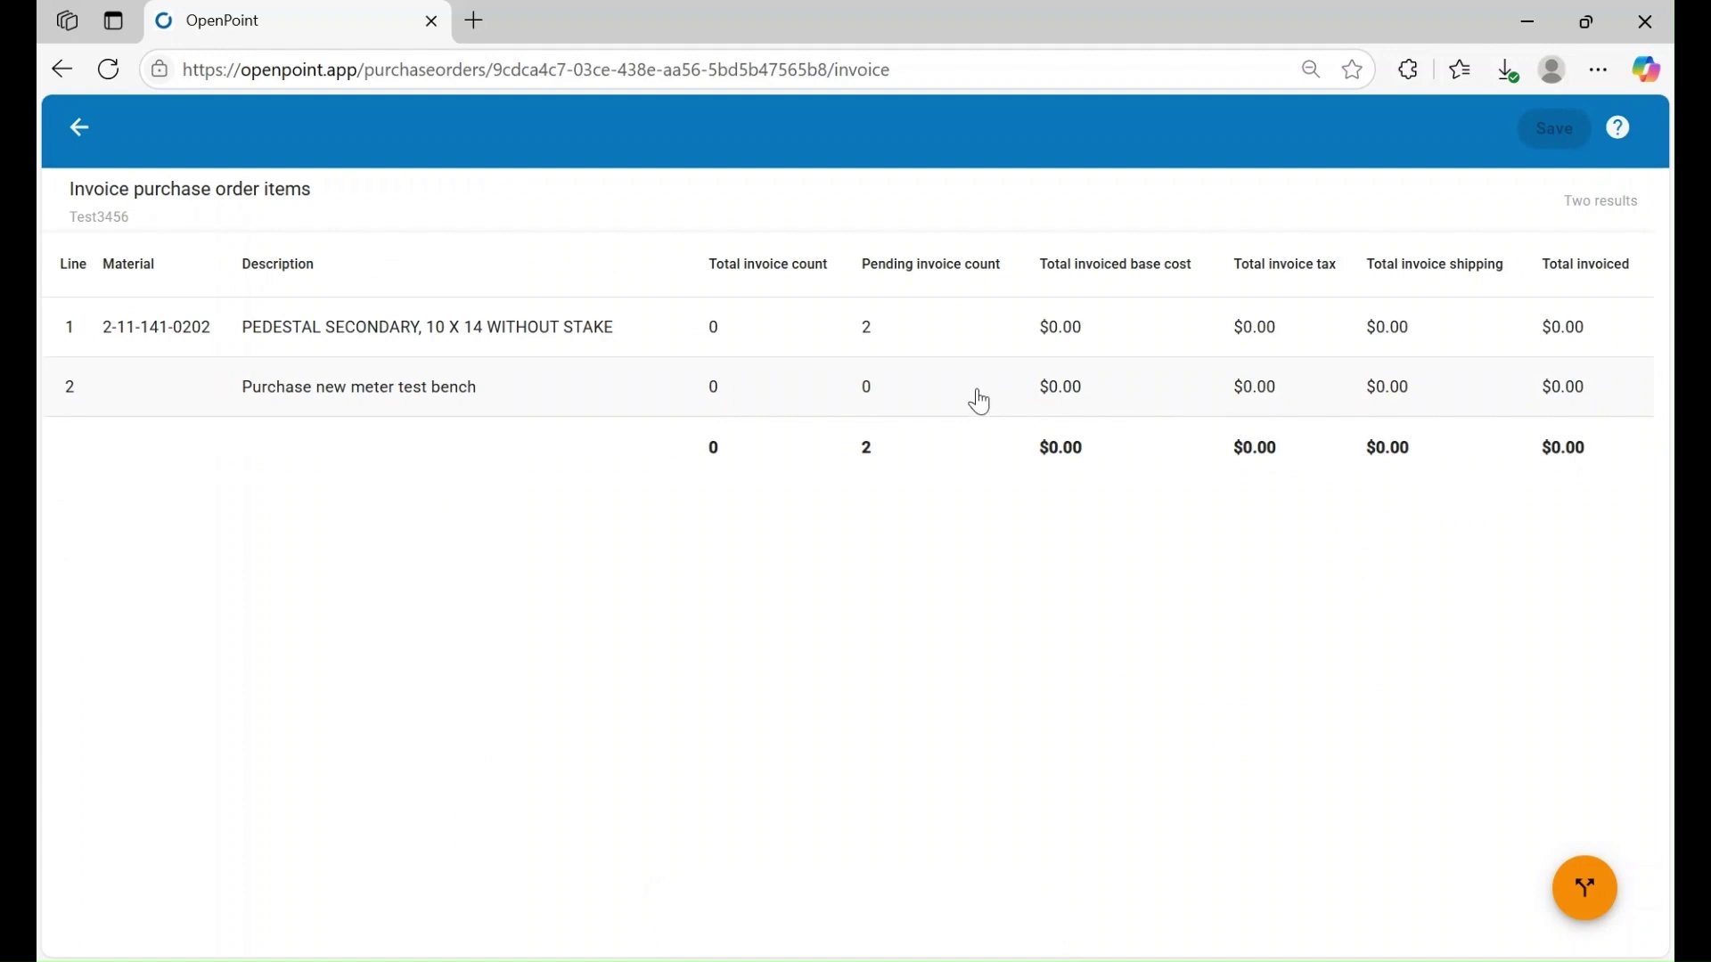
pyautogui.click(729, 352)
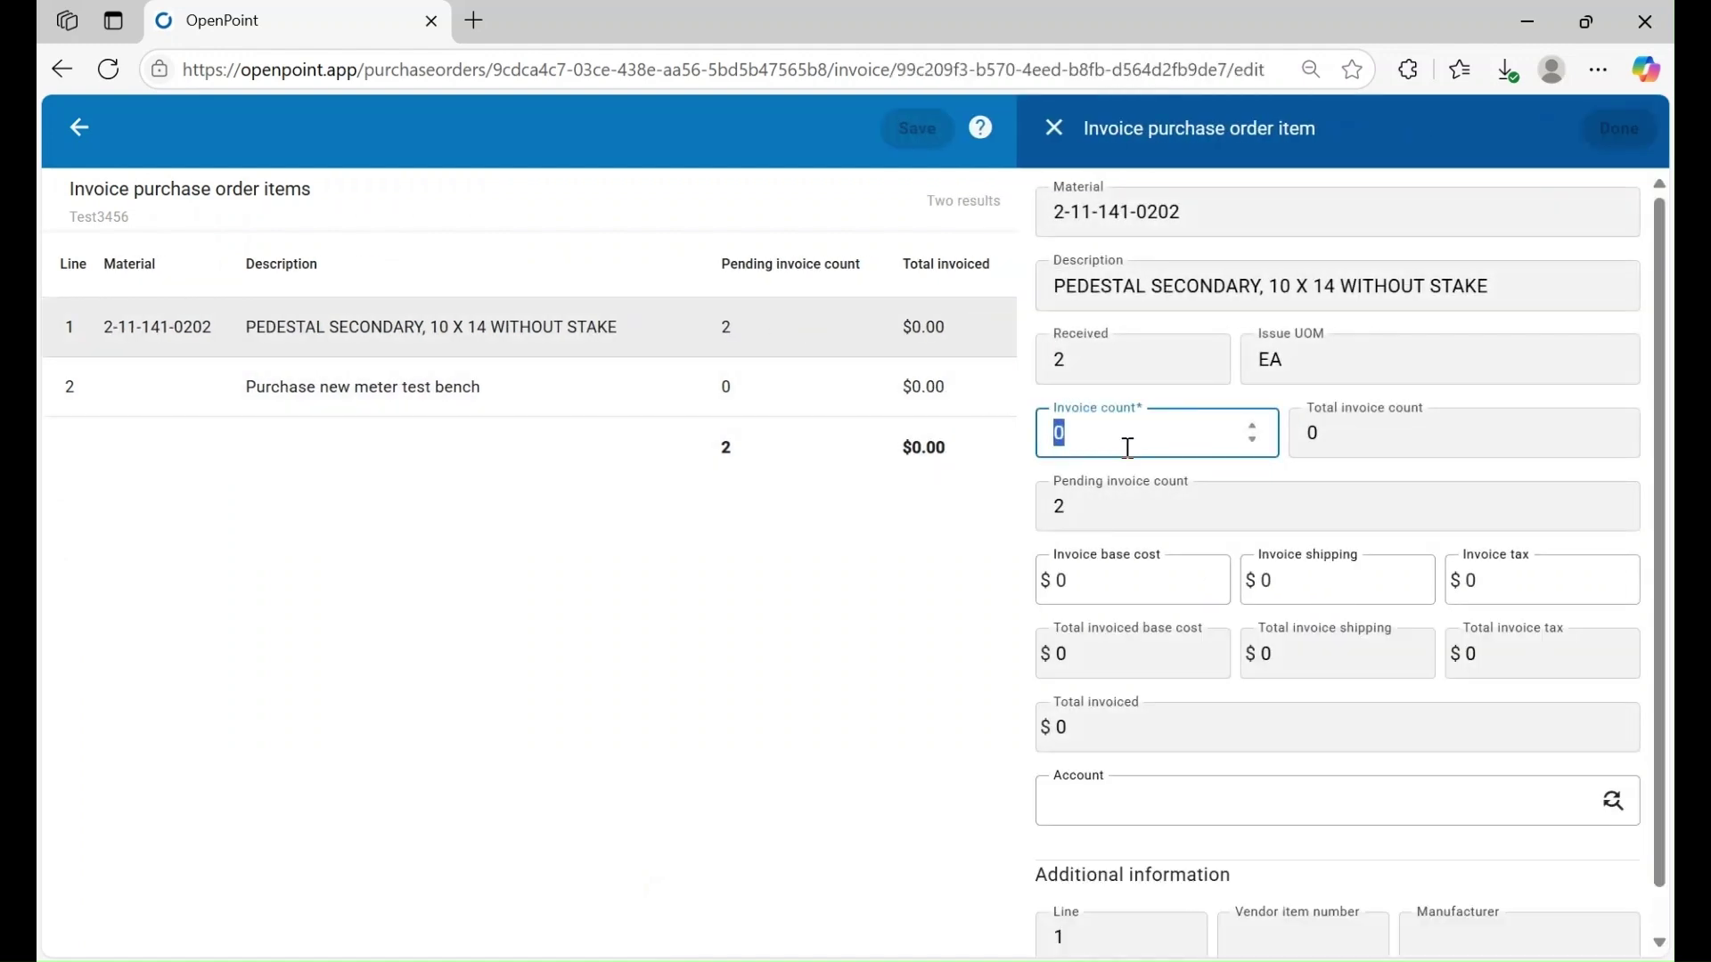
pyautogui.write('2')
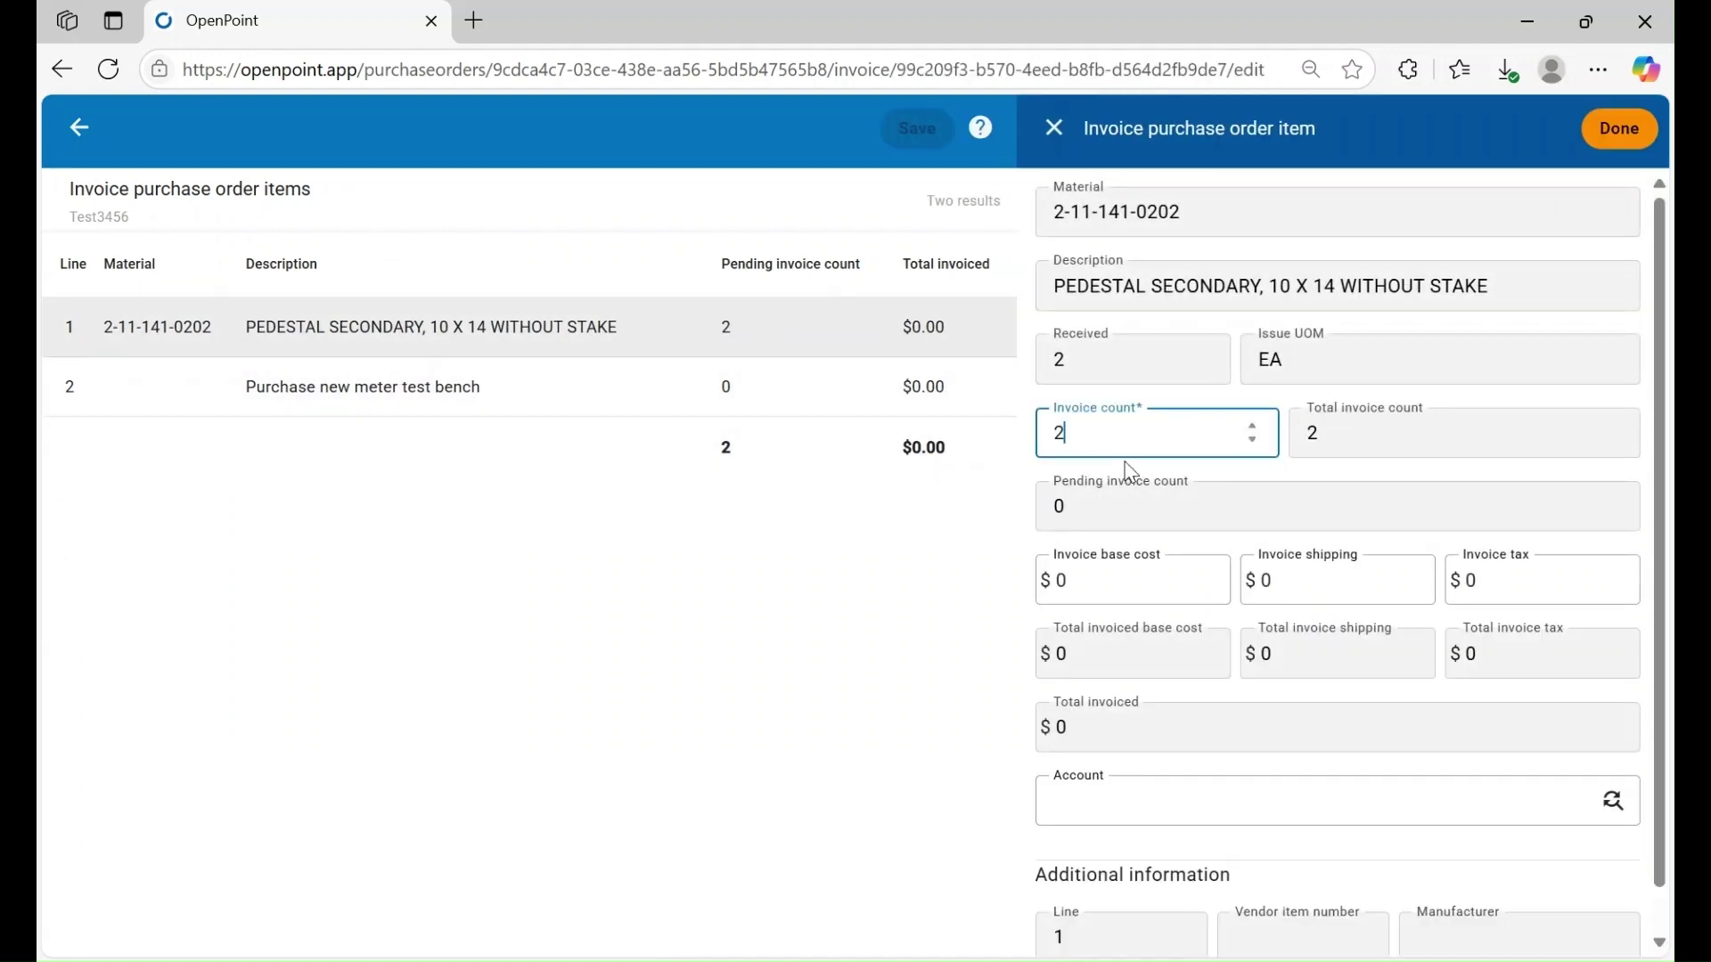
pyautogui.click(1104, 577)
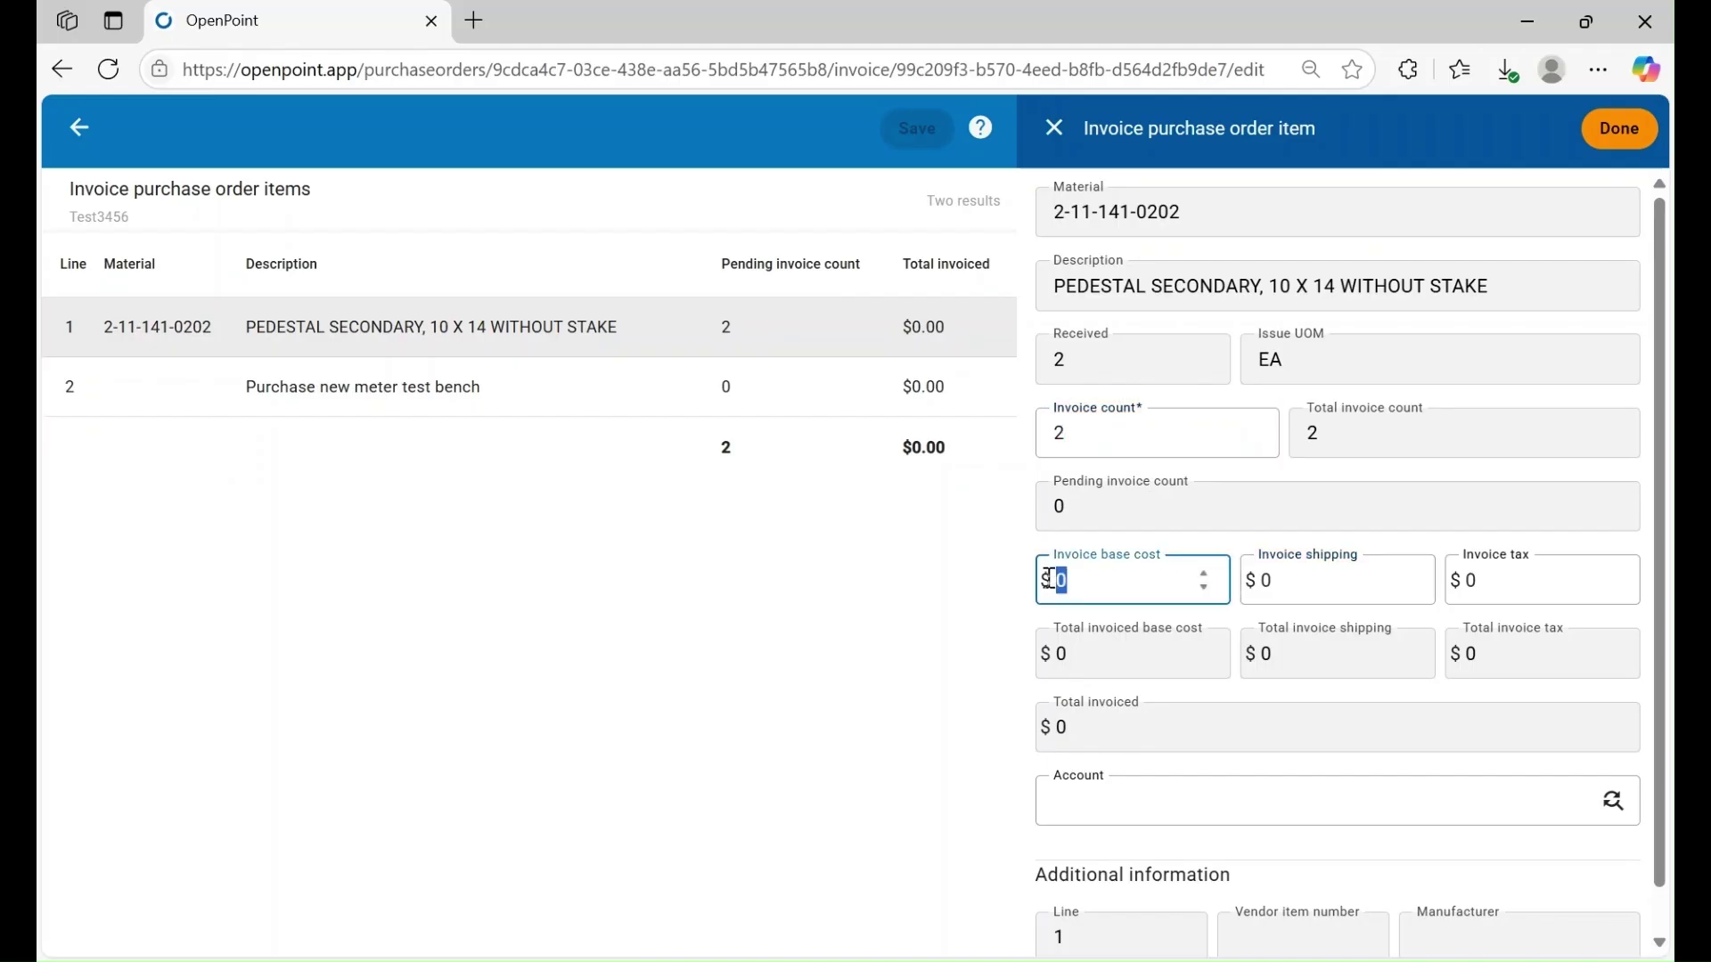
pyautogui.write('200')
pyautogui.click(1617, 129)
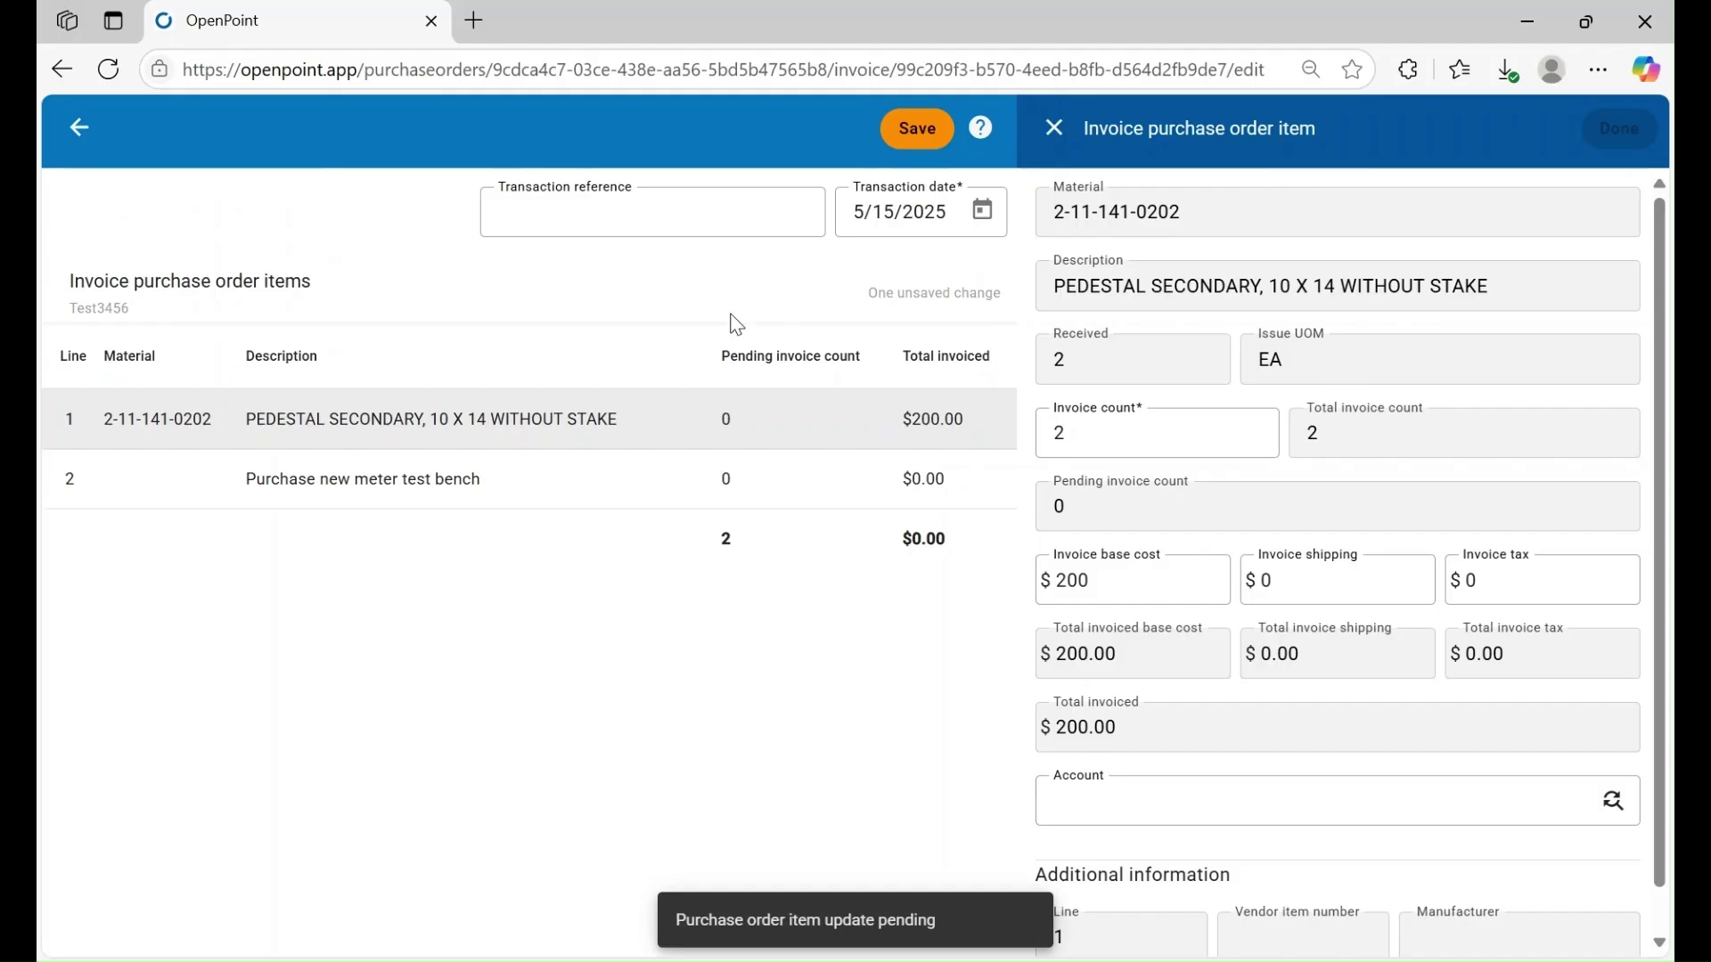
pyautogui.click(919, 132)
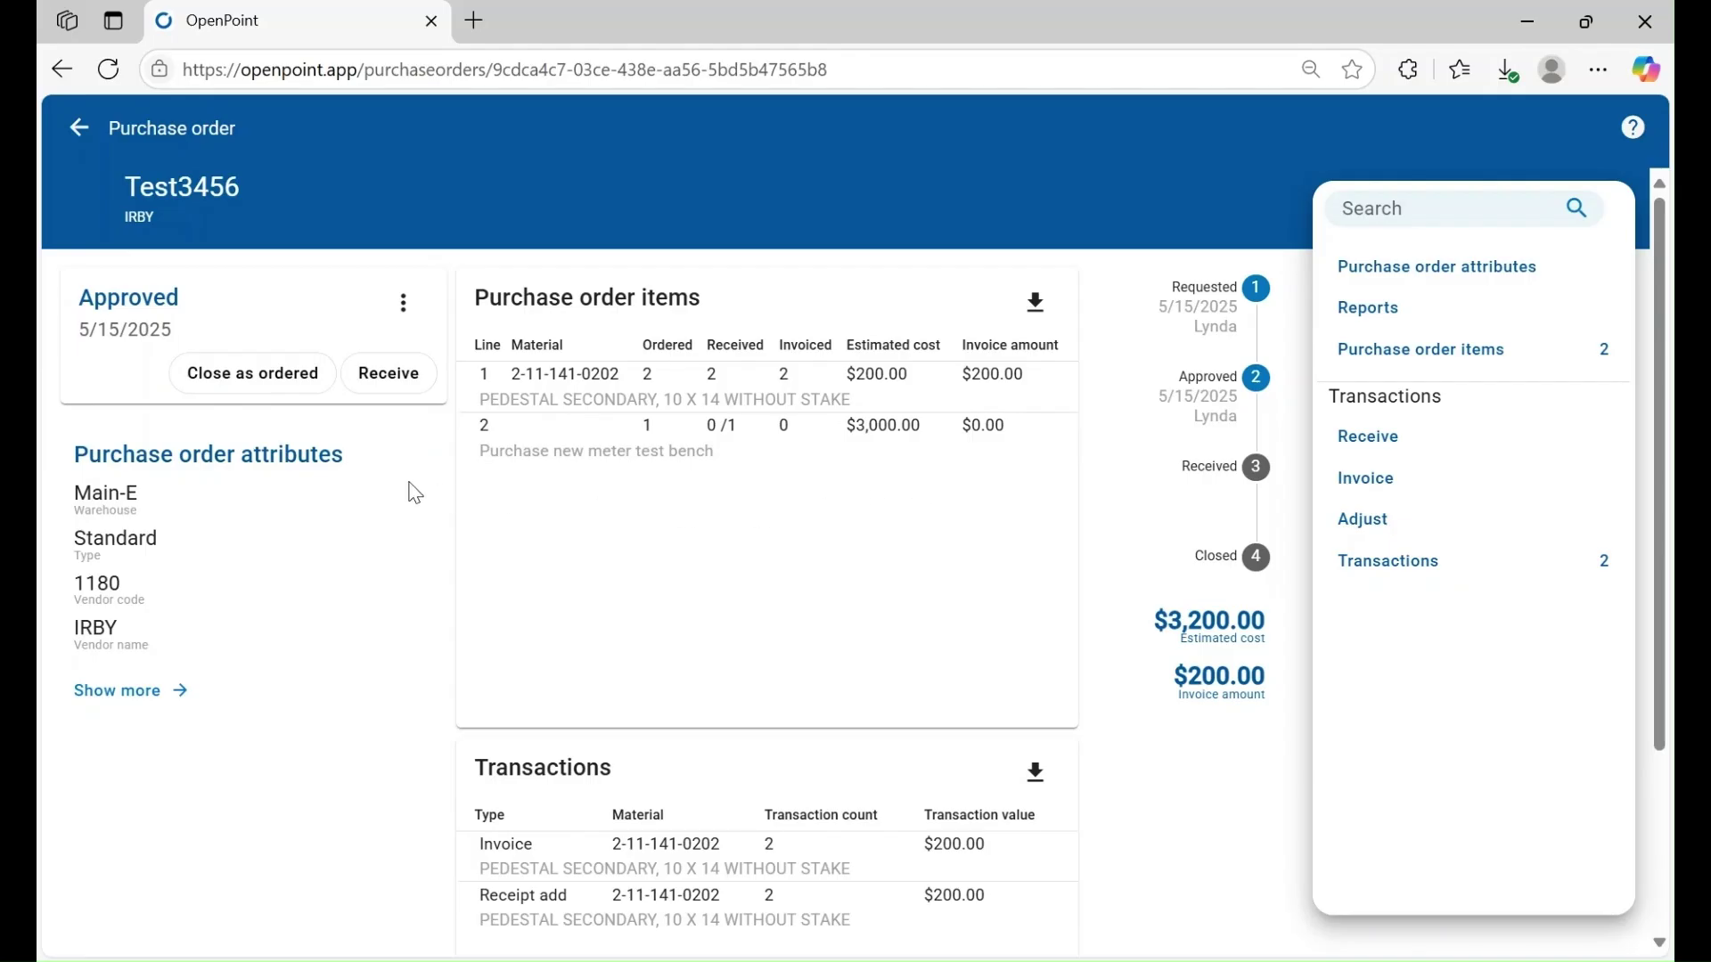
# Try to close the purchase order as ordered
pyautogui.click(237, 383)
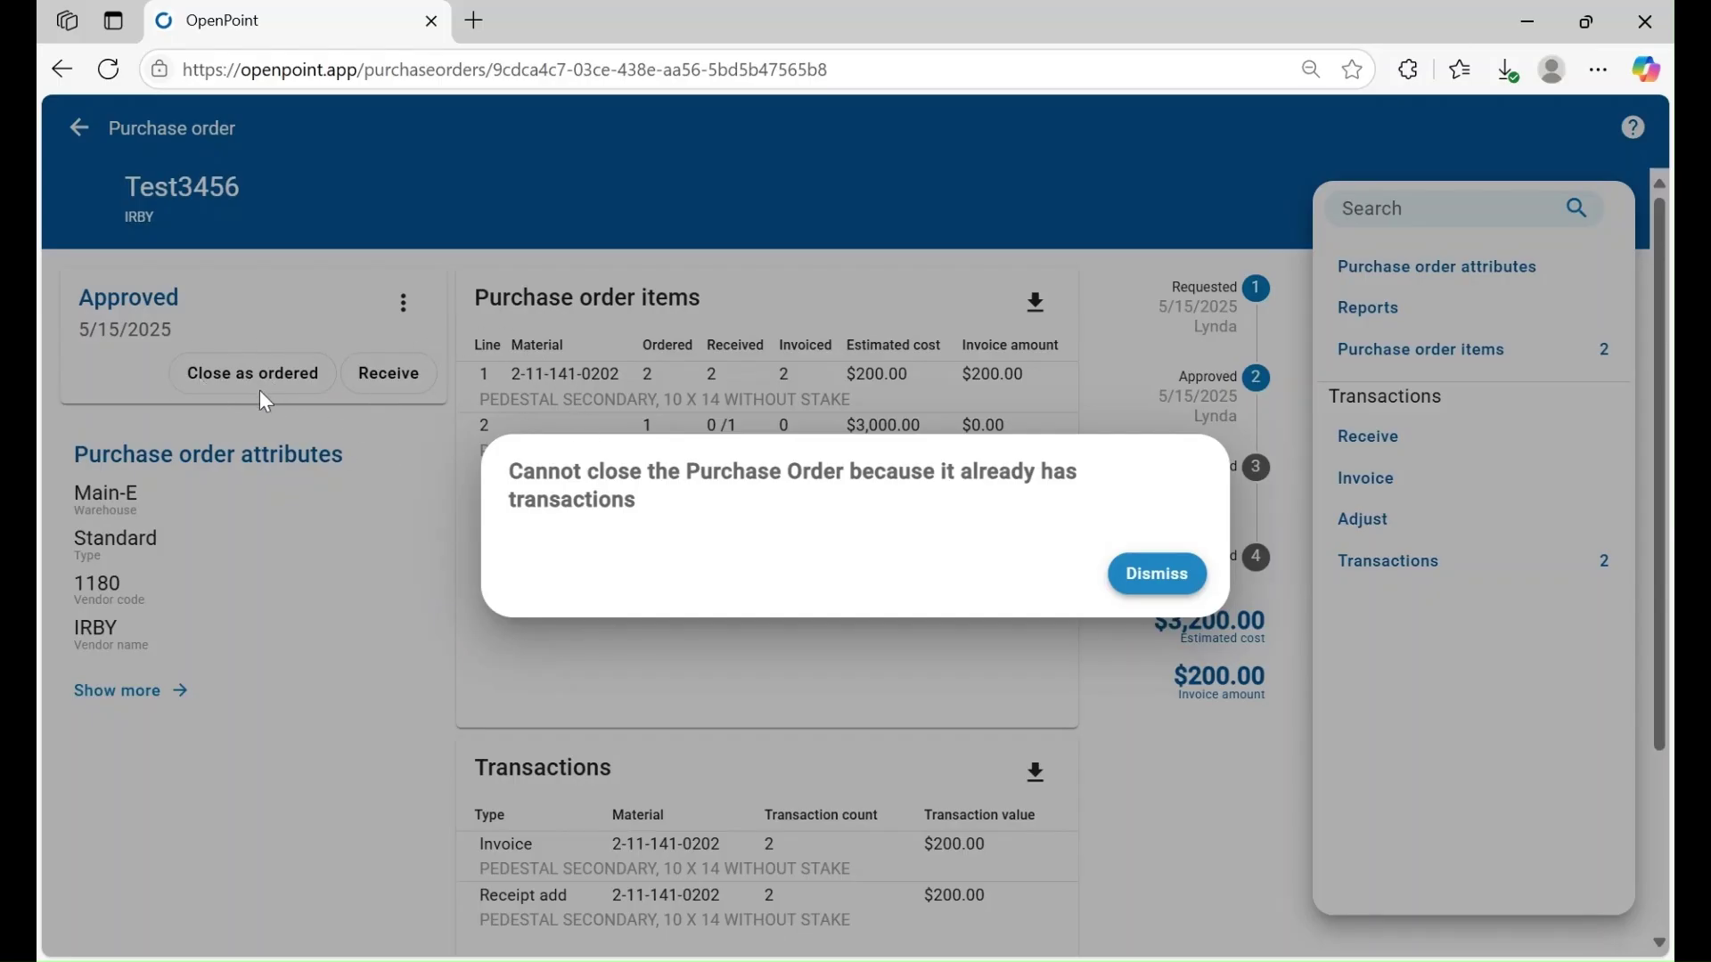
pyautogui.click(1154, 577)
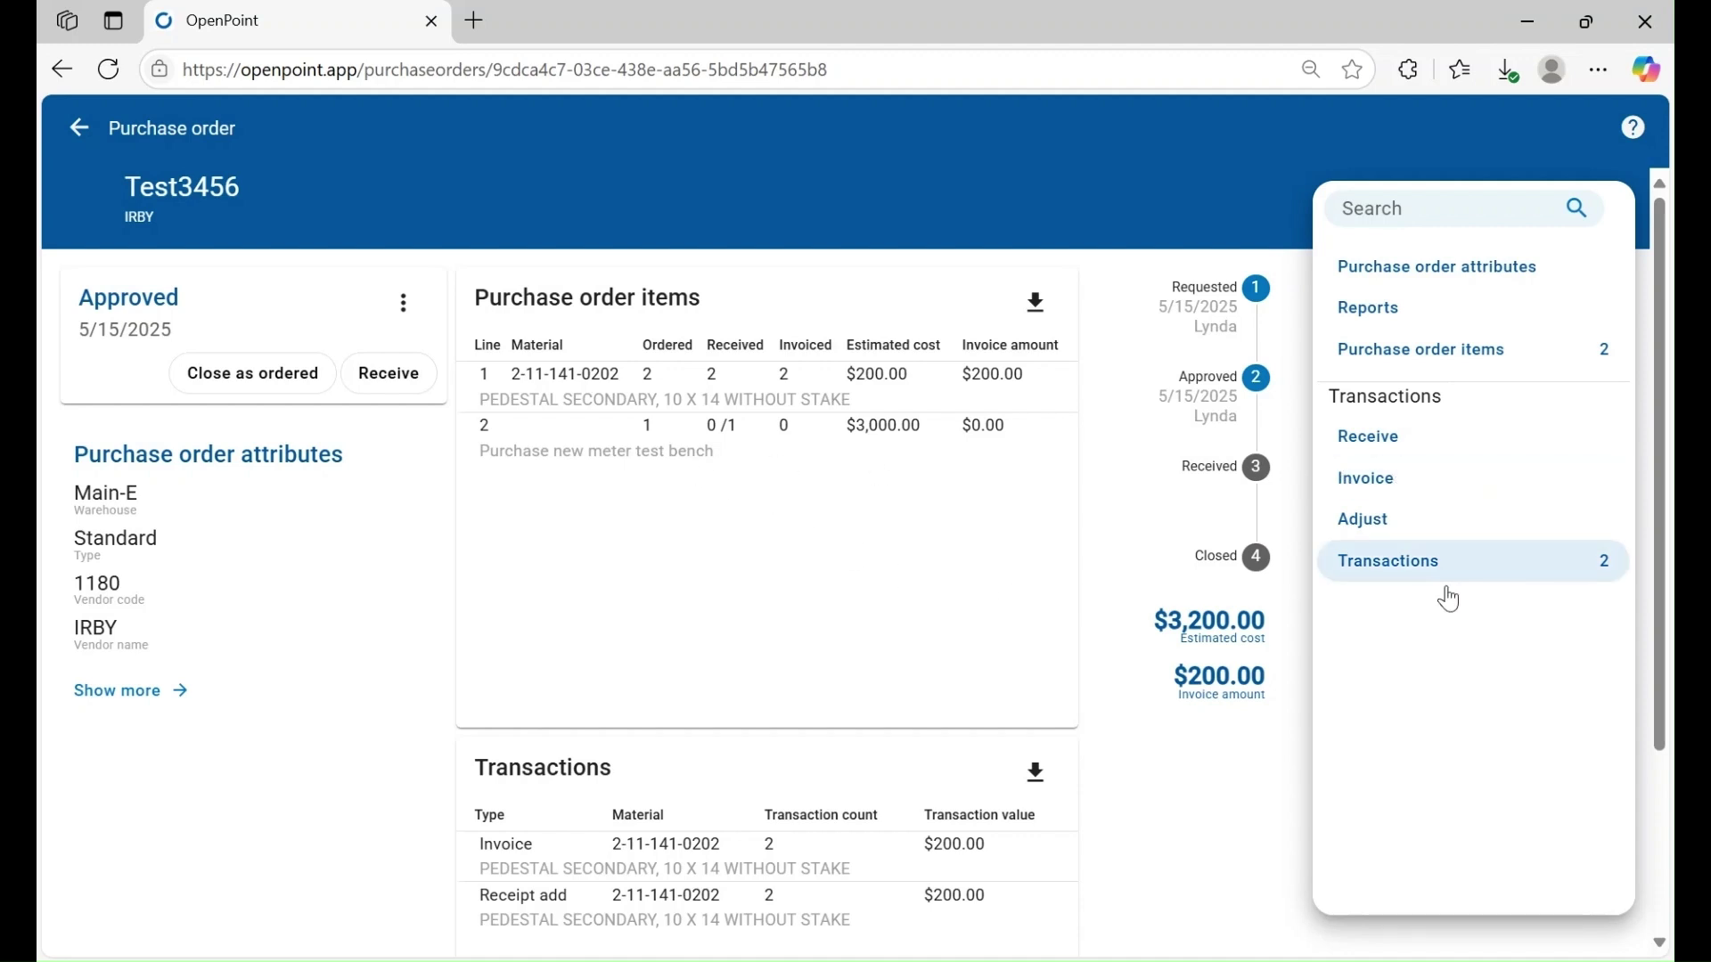
# Receive quantity 1 of the new meter test bench item and save the receipt
pyautogui.click(1387, 448)
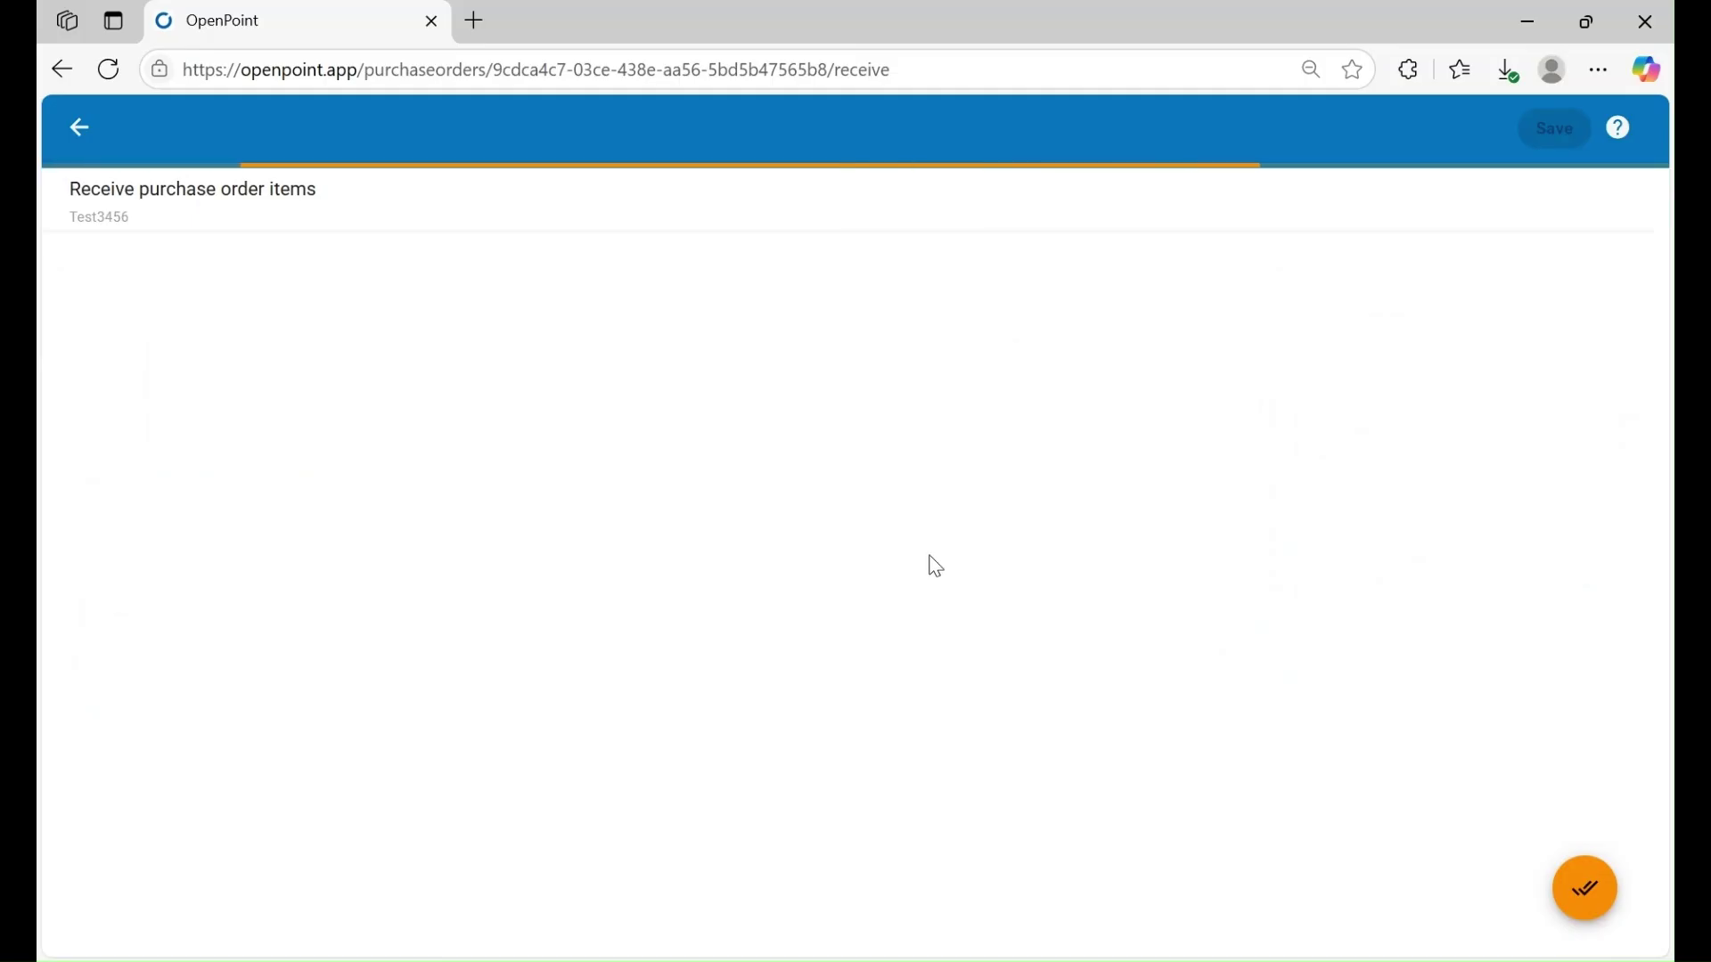
pyautogui.click(1125, 412)
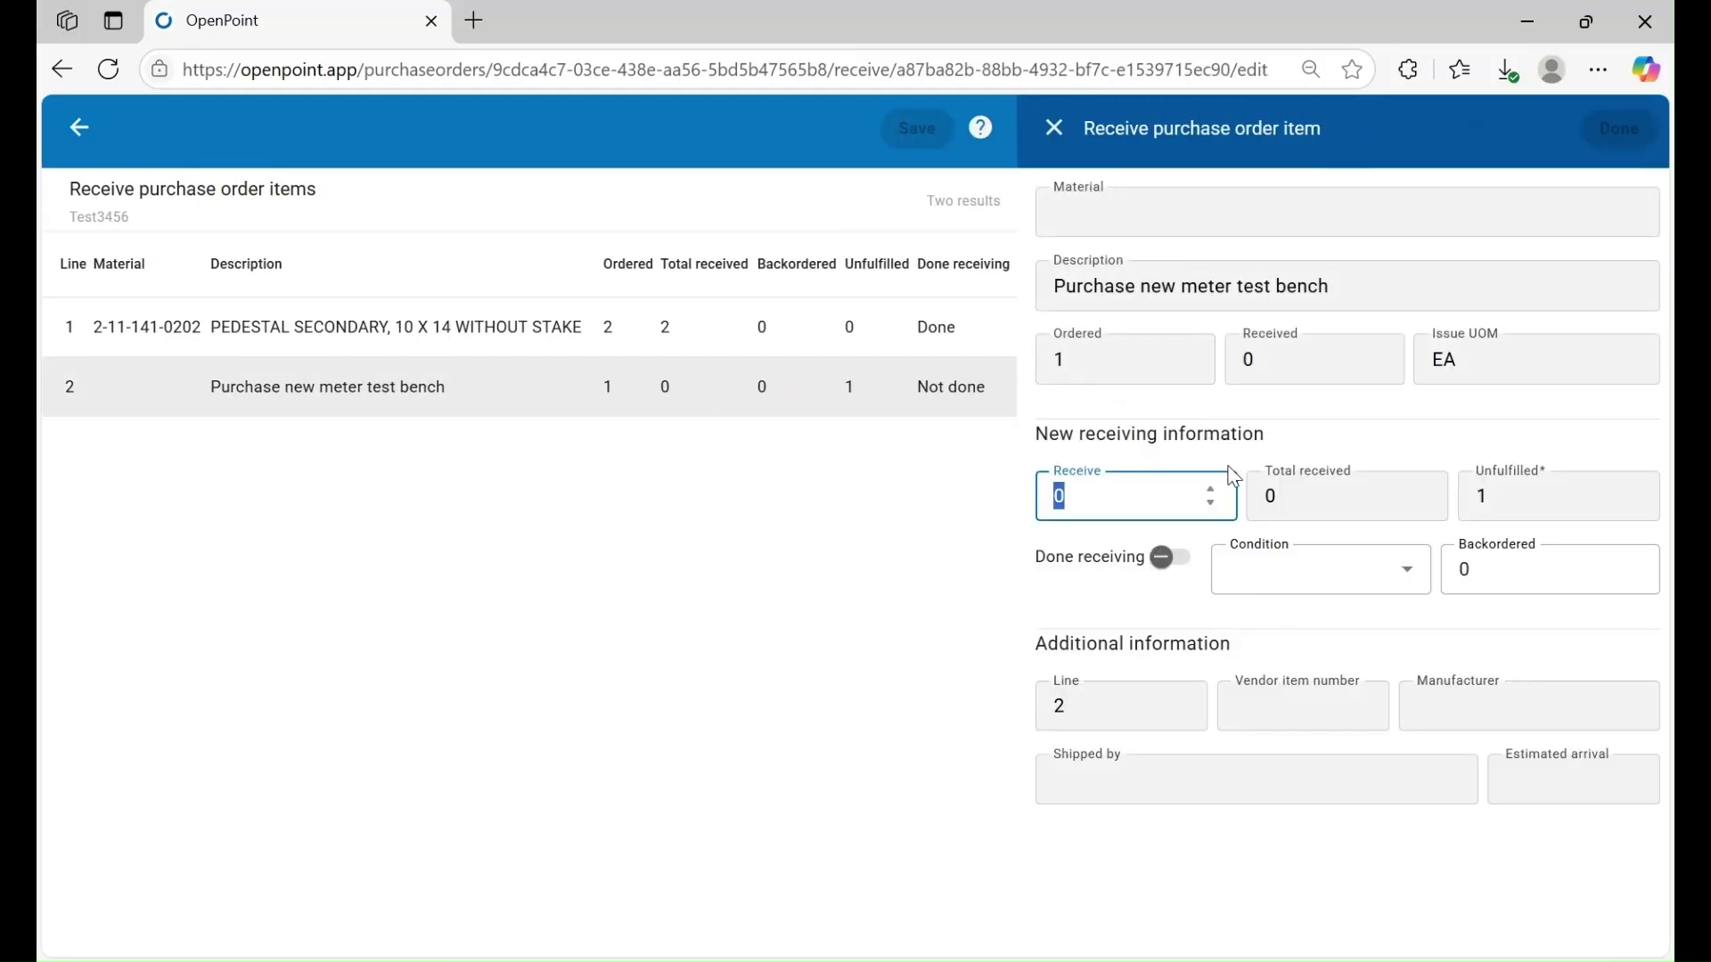
pyautogui.write('1')
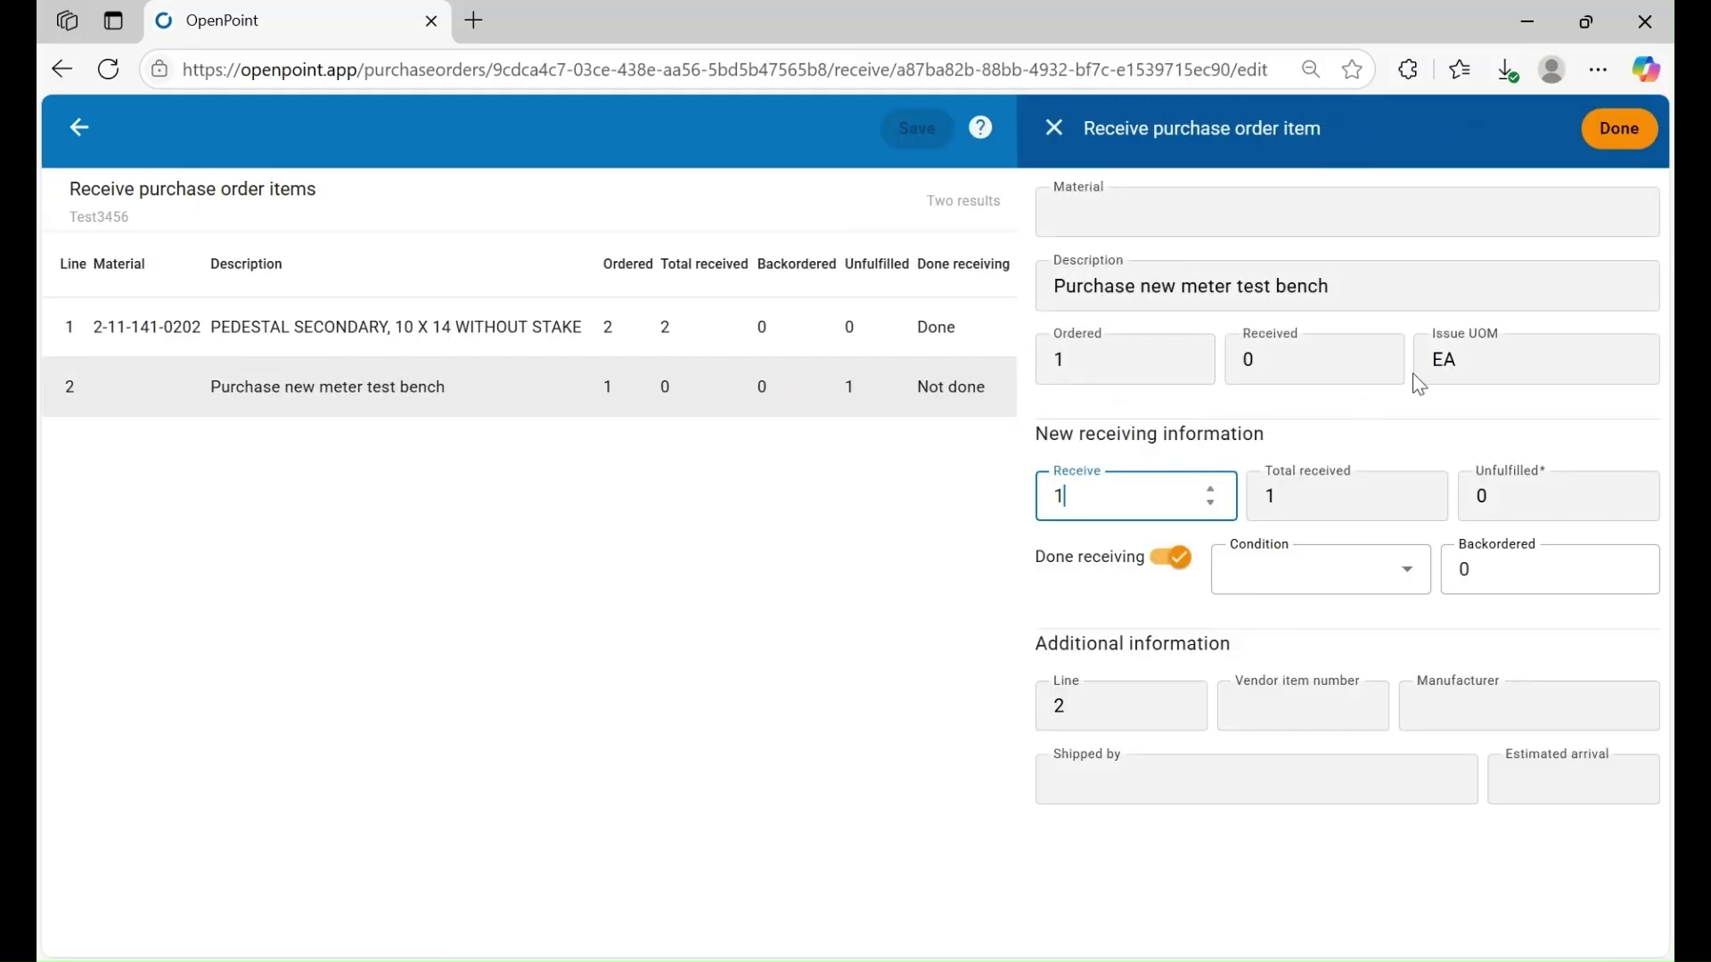
pyautogui.click(1617, 128)
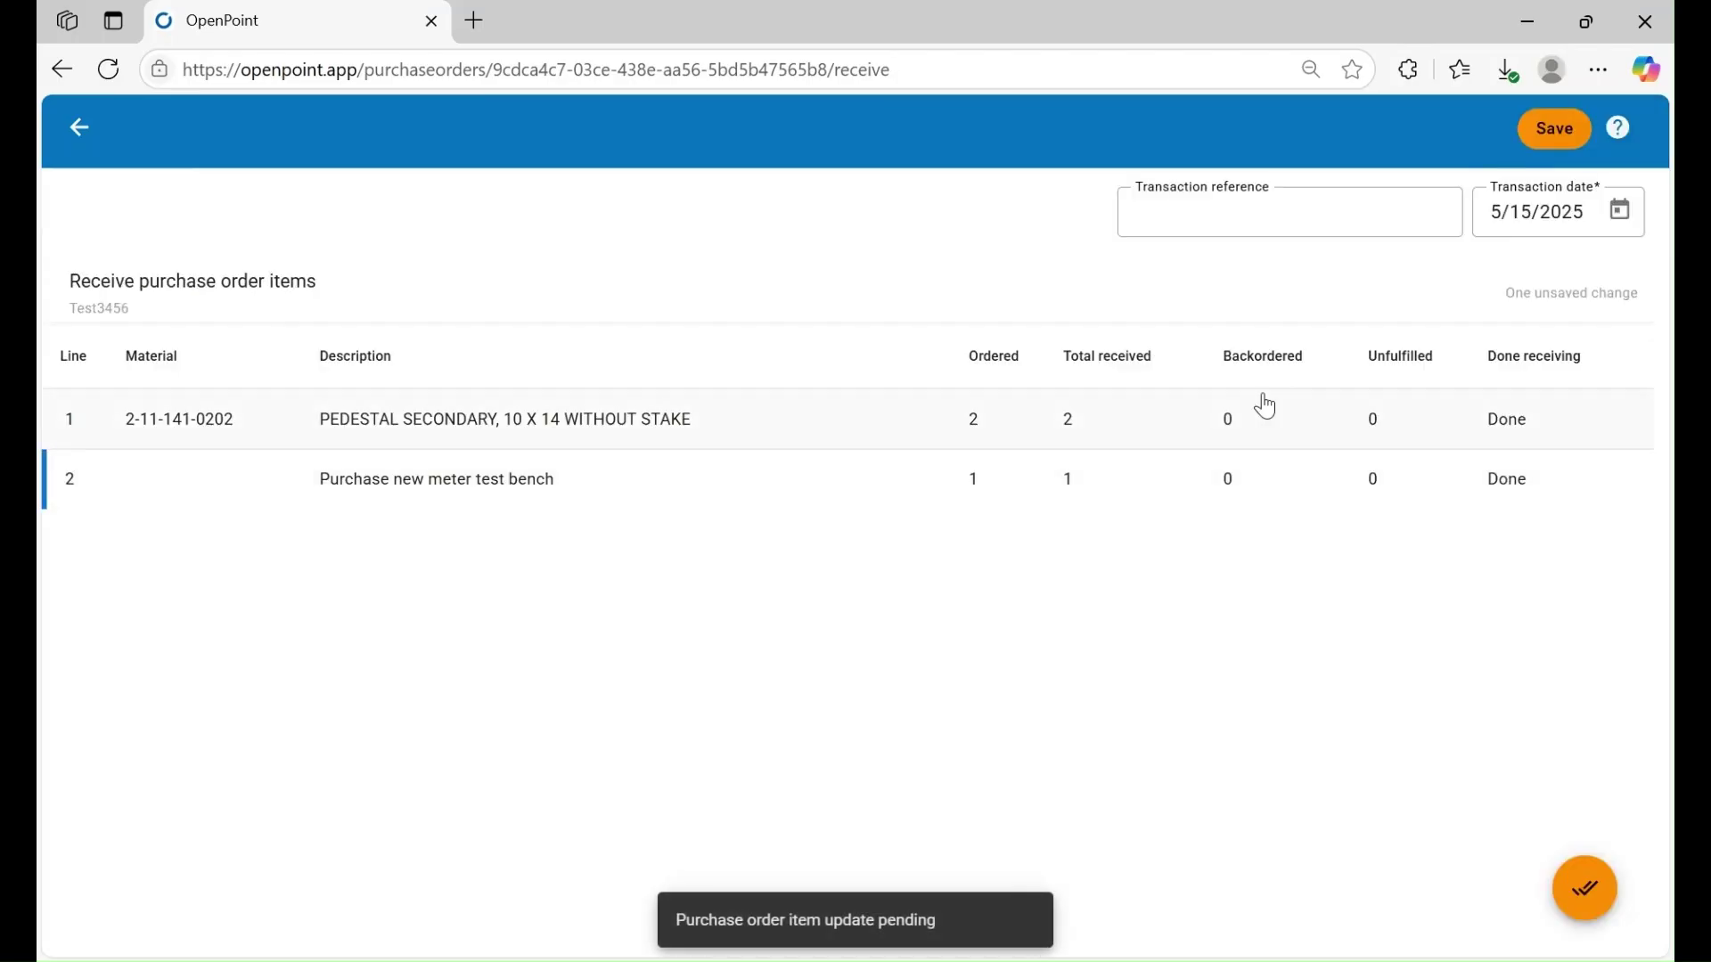
pyautogui.click(1555, 133)
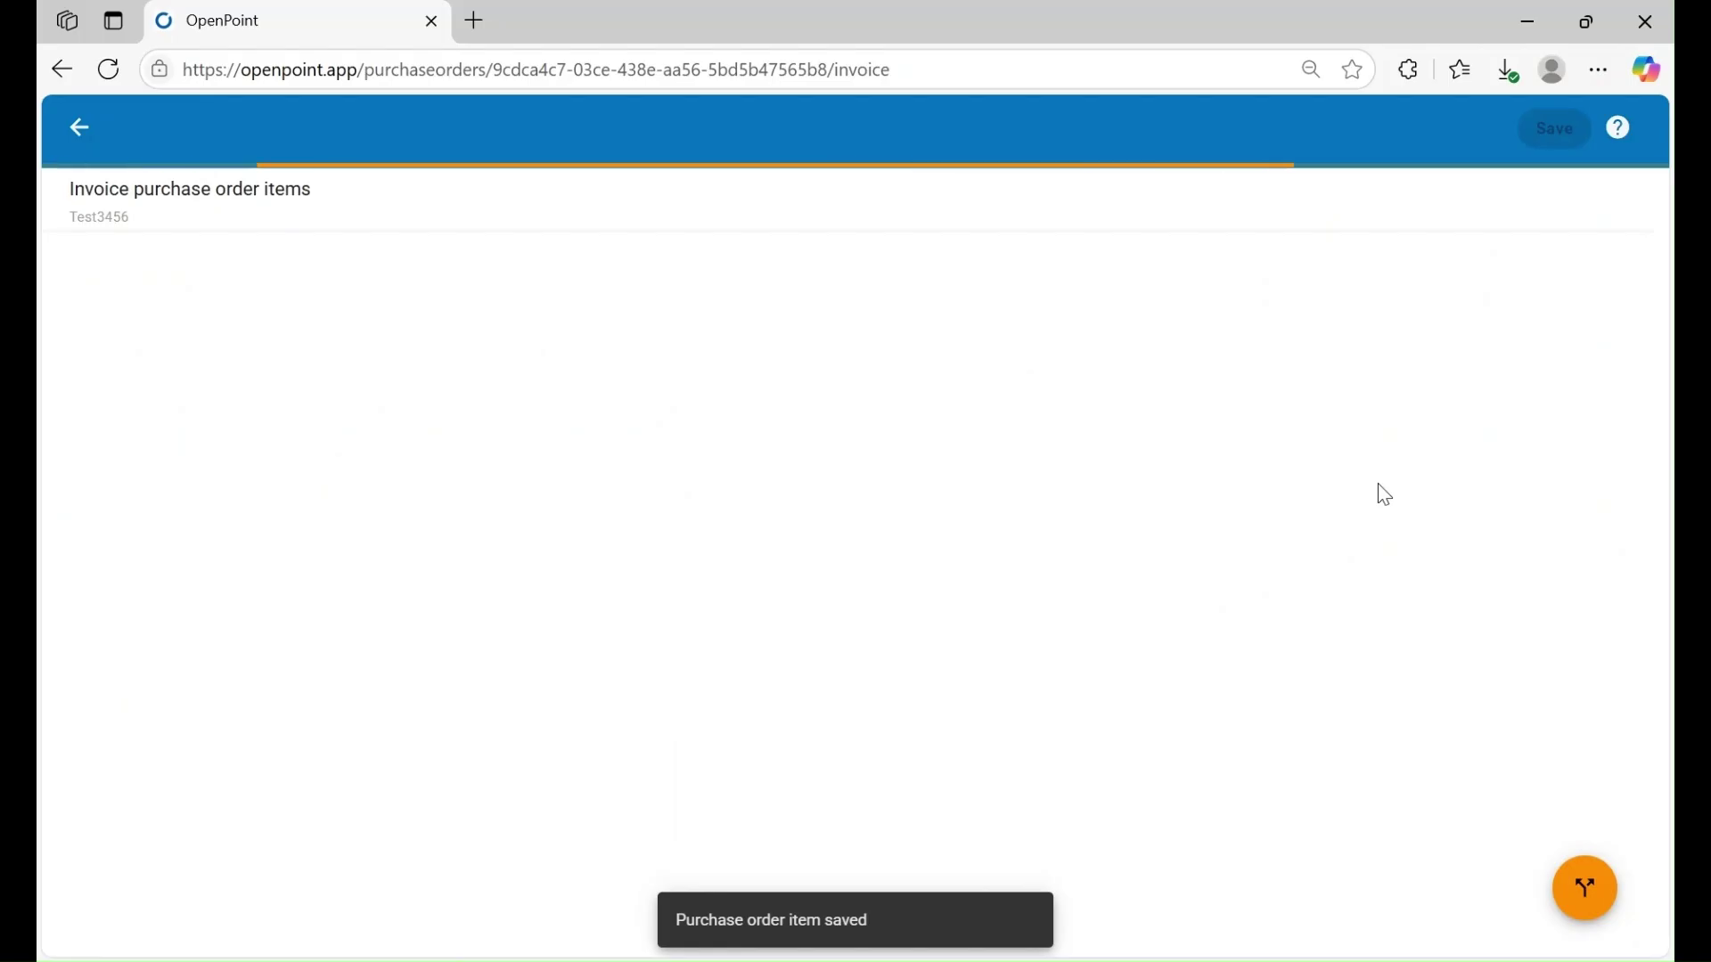
# Invoice the new meter test bench item with count 1 and base cost $3000, and save the invoice
pyautogui.click(439, 398)
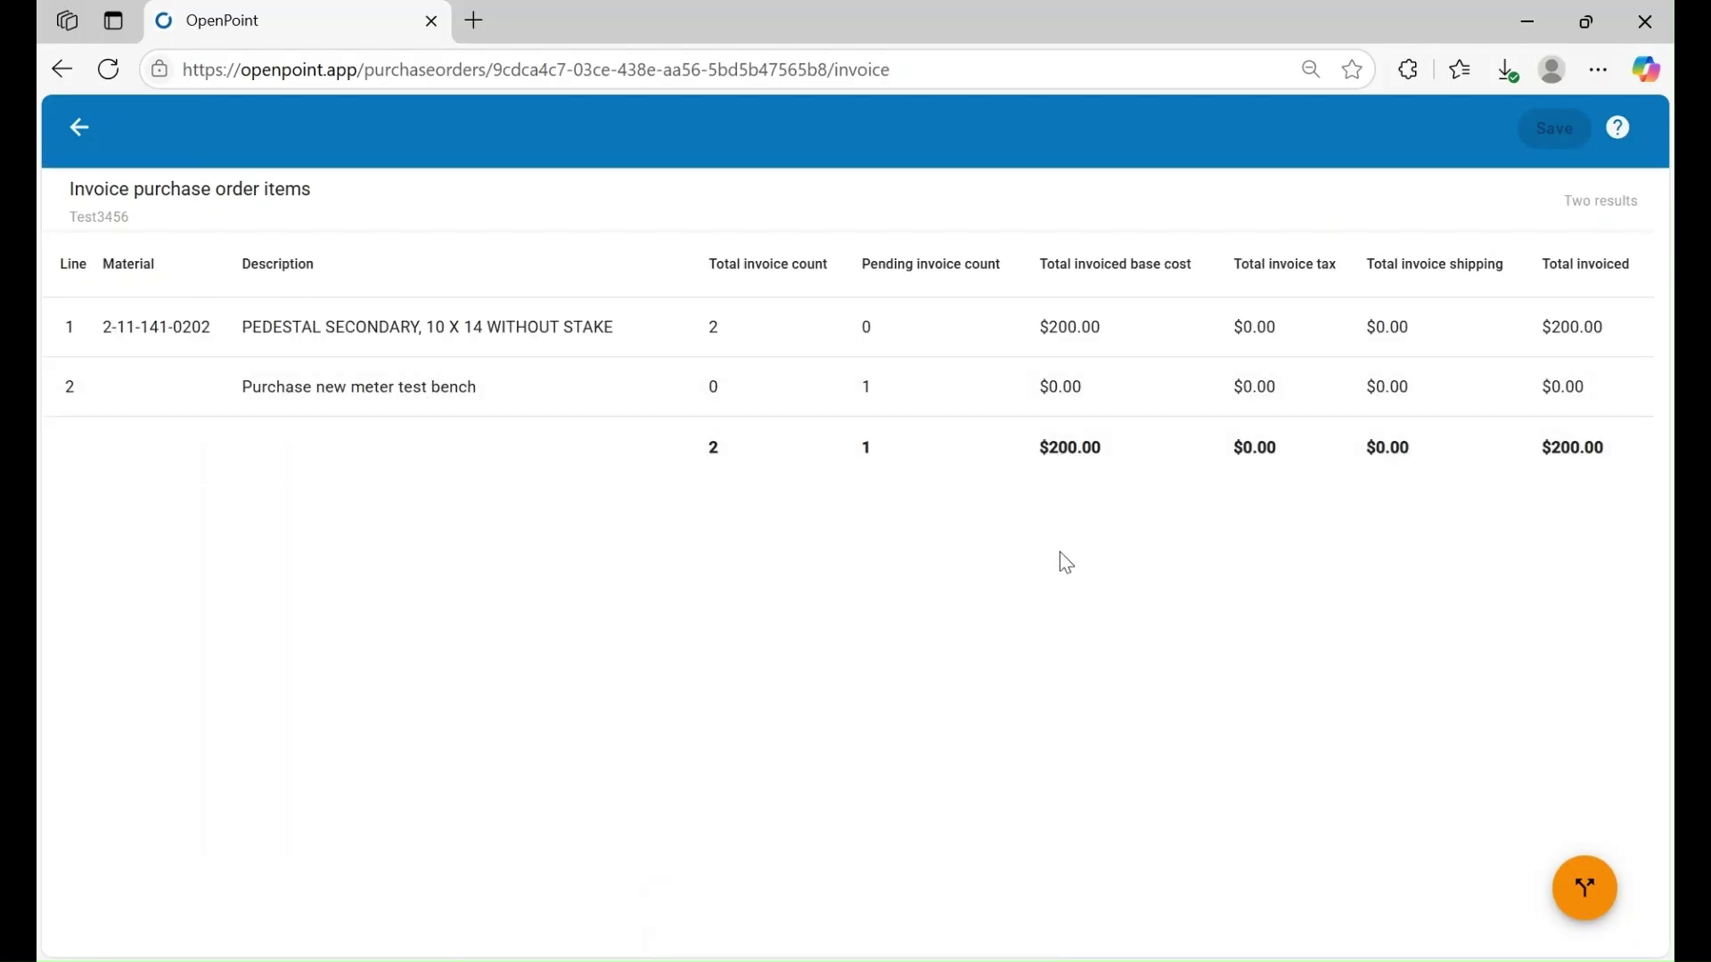
pyautogui.write('1')
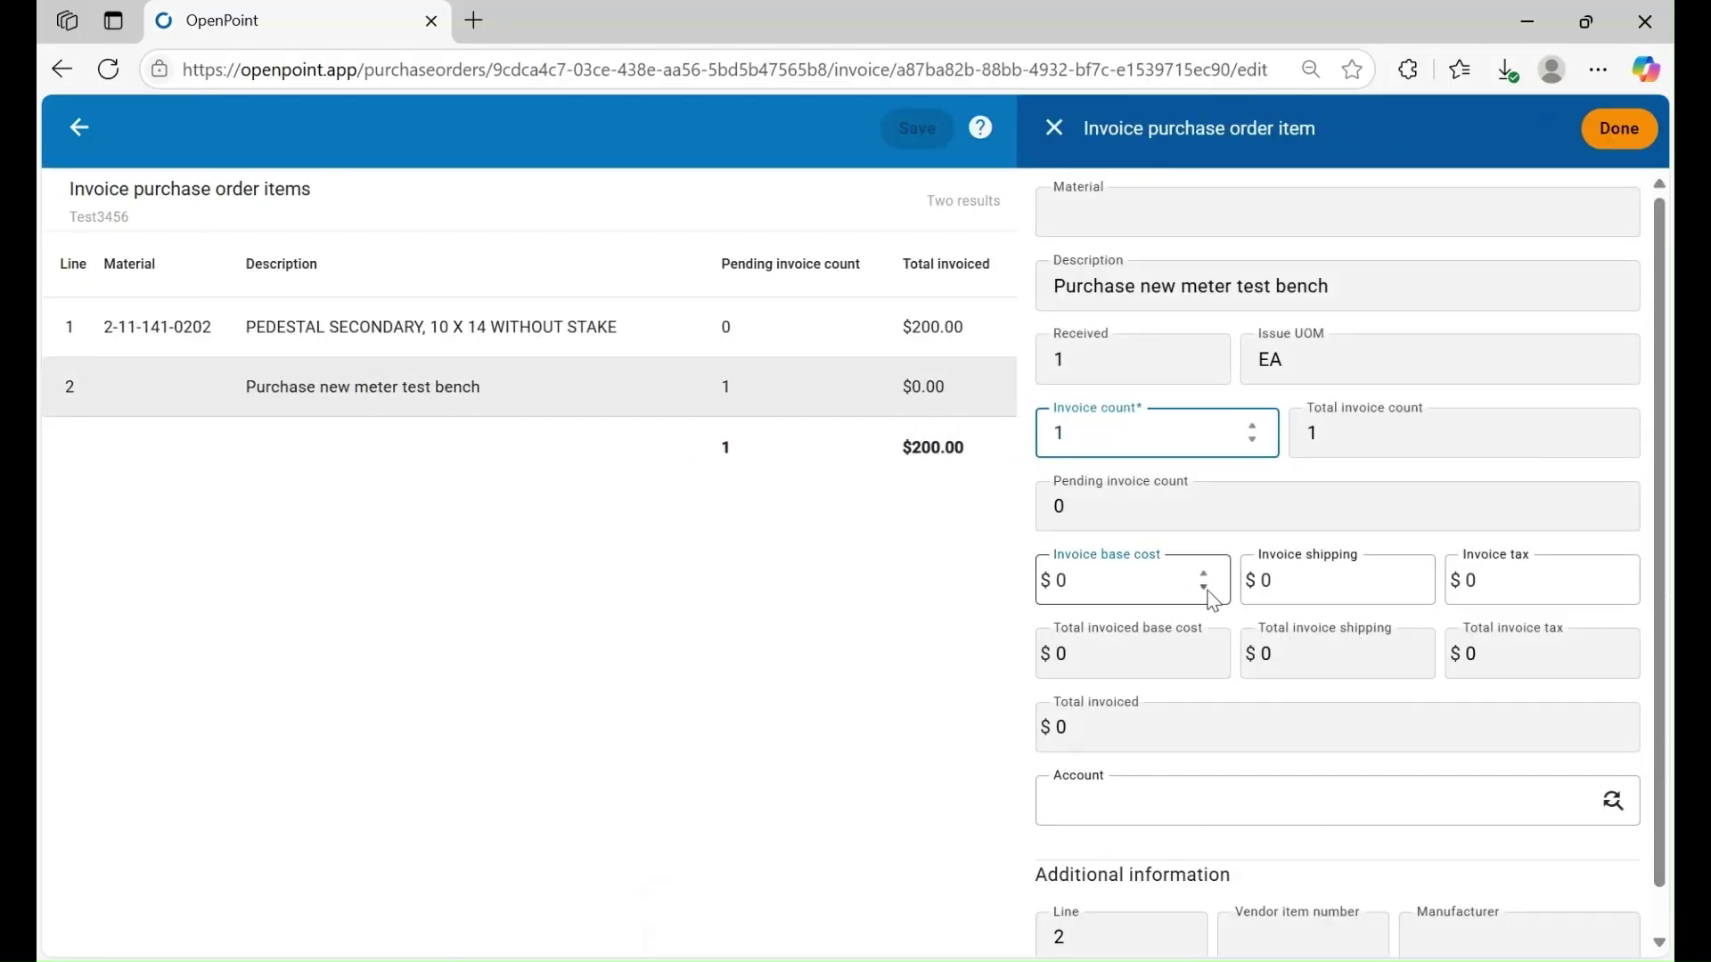
pyautogui.click(1048, 580)
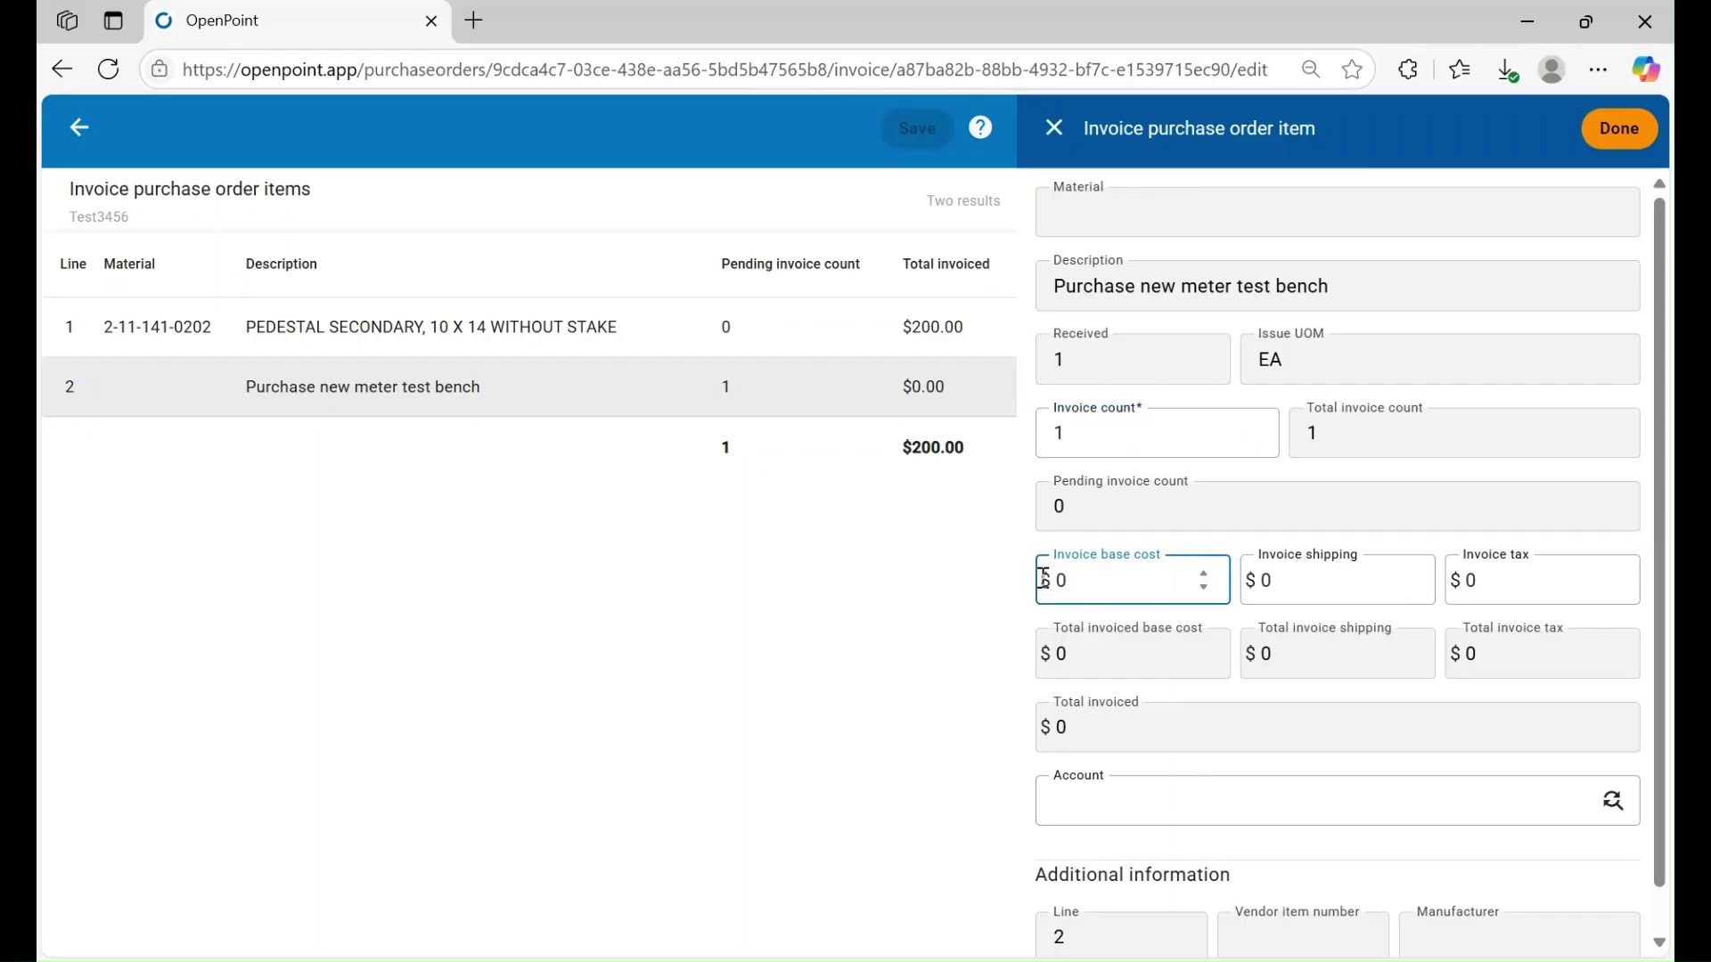
pyautogui.write('3000')
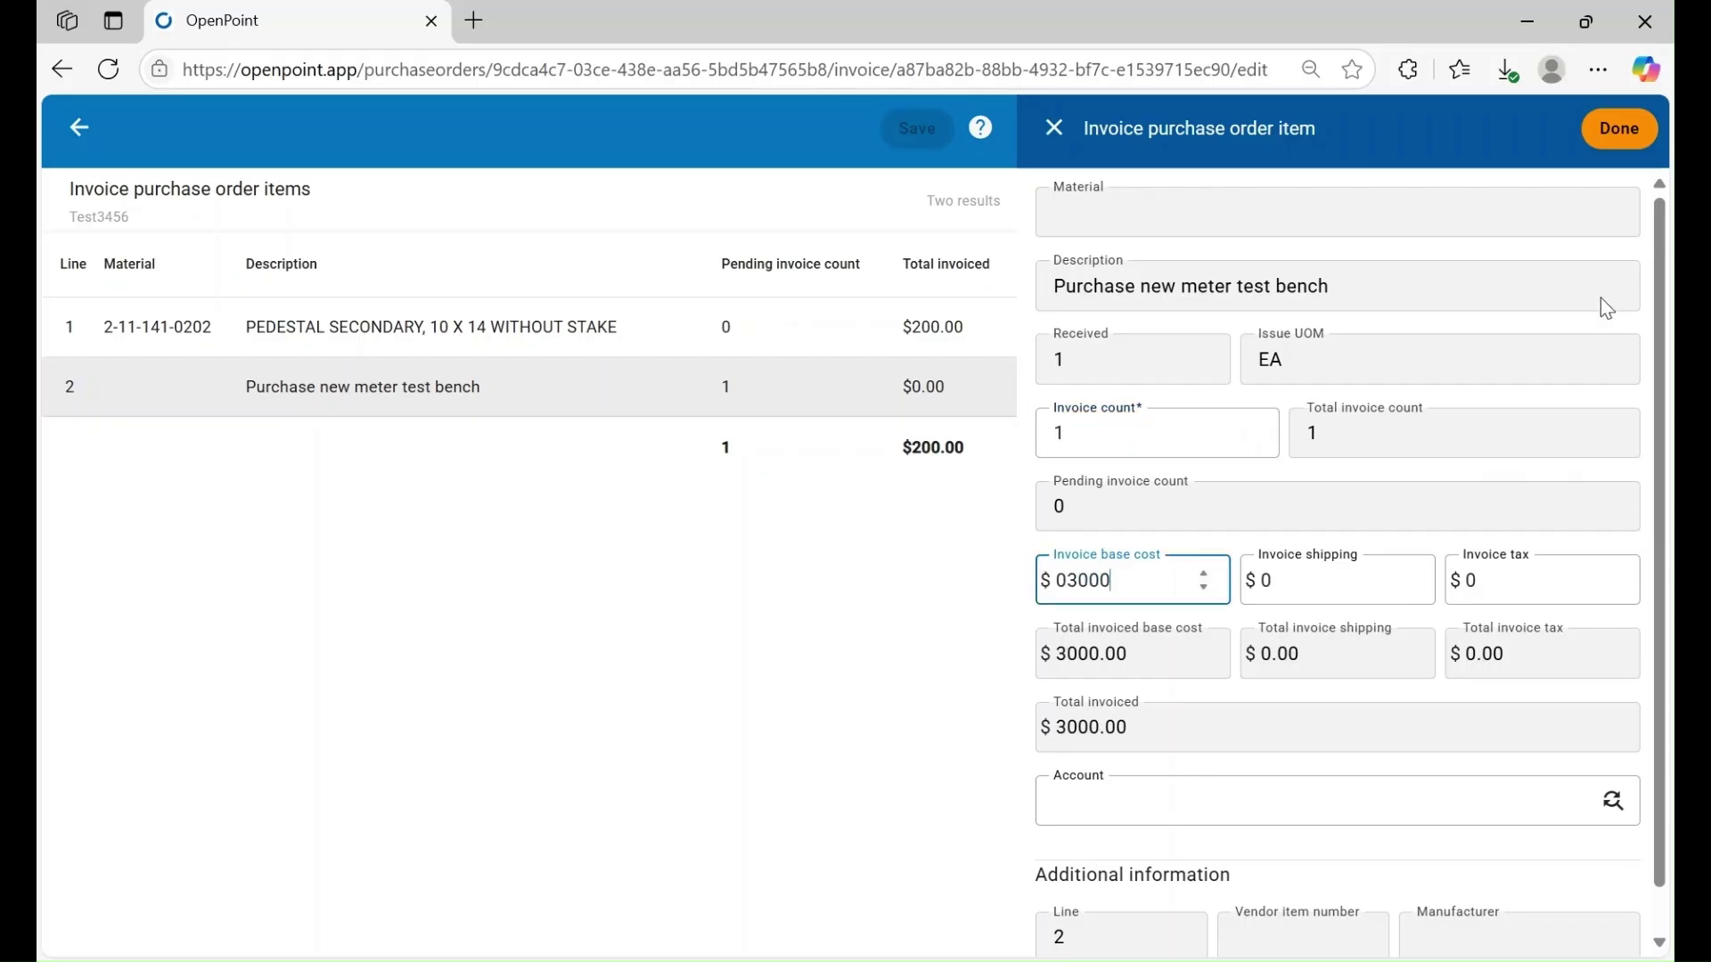
pyautogui.click(1619, 127)
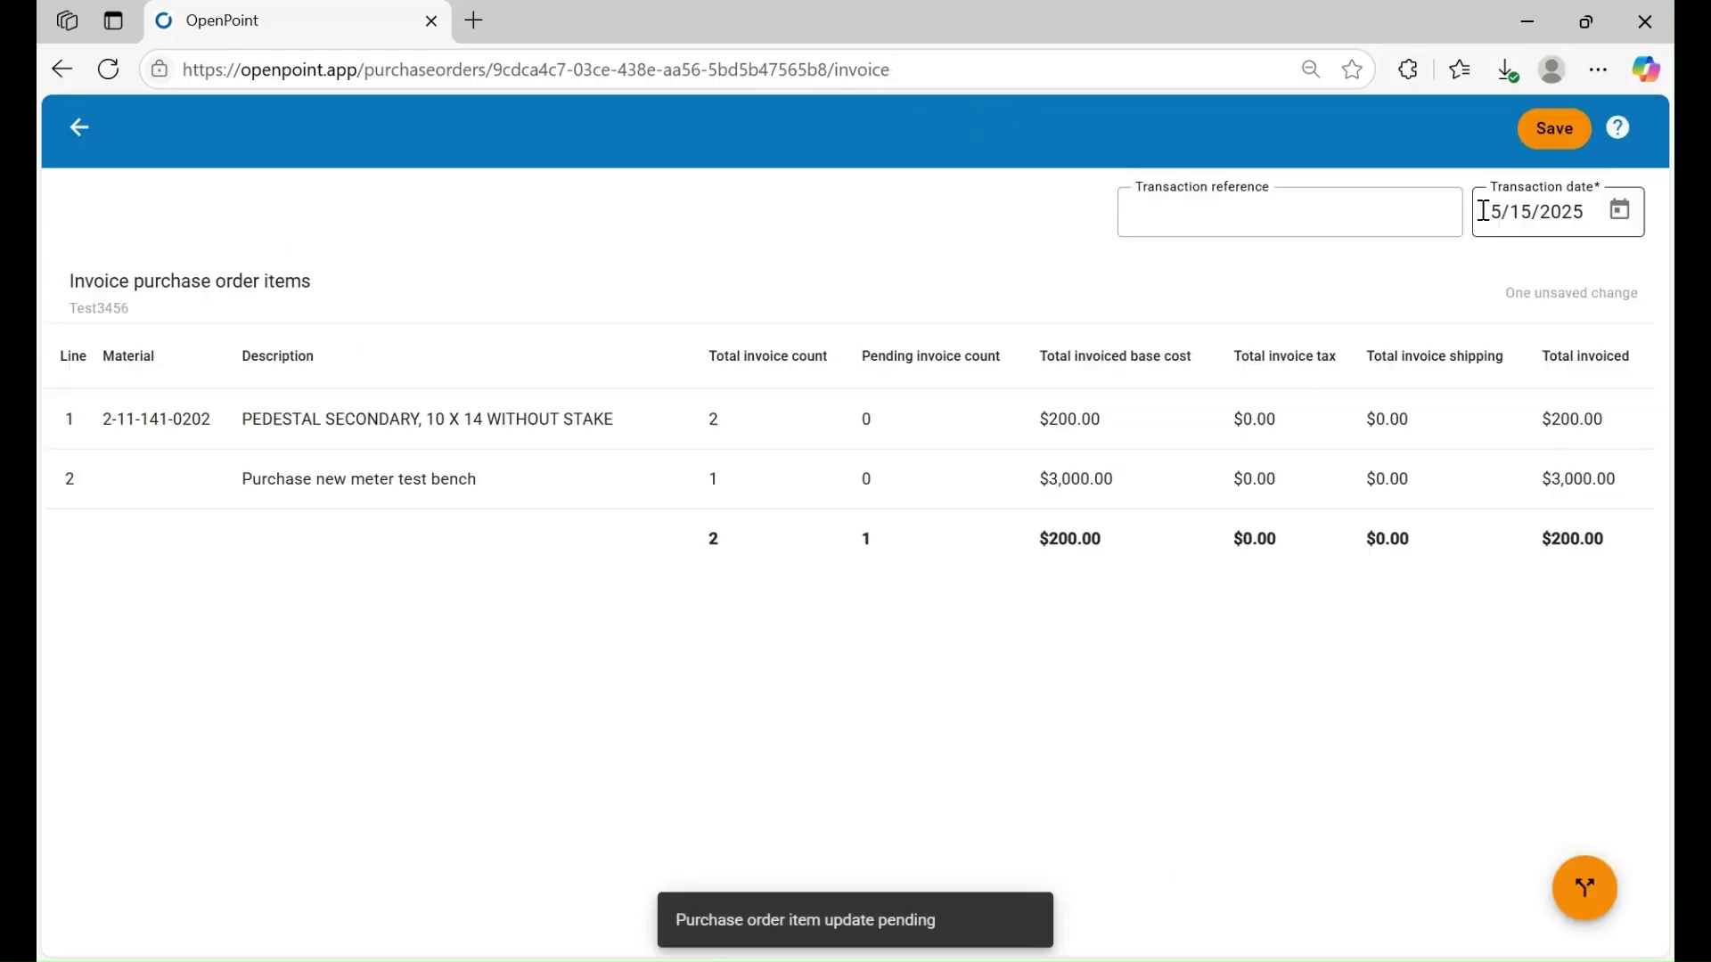
pyautogui.click(1561, 151)
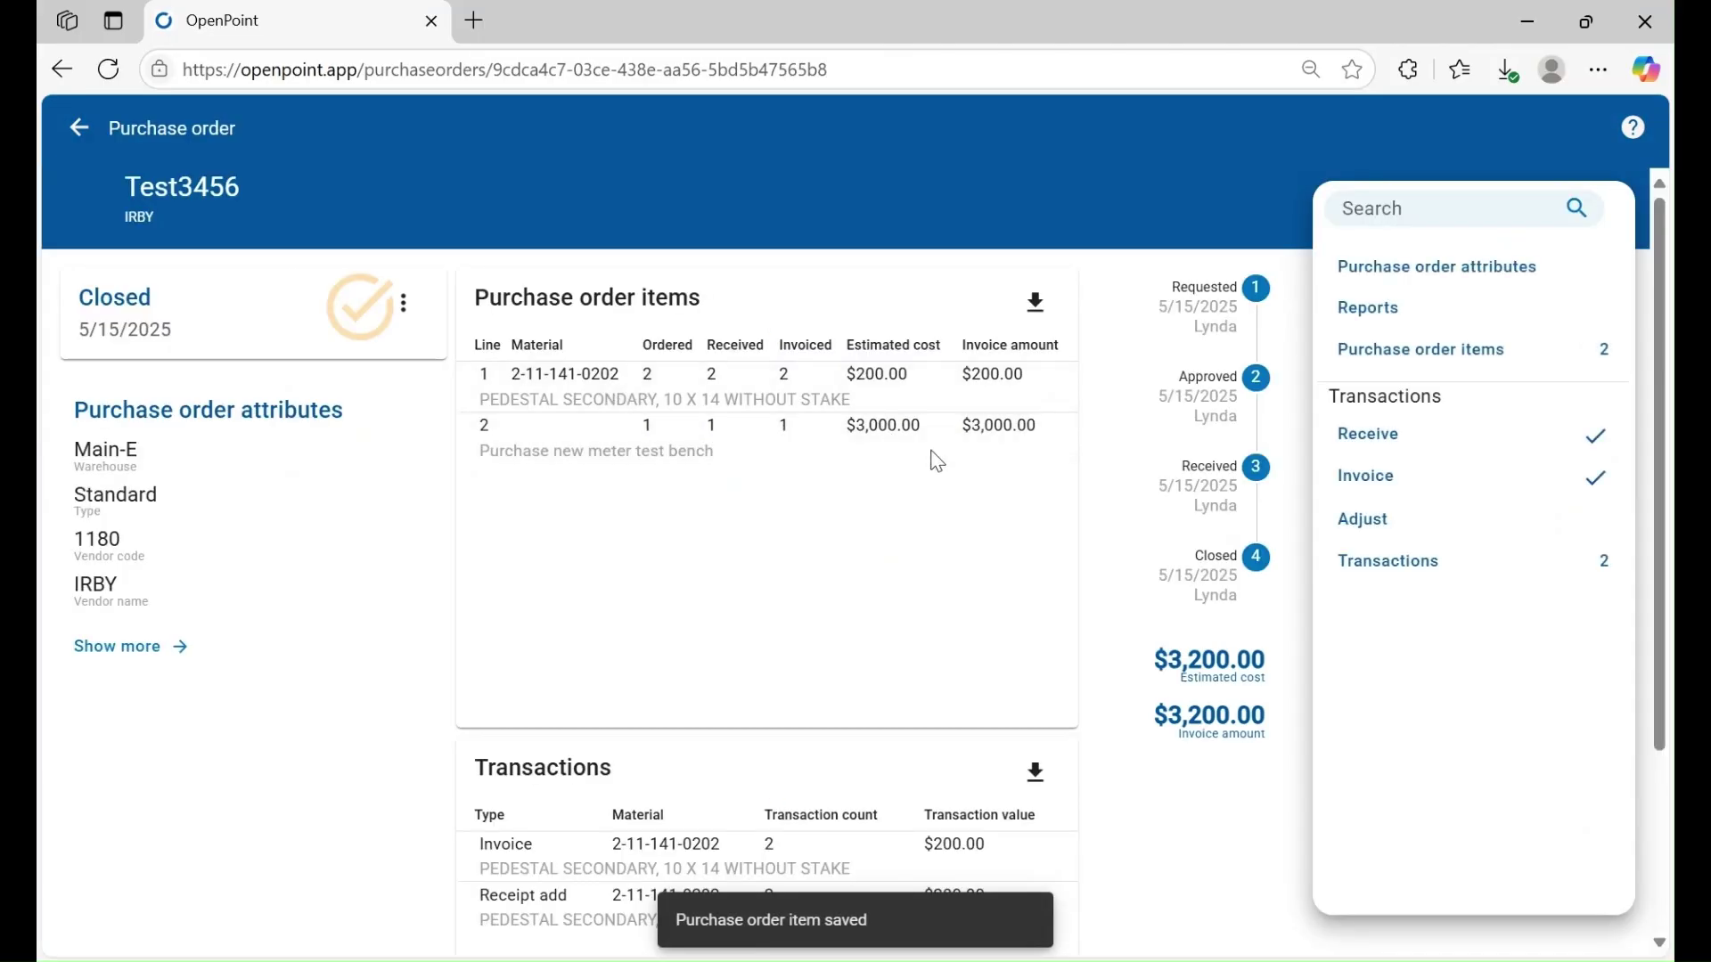